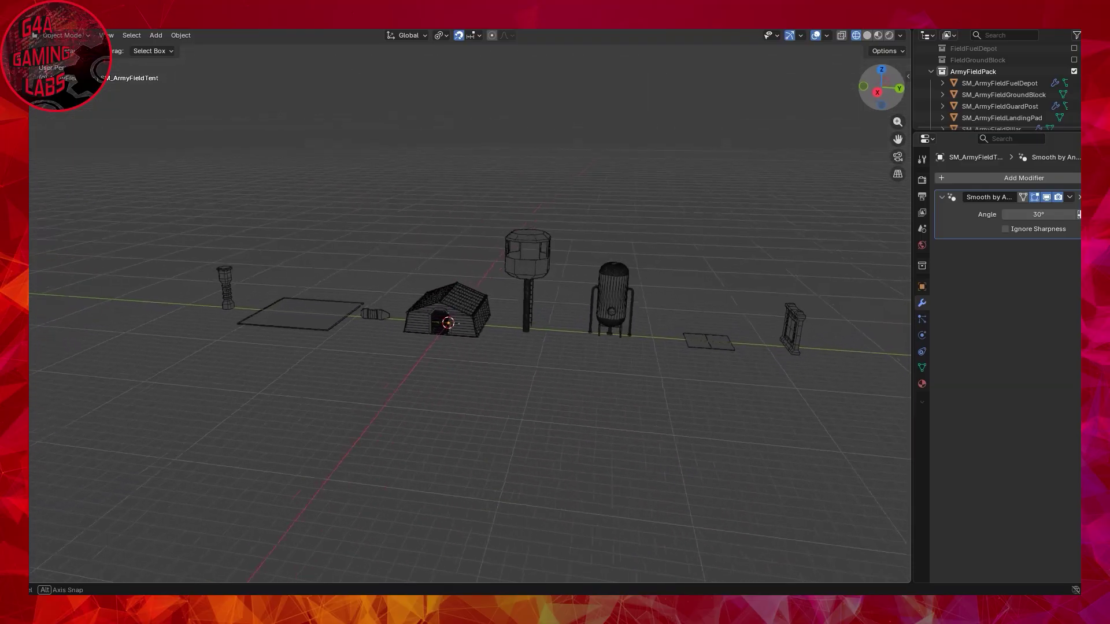
middle_drag(472, 321, 37, 302)
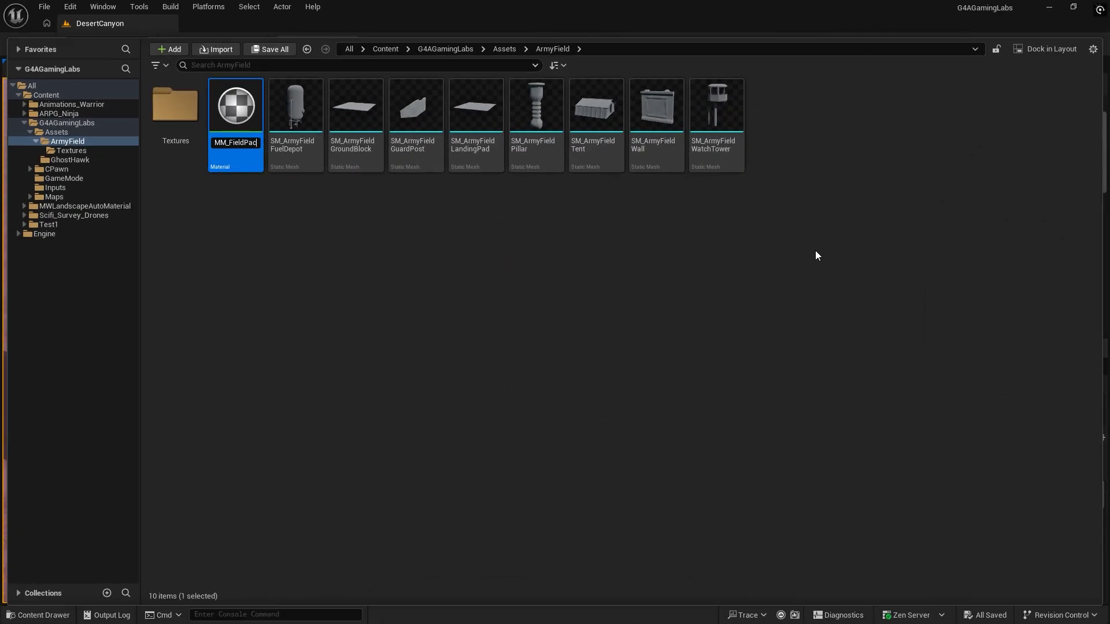
- Name the new material MM_FieldPack and create a material instance from it named MI_FuelStorage
key(Return)
right_click(237, 127)
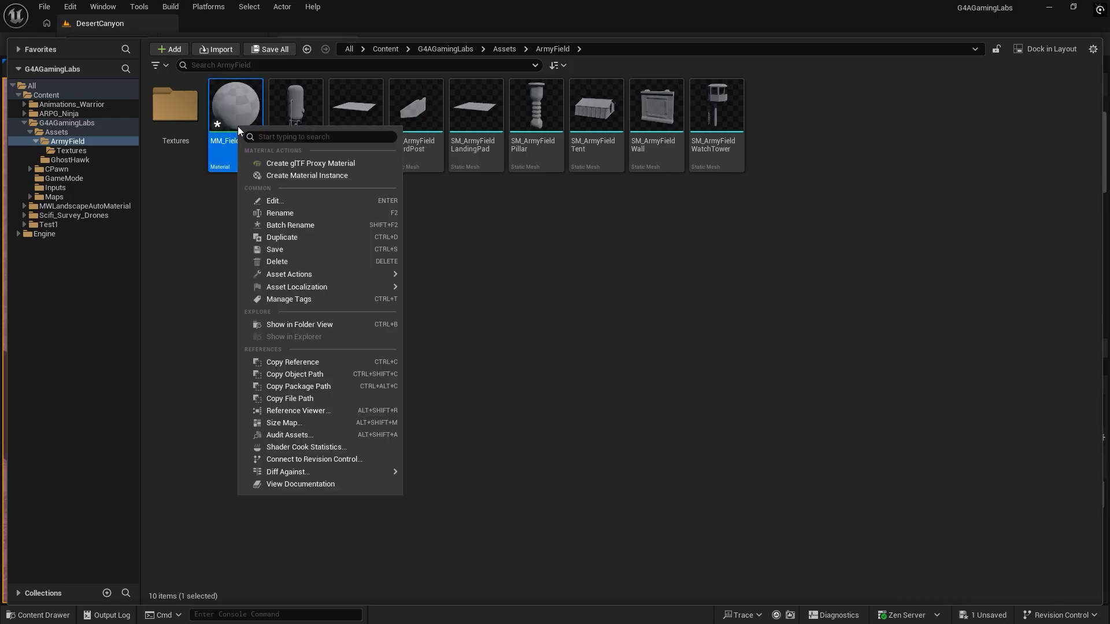
click(338, 174)
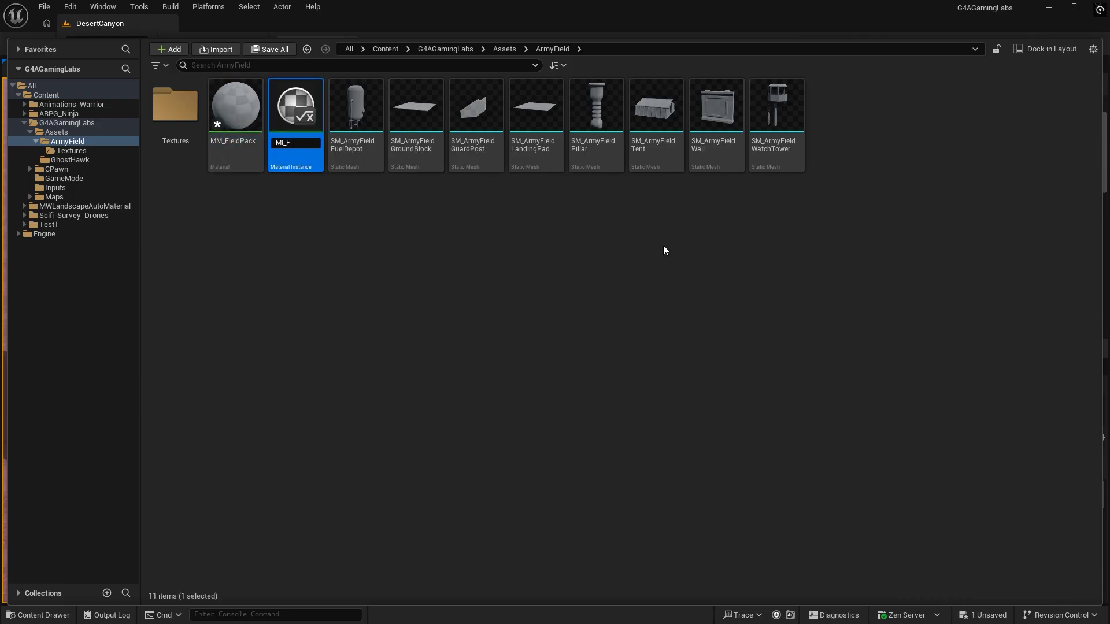
text(MI_FuelStorage)
key(Return)
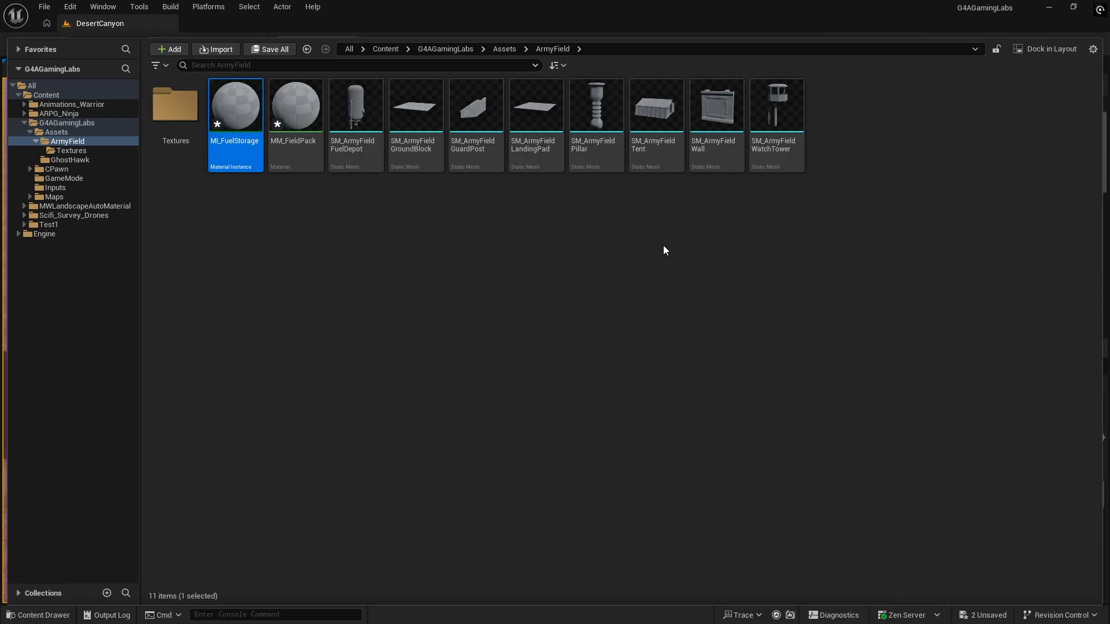
- Duplicate the MI_FuelStorage material instance to make two further instances named MI_GroundBlock and MI_LandingPad
key(ctrl+d)
text(MI_Fu)
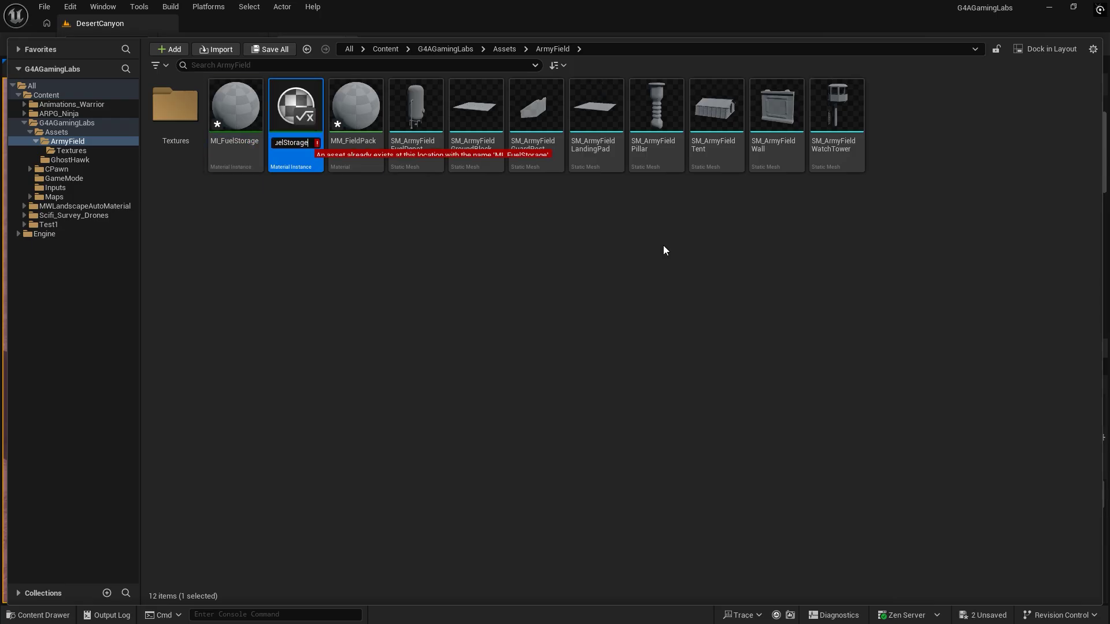
text(oundBlock)
key(Return)
key(ctrl+d)
text(MI_GroundB)
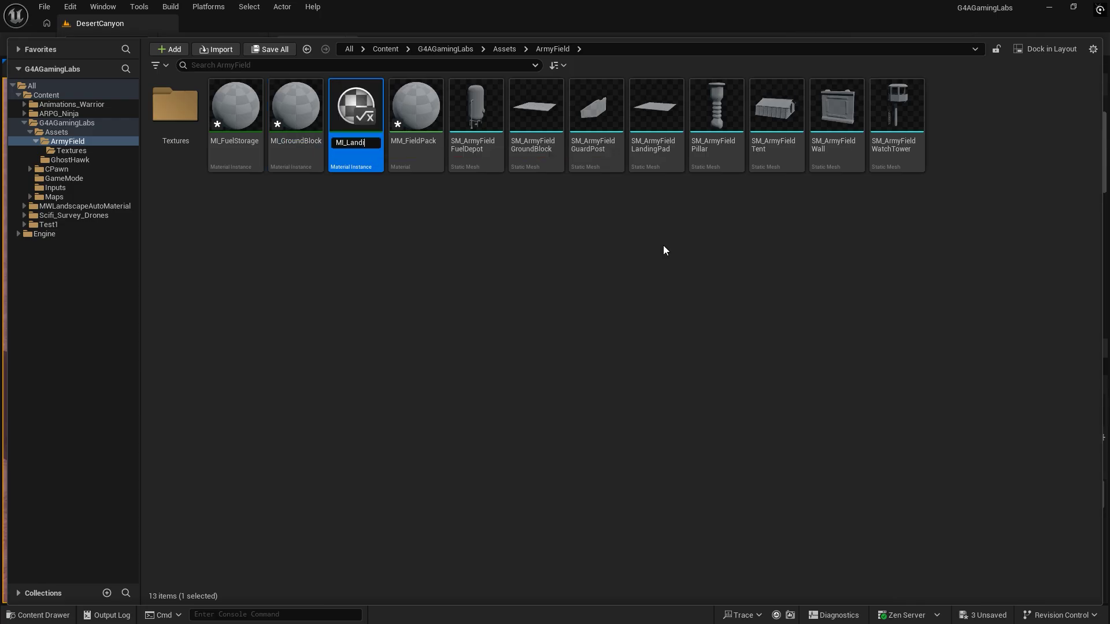
text(d)
key(Return)
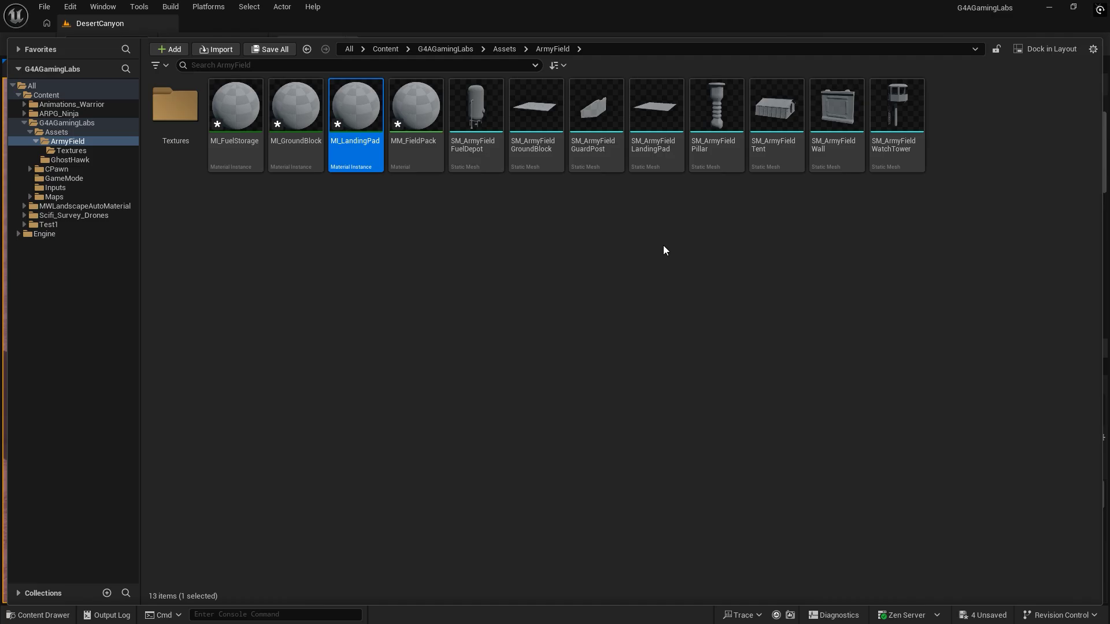
- Duplicate the MI_LandingPad material instance to make two further instances named MI_GuardPost and MI_Pillar
key(ctrl+d)
text(MI_La)
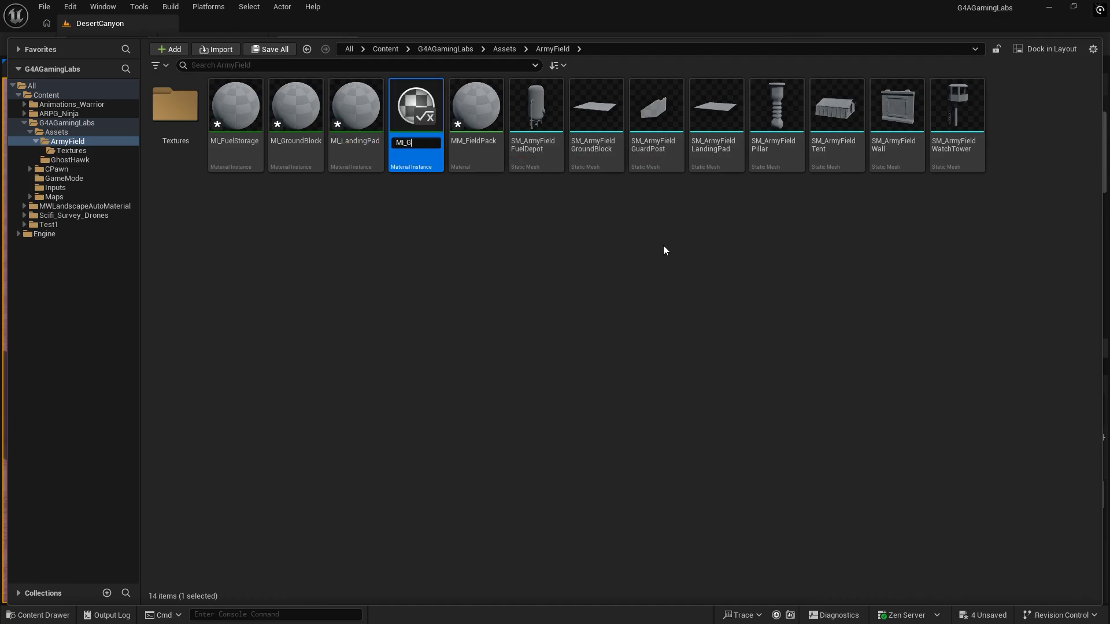
key(Return)
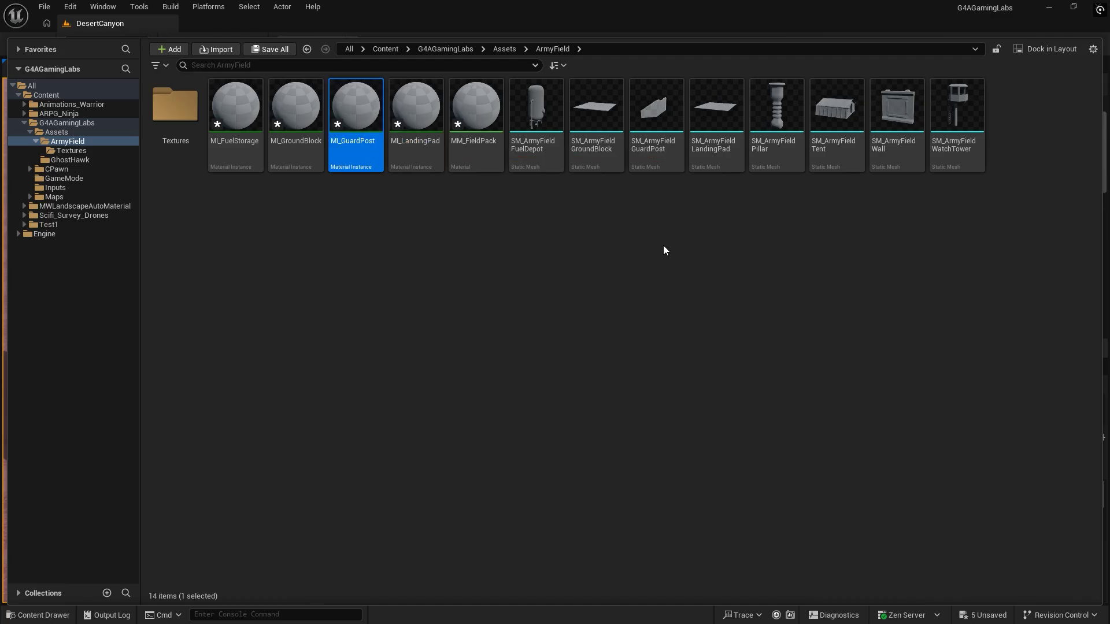
key(ctrl+d)
text(MI_Guard)
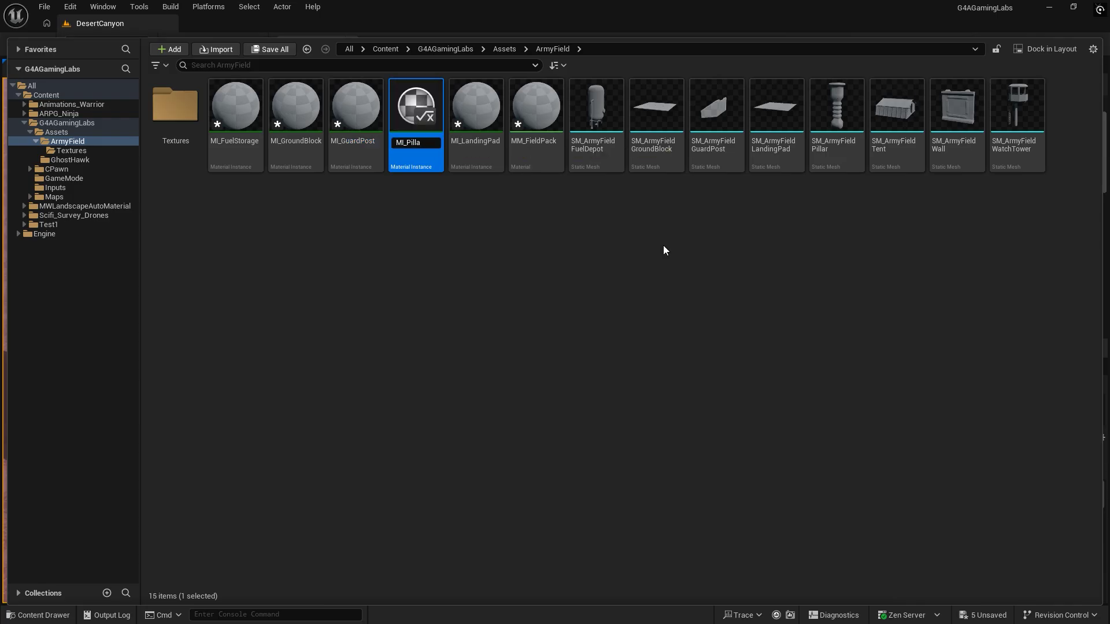
key(Return)
- Duplicate the MI_Pillar material instance and name the copy MI_Wall
key(ctrl+d)
text(MI_Pi)
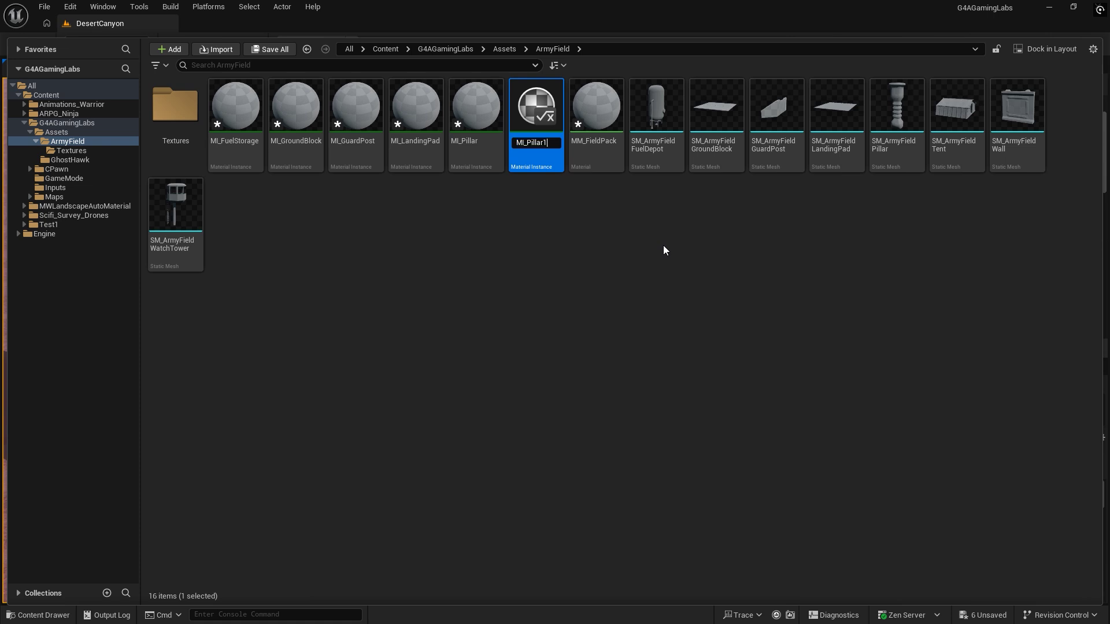
key(BackSpace)
key(BackSpace)
text(Wall)
key(Return)
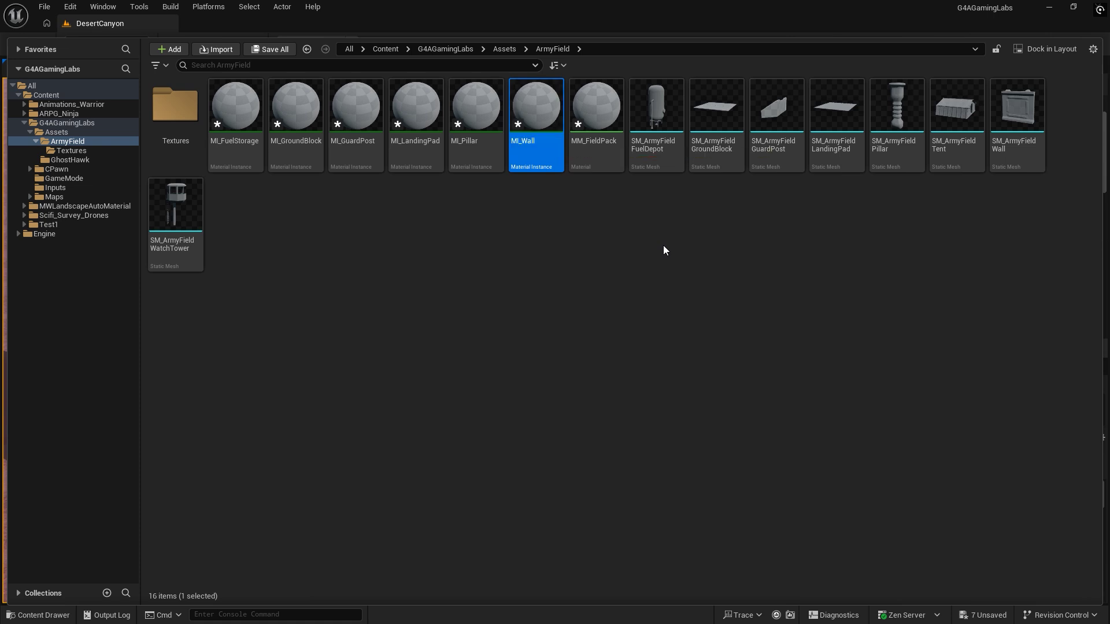
- Duplicate the MI_Wall material instance, name the copy MI_Tent and clear the selection
key(ctrl+d)
key(Right)
key(BackSpace)
key(BackSpace)
key(BackSpace)
key(BackSpace)
key(BackSpace)
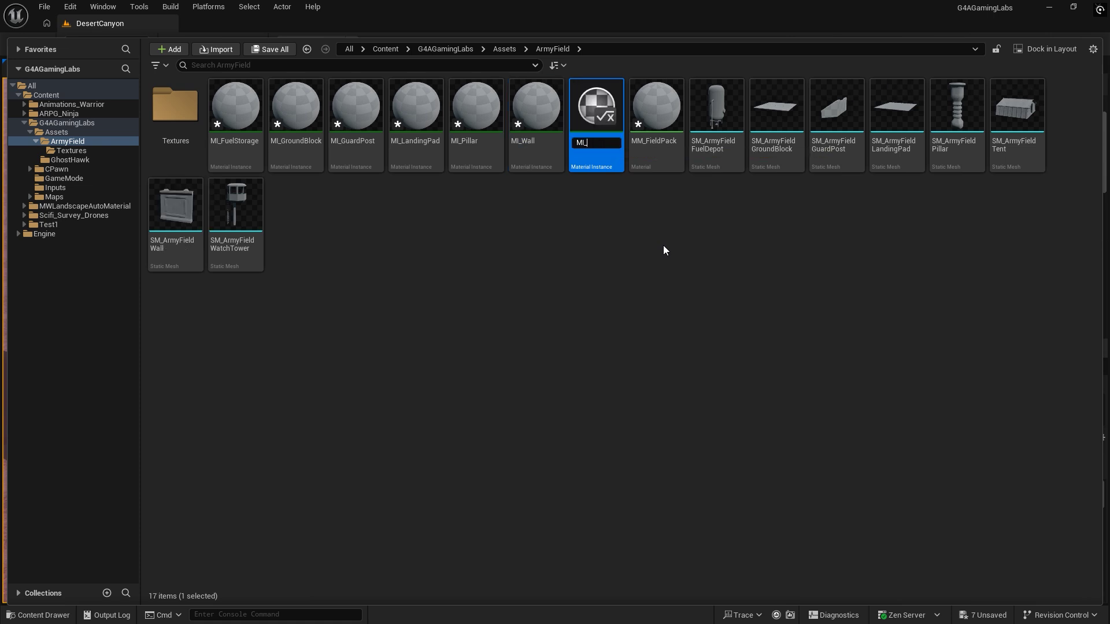
text(Tent)
key(Return)
click(508, 318)
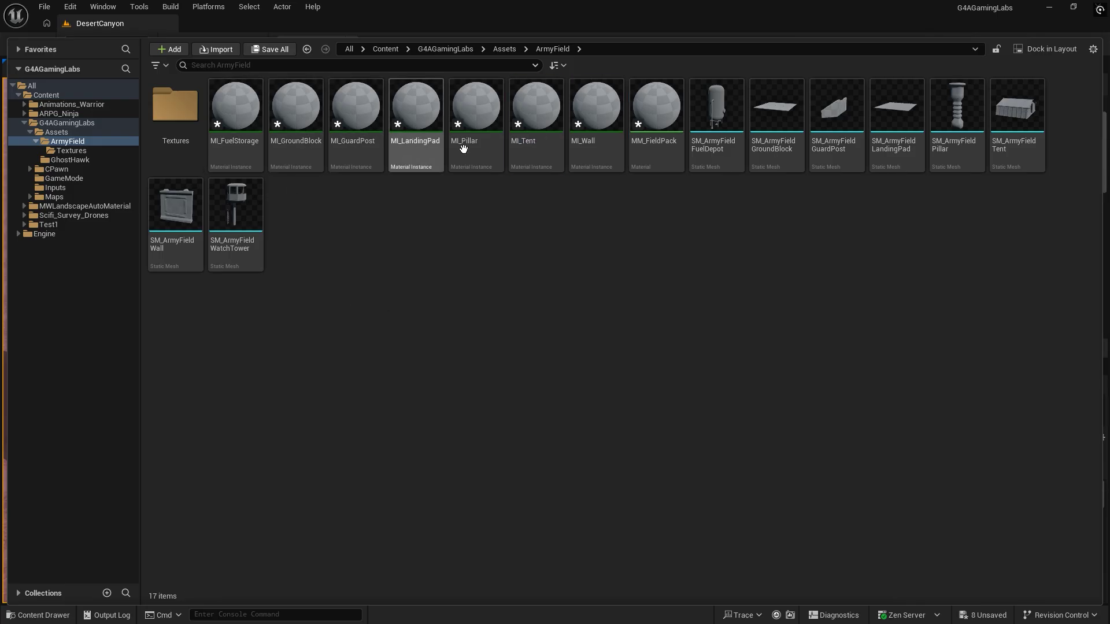
key(ctrl+d)
key(Right)
key(BackSpace)
key(BackSpace)
key(BackSpace)
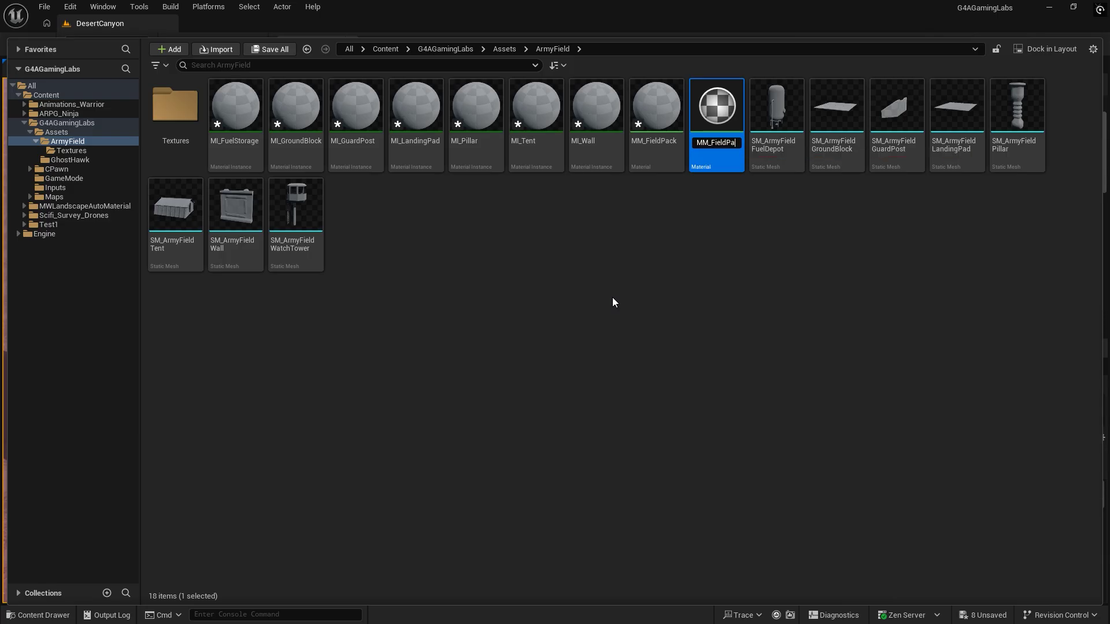
key(Escape)
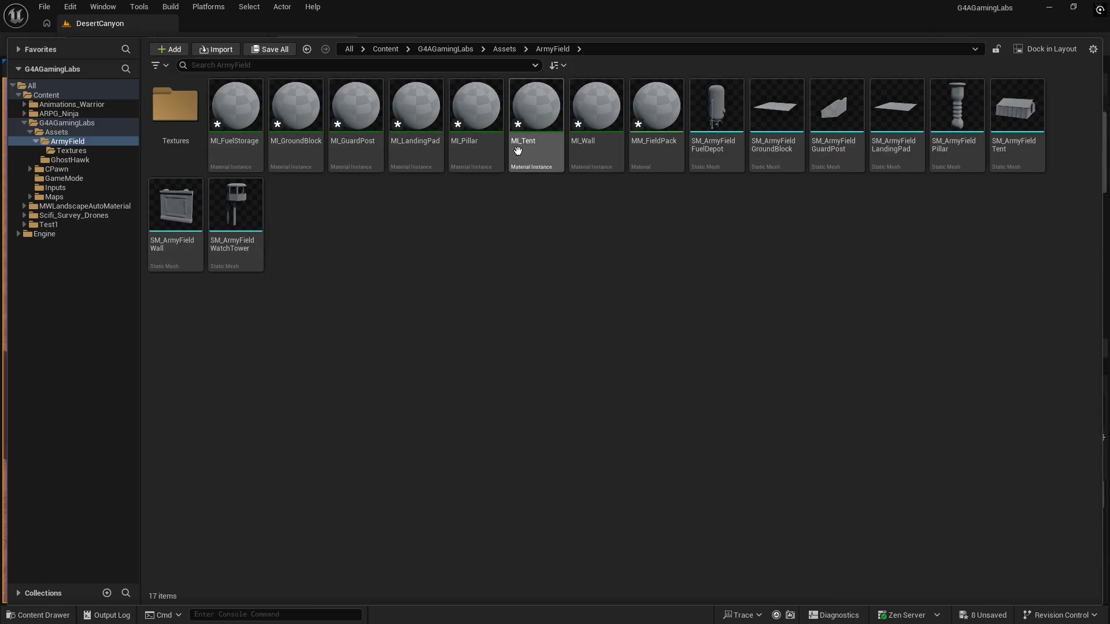
- Duplicate one of the material instances in the ArmyField folder and name the copy MI_Watchtower
key(ctrl+d)
key(BackSpace)
key(BackSpace)
key(BackSpace)
key(BackSpace)
key(BackSpace)
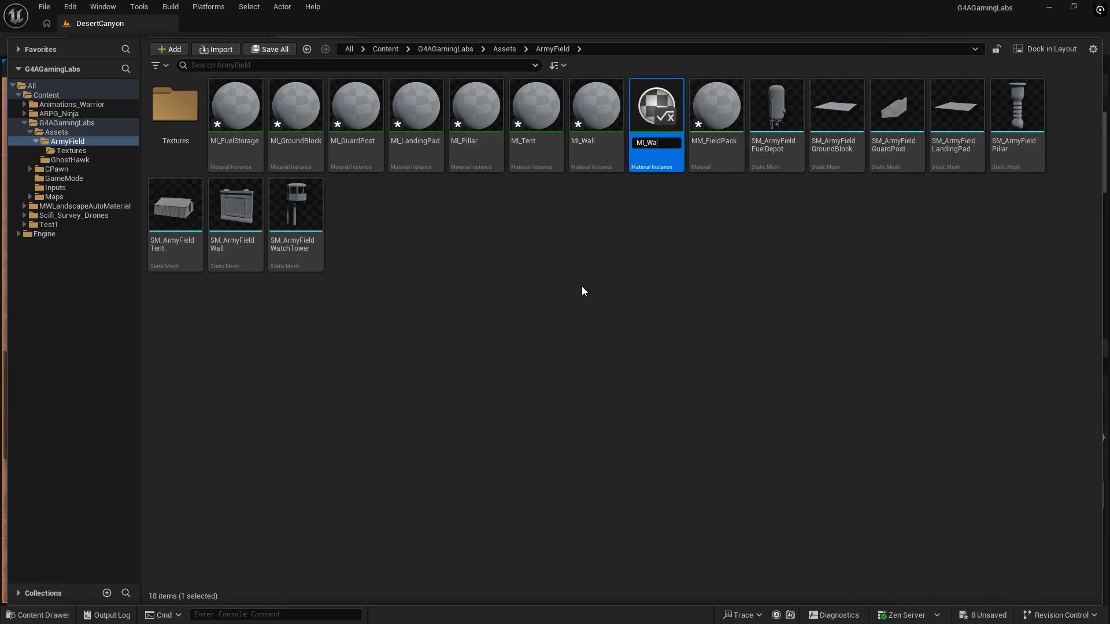
text(Water)
key(Return)
click(557, 277)
- Assign the MI_Watchtower material instance to the material slot of the SM_ArmyFieldWatchTower mesh and close its editor
double_click(292, 207)
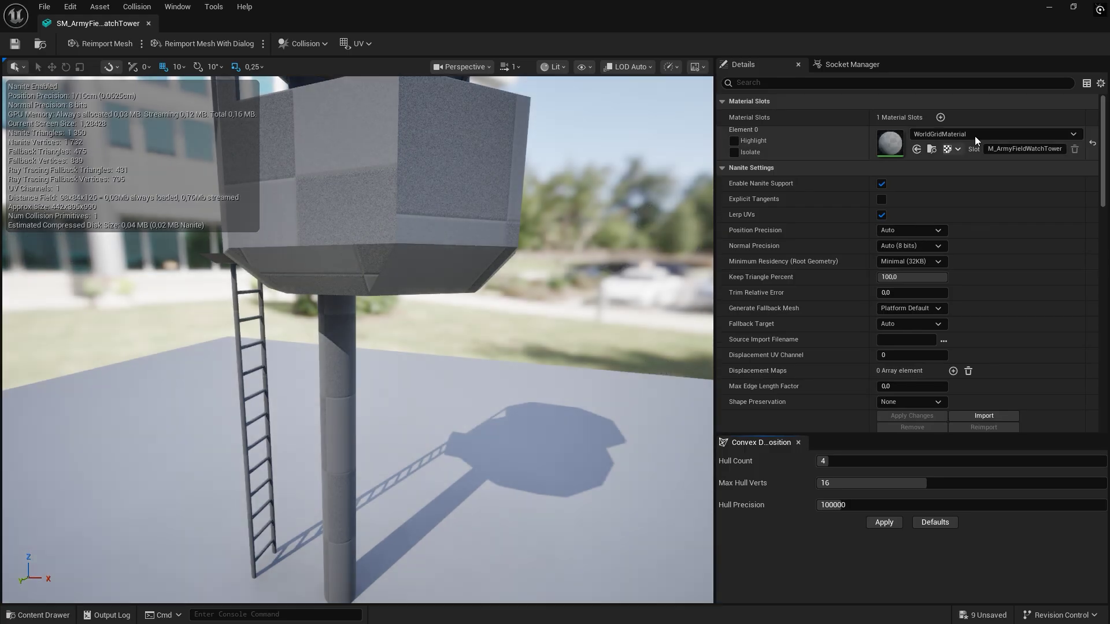
click(990, 135)
text(MI-Wat)
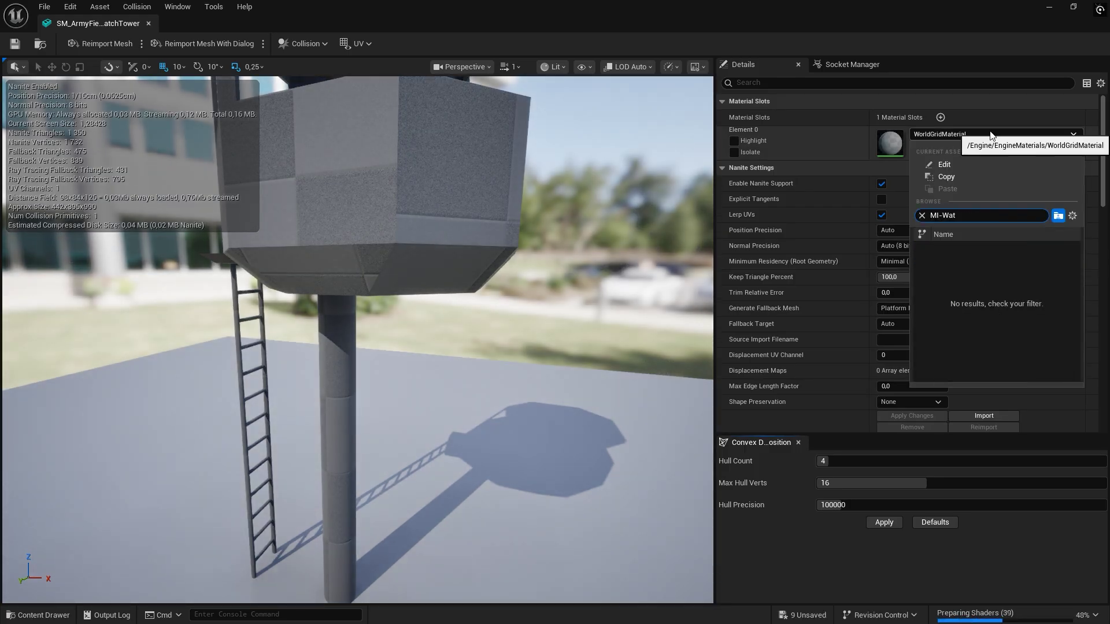
key(BackSpace)
text(_)
click(1000, 255)
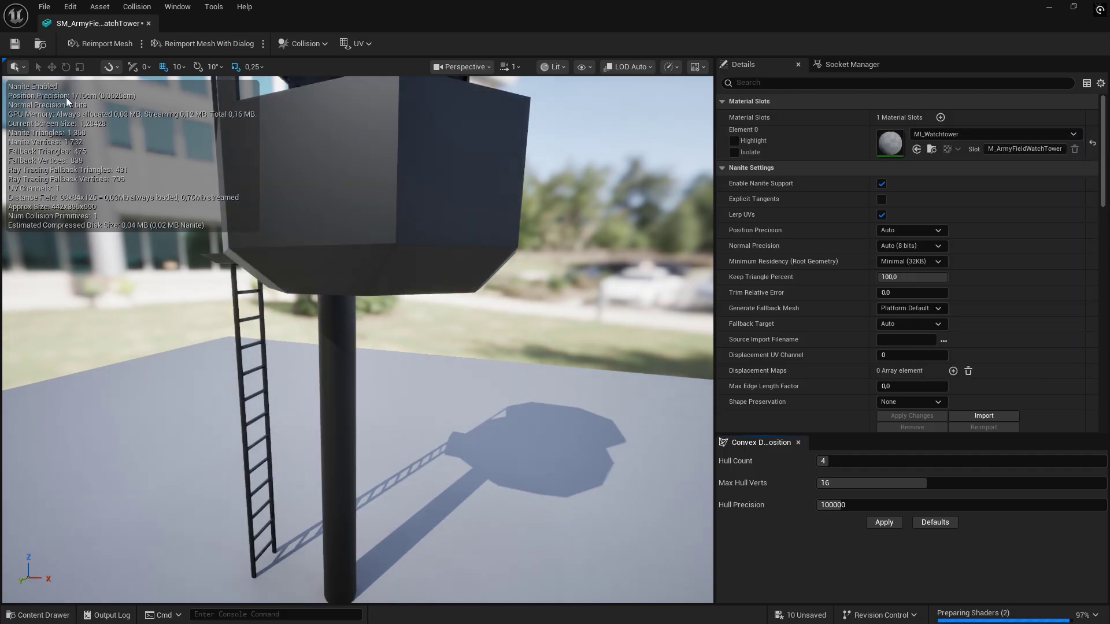
click(149, 24)
- Assign the MI_Wall material instance to the material slot of the SM_ArmyFieldWall mesh and close its editor
click(34, 615)
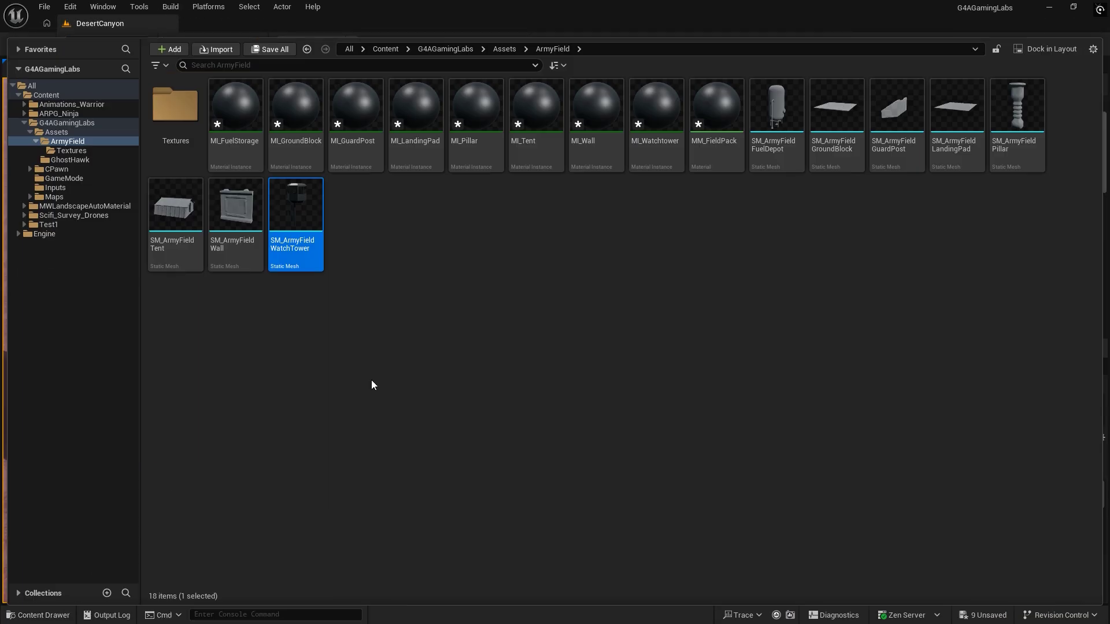
click(372, 380)
double_click(258, 263)
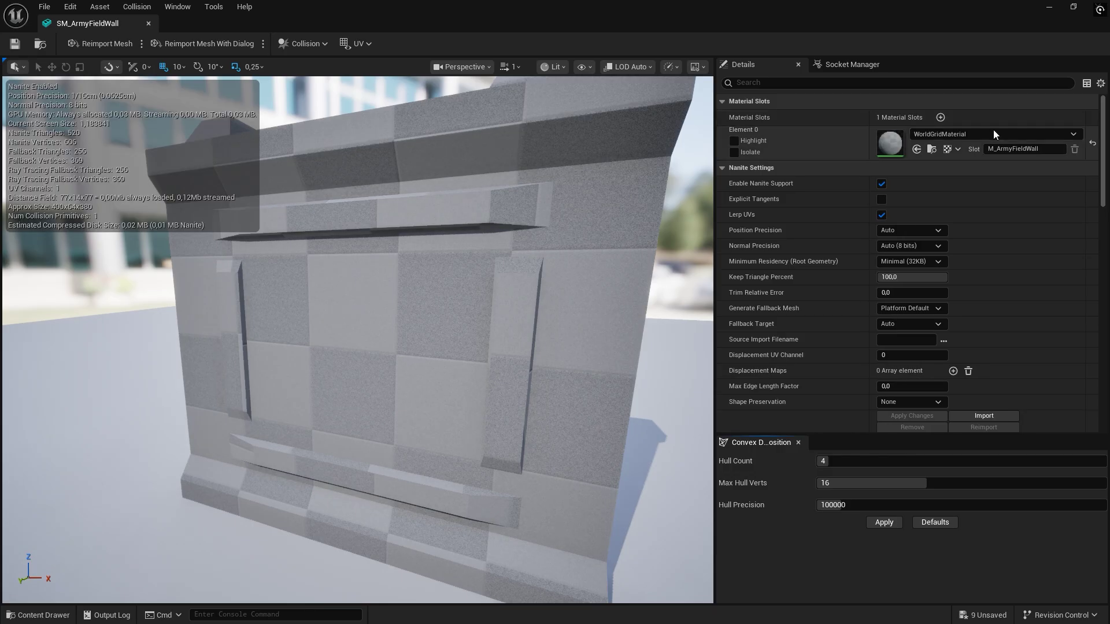
click(993, 134)
text(MI_Wall)
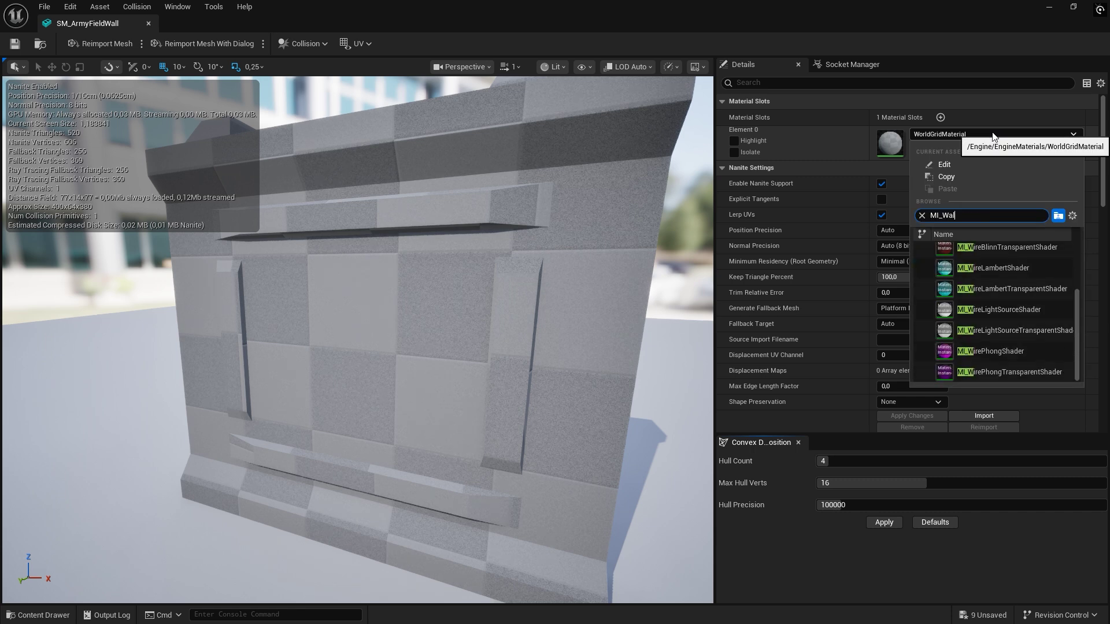
click(979, 252)
click(149, 25)
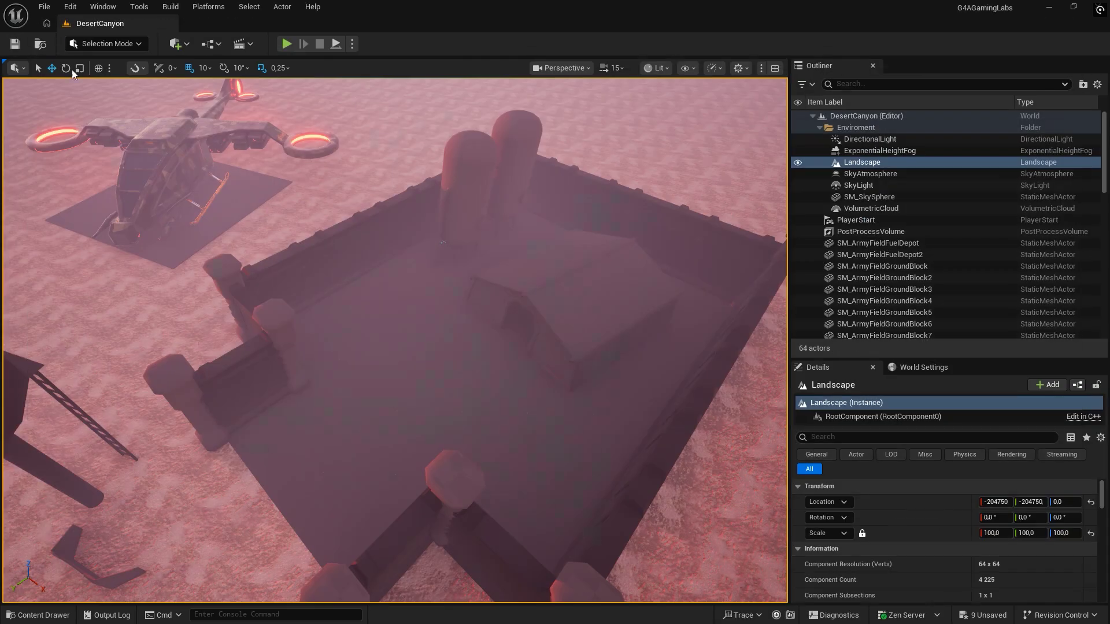
- Assign the MI_Tent material instance to the material slot of the SM_ArmyFieldTent mesh and close its editor
click(34, 615)
double_click(186, 220)
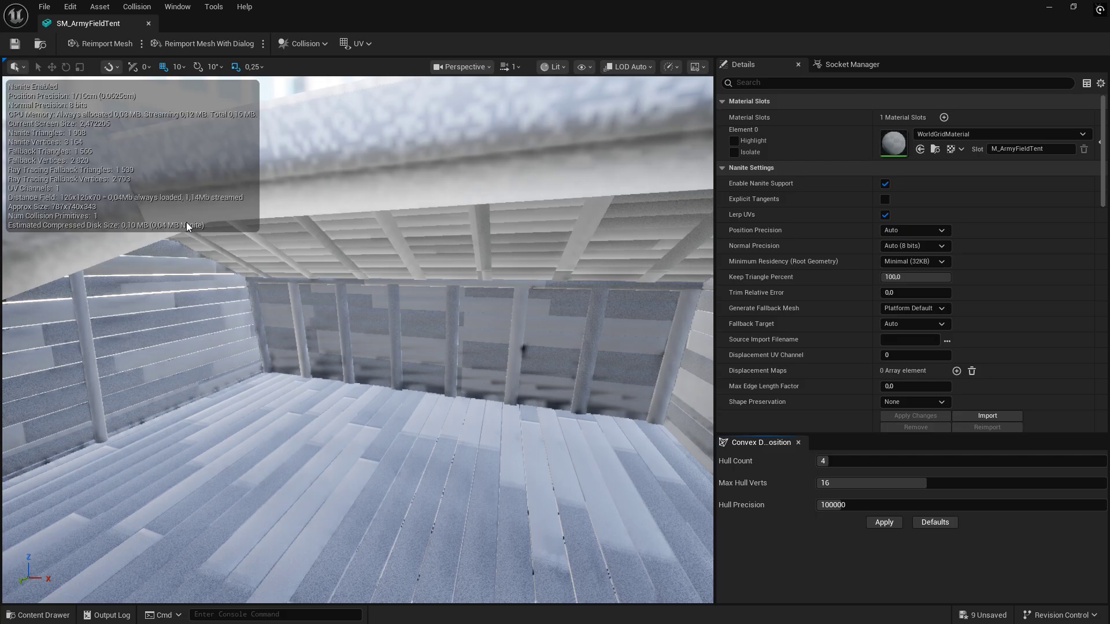
click(962, 137)
text(MI_Tent)
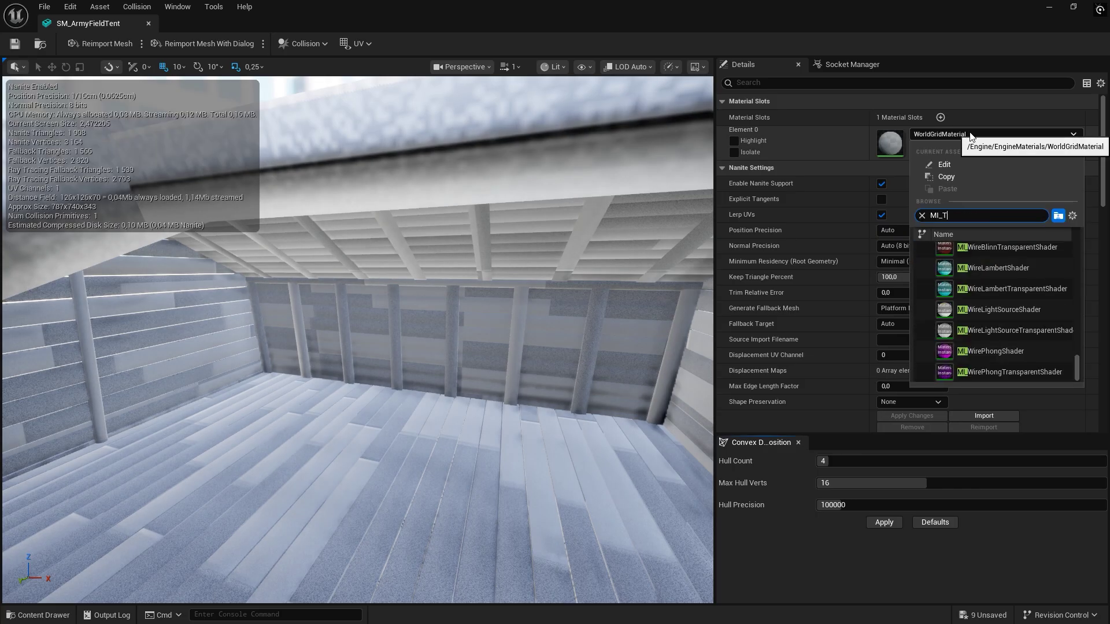
click(969, 252)
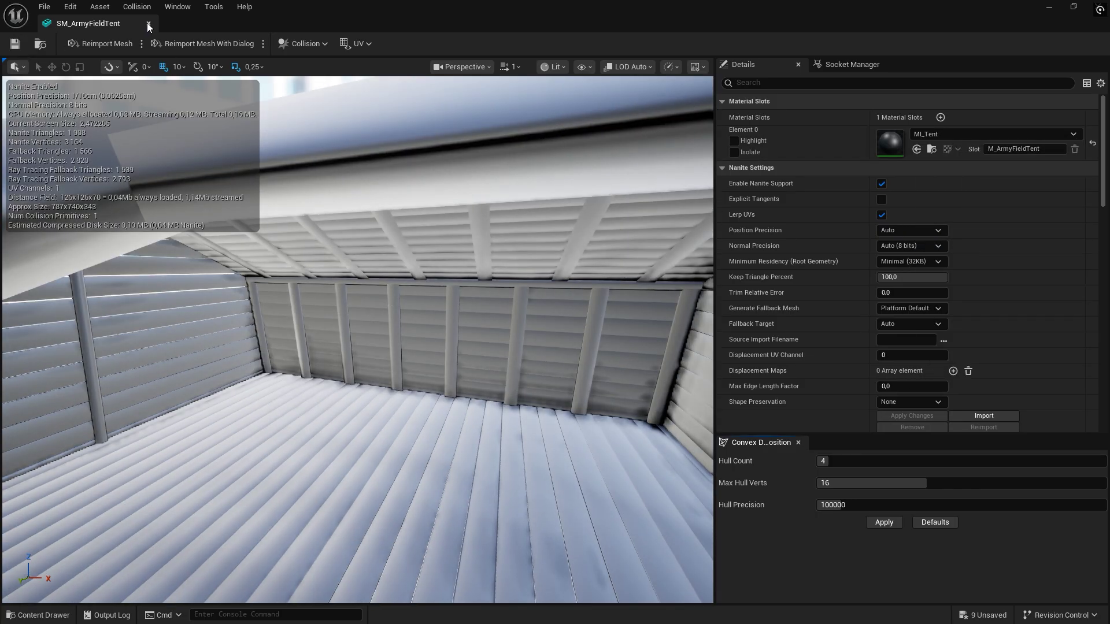
click(149, 23)
- Assign the MI_Pillar material instance to the material slot of the SM_ArmyFieldPillar mesh and save the mesh
key(ctrl+space)
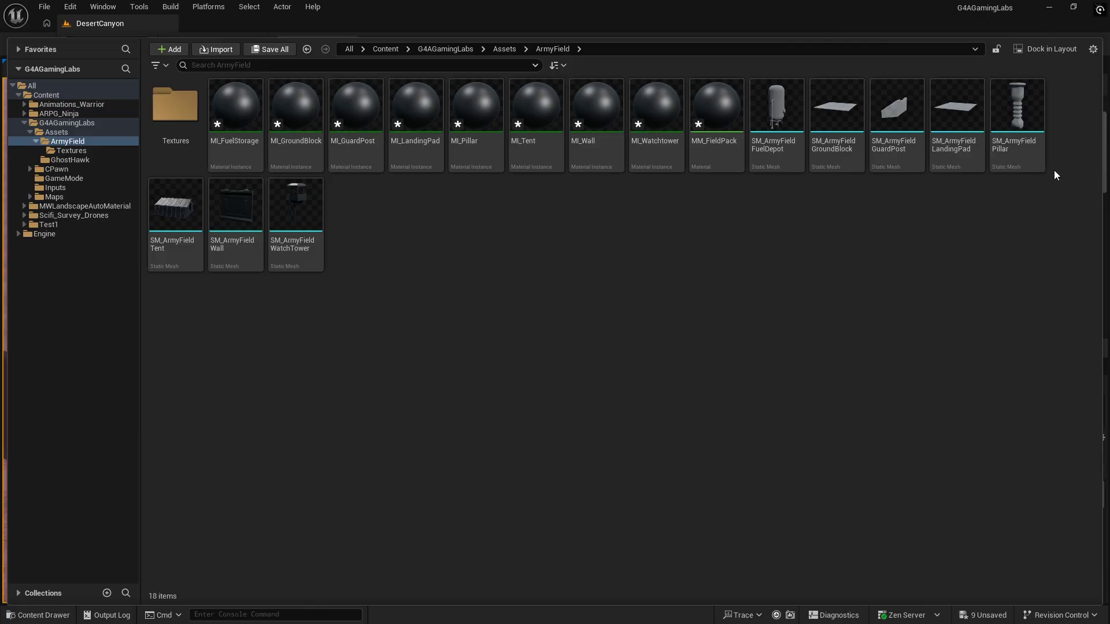
double_click(1018, 124)
click(957, 134)
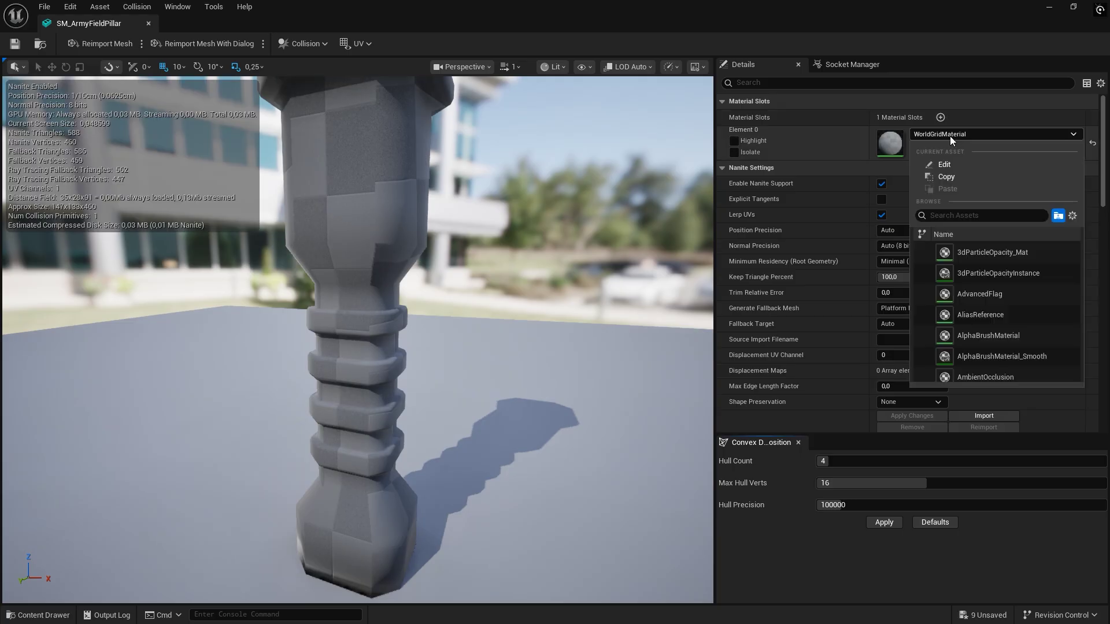
text(MI_Pillar)
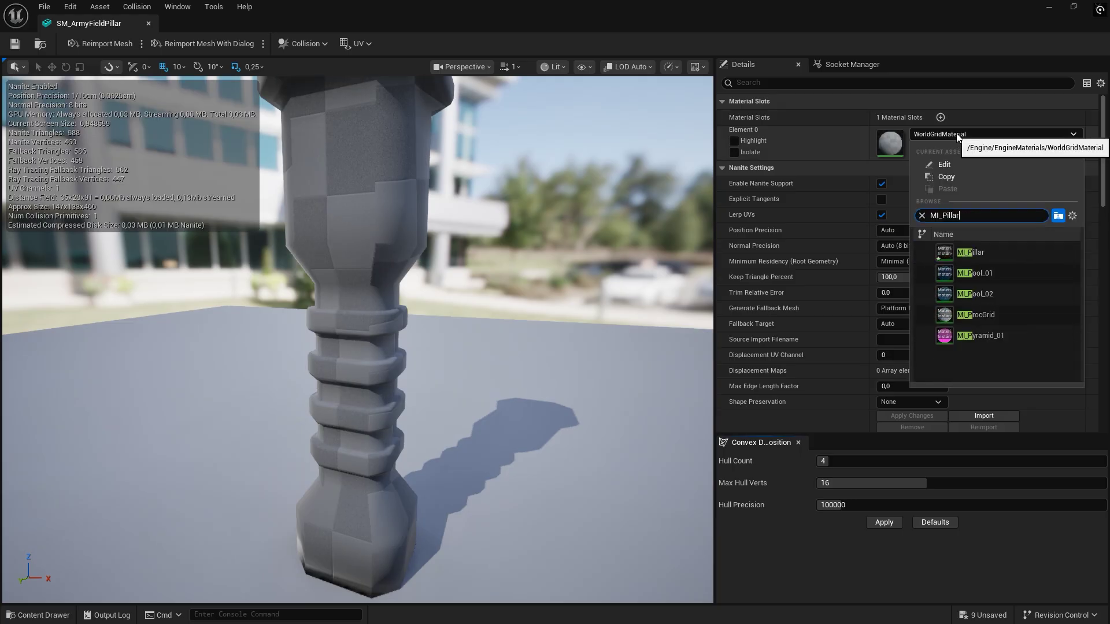
key(Return)
click(13, 42)
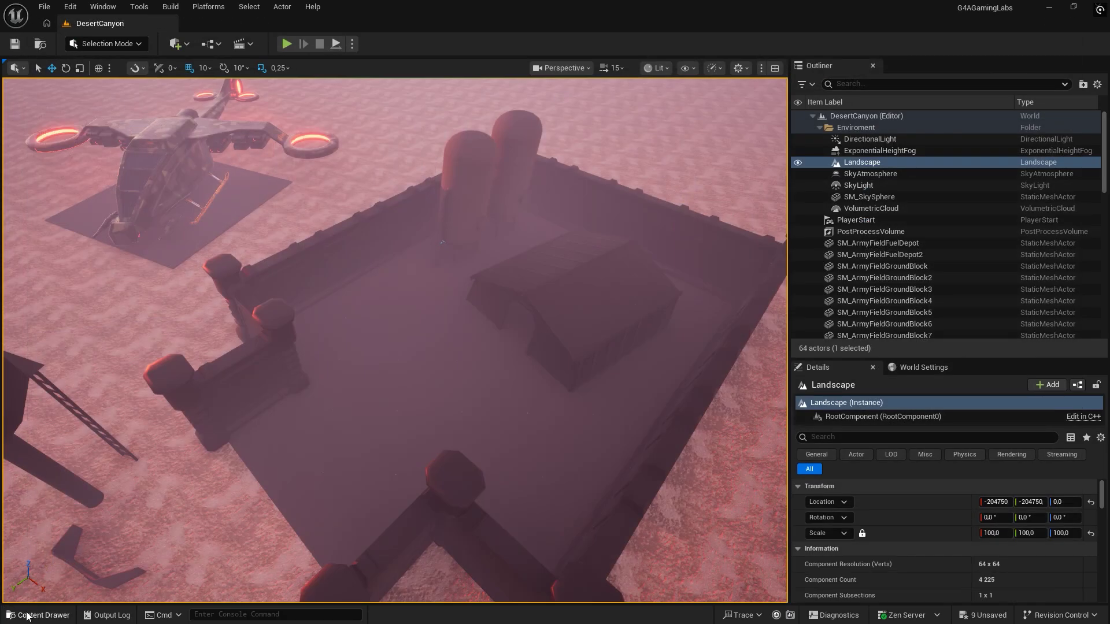
- Assign the MI_LandingPad material instance to the material slot of the SM_ArmyFieldLandingPad mesh
click(38, 614)
double_click(953, 142)
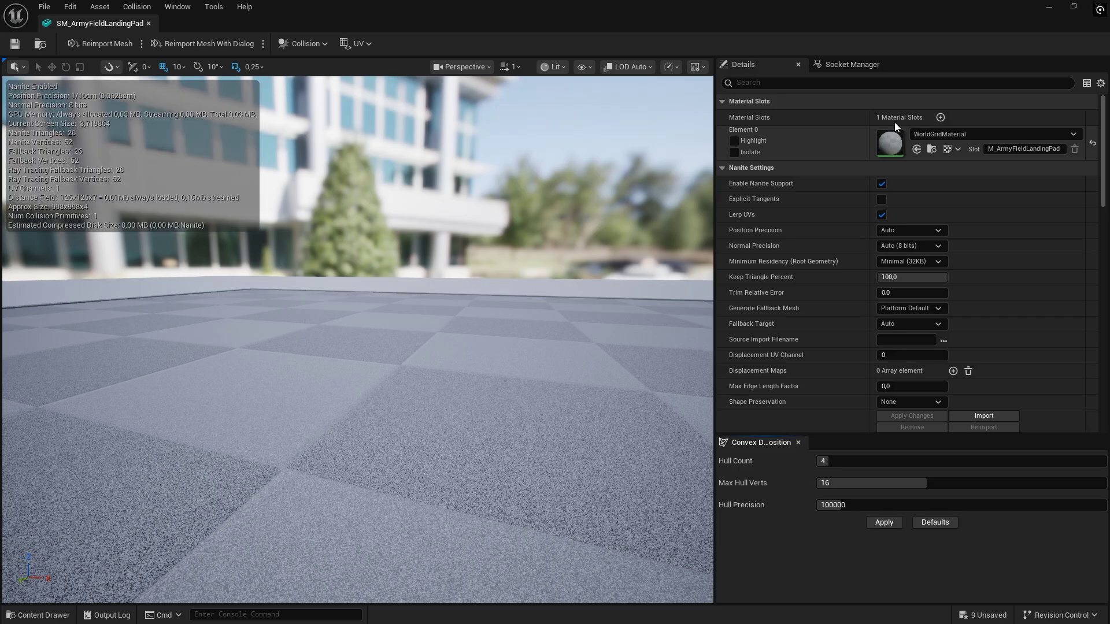
click(966, 134)
text(MI-Landing)
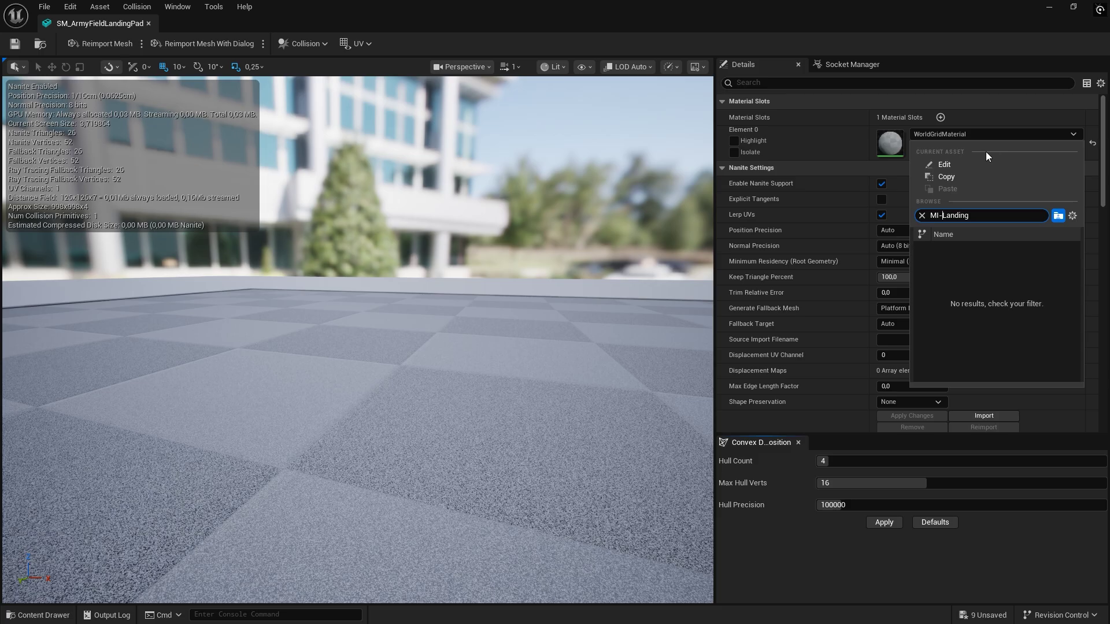
key(BackSpace)
text(_Landing)
click(1001, 243)
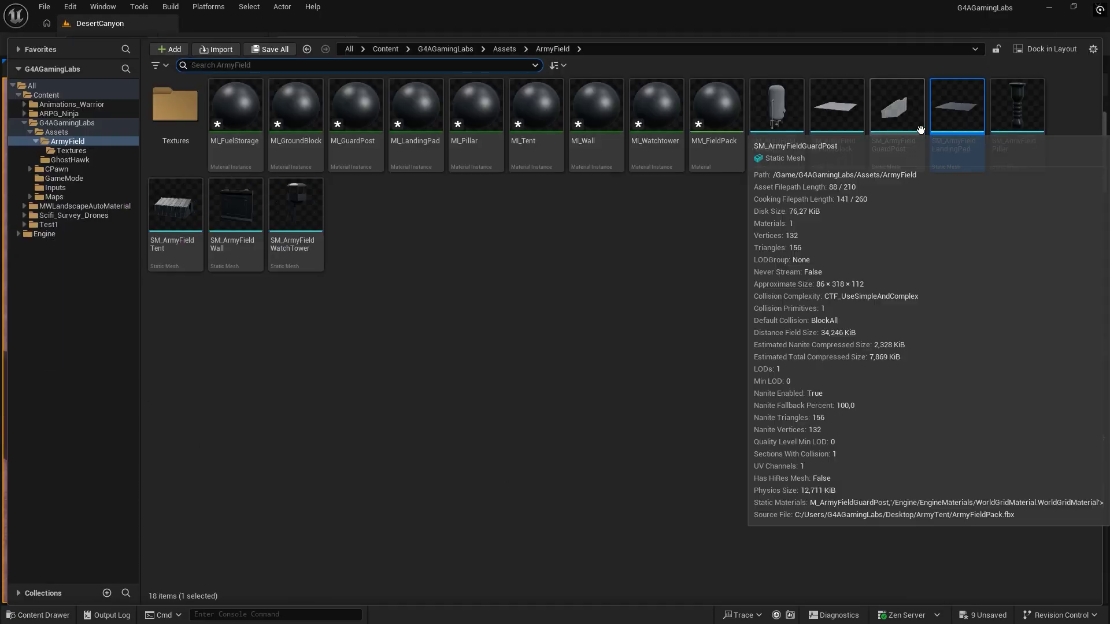
- Assign the MI_GuardPost material instance to the material slot of the SM_ArmyFieldGuardPost mesh and close its editor
double_click(920, 132)
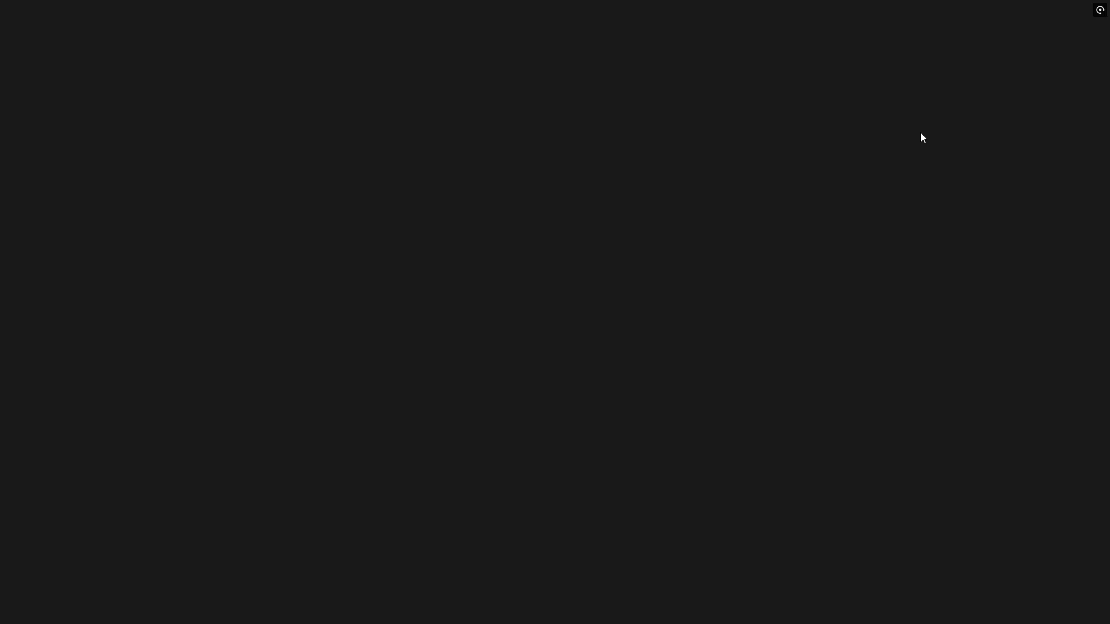
click(952, 133)
text(MI_Guard)
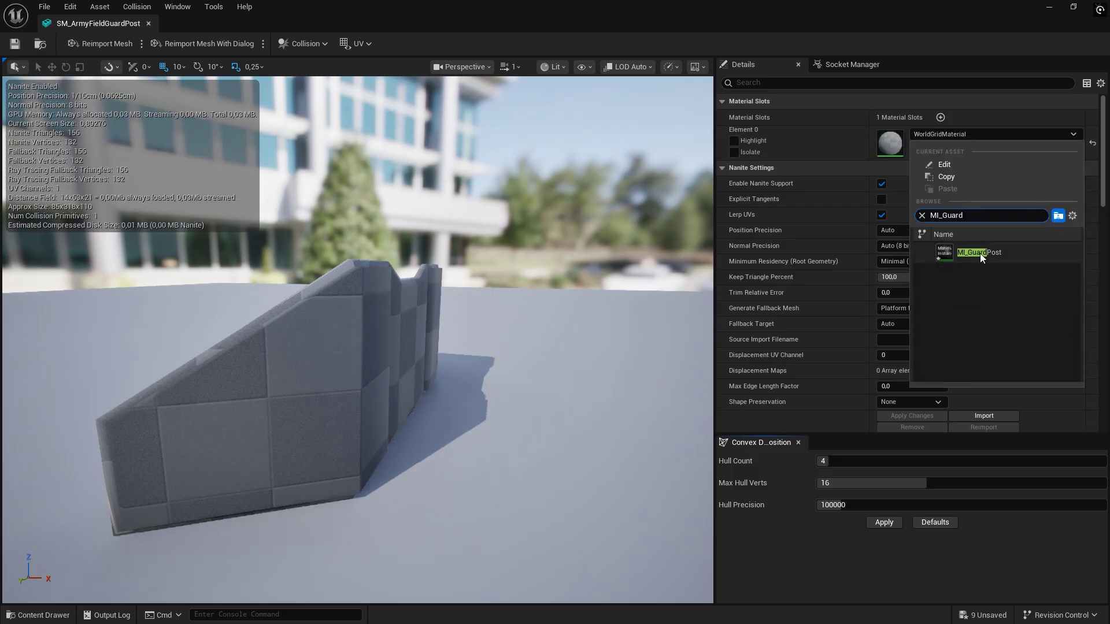
click(977, 252)
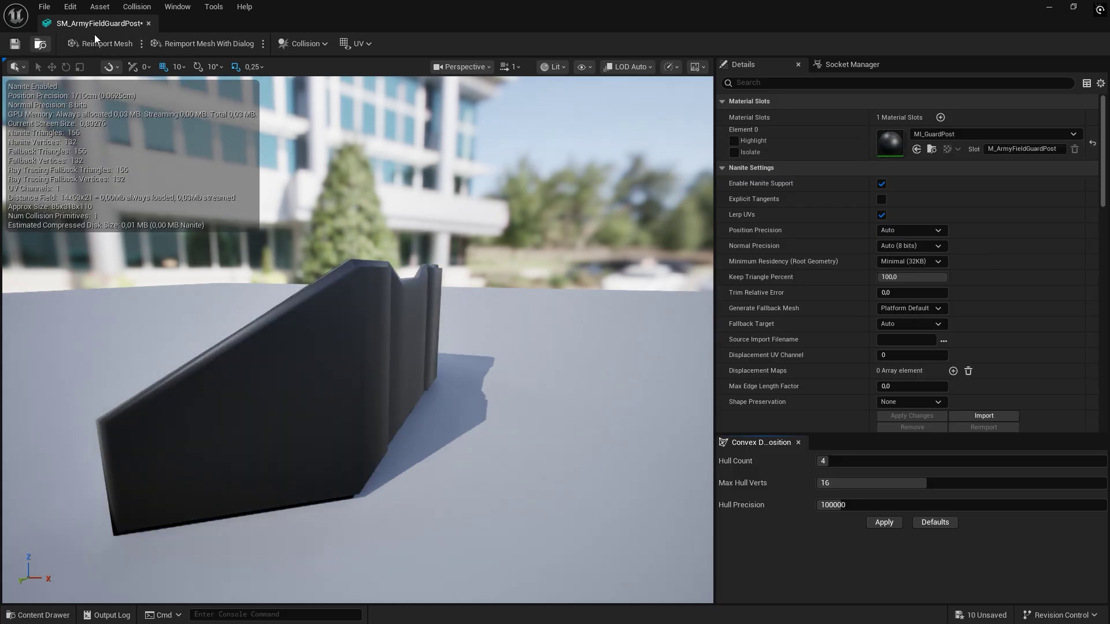
click(148, 23)
- Assign the MI_GroundBlock material instance to the material slot of the SM_ArmyFieldGroundBlock mesh, save the mesh and close its editor
key(ctrl+space)
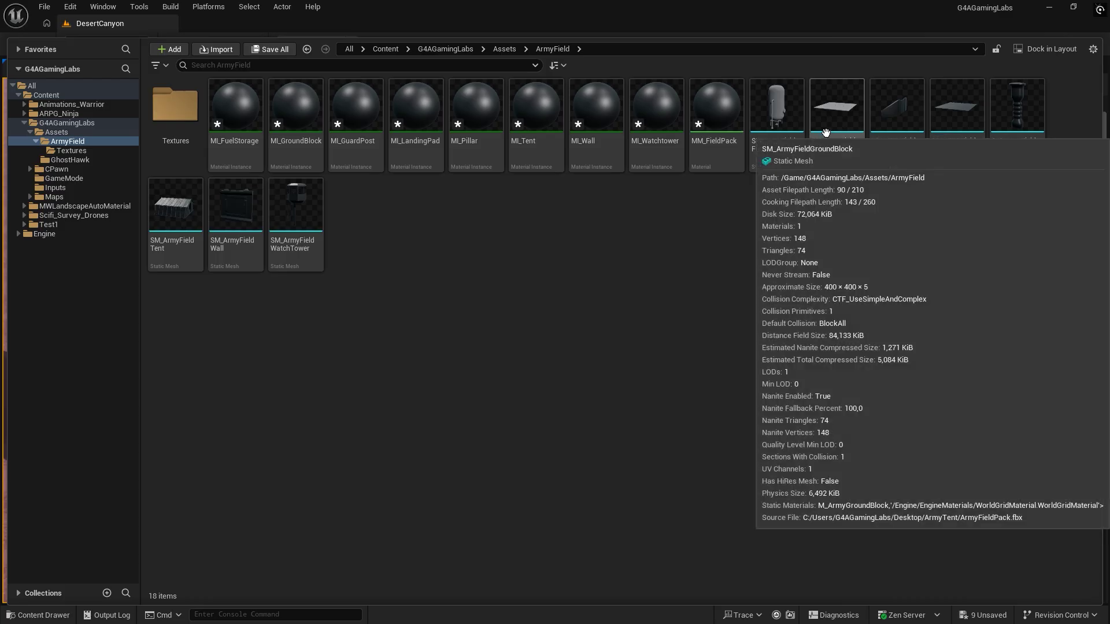
double_click(828, 133)
click(976, 136)
text(MI_GroundBlock)
click(983, 252)
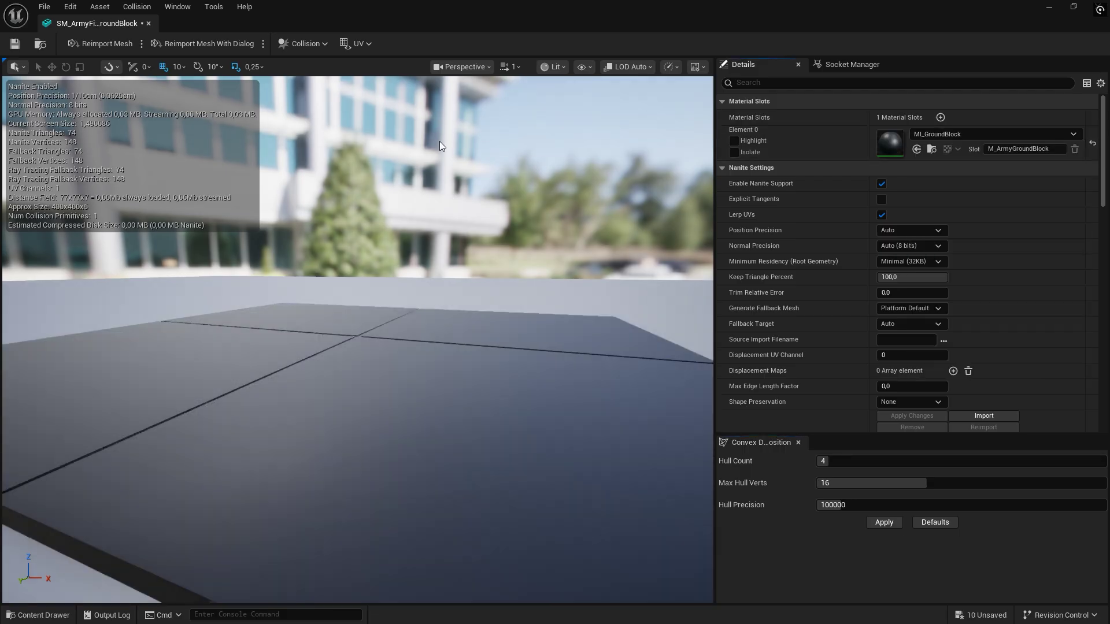
click(15, 44)
click(148, 23)
- Assign the MI_FuelStorage material instance to the material slot of the SM_ArmyFieldFuelDepot mesh and save the mesh
click(62, 615)
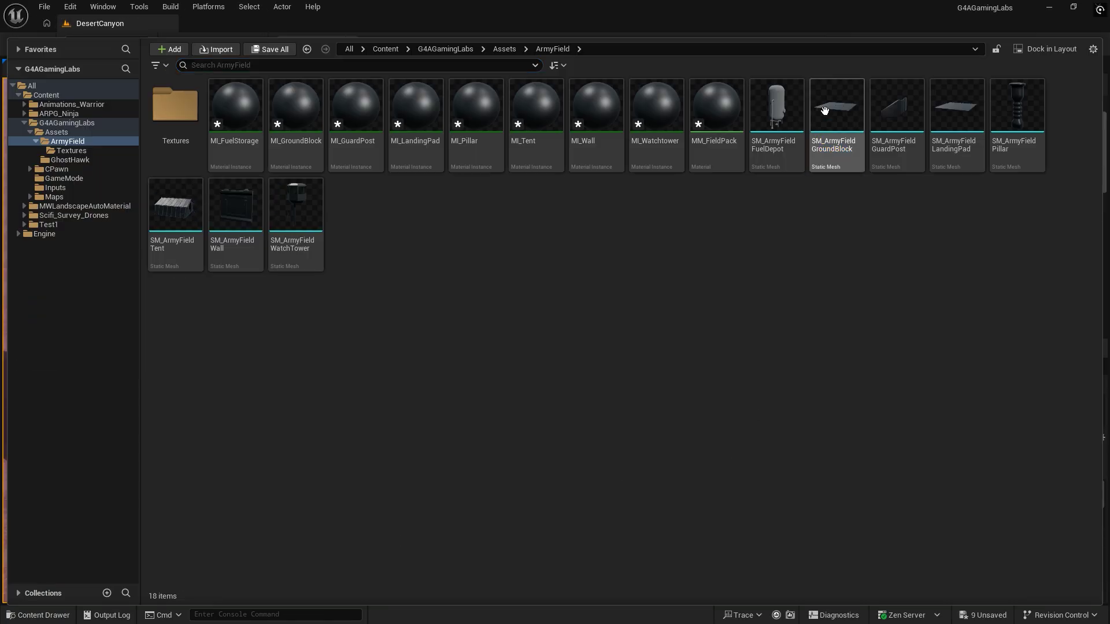
double_click(803, 116)
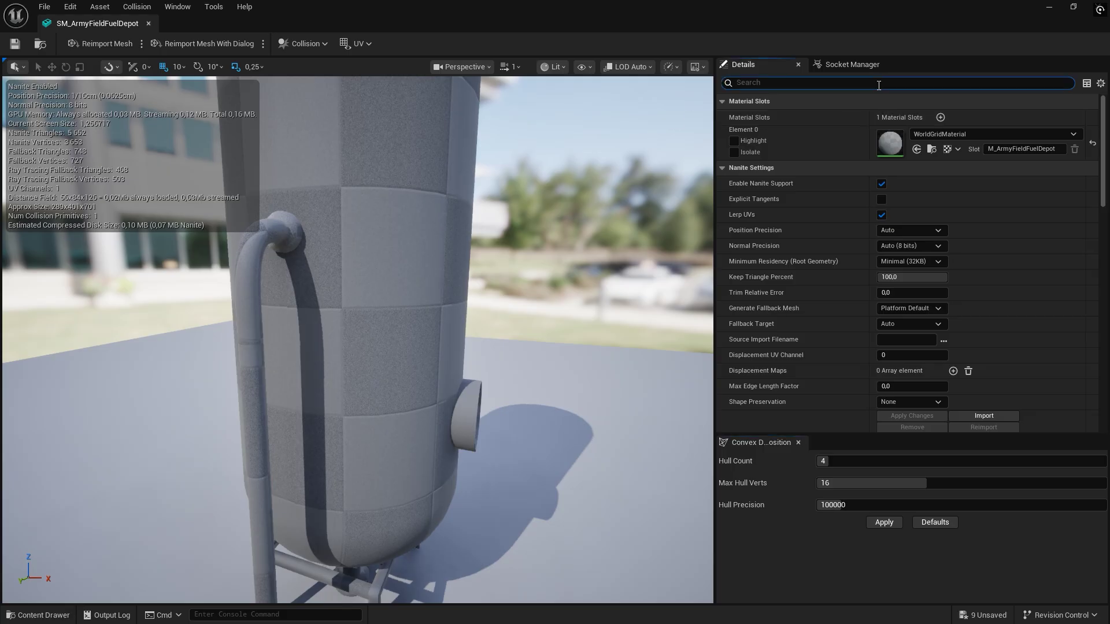
click(948, 134)
text(MI_Fuel)
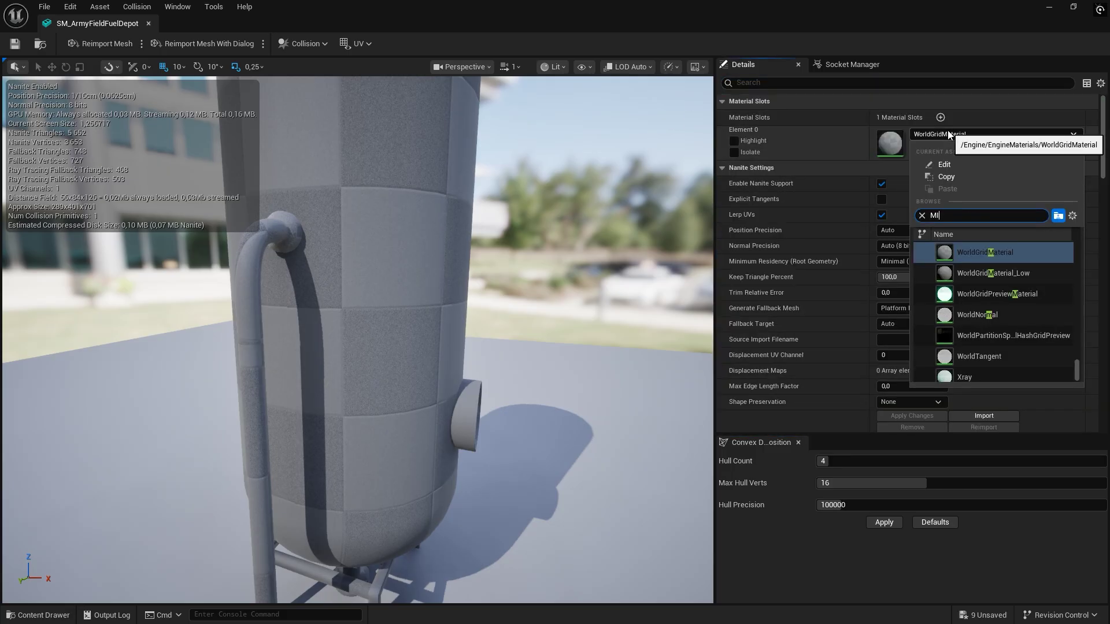
click(983, 252)
key(ctrl+s)
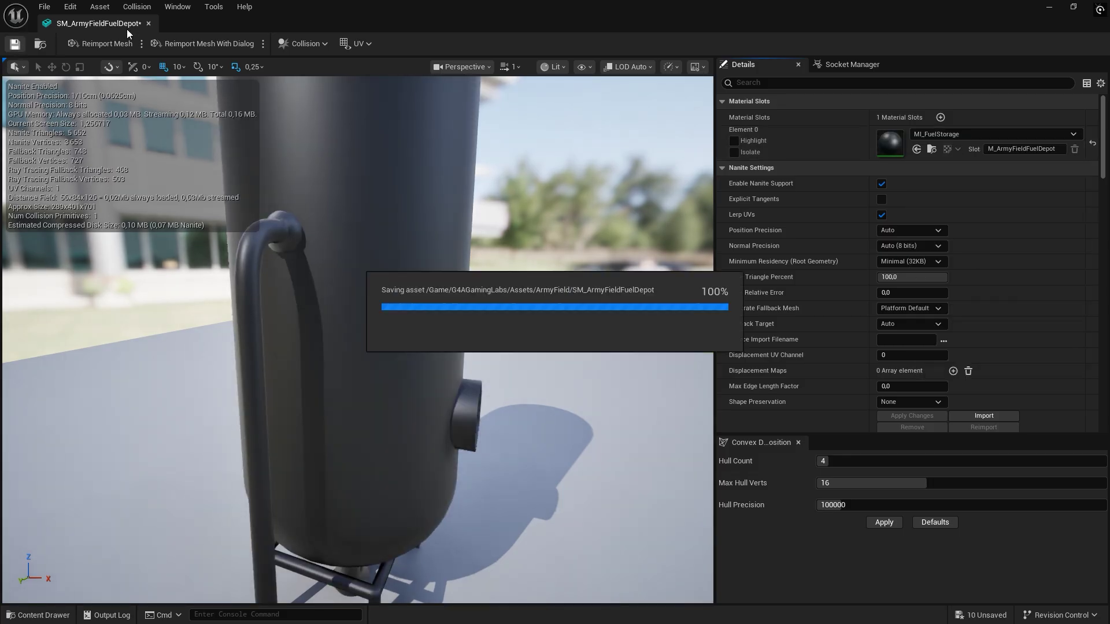
key(alt+Tab)
- Open the MM_FieldPack master material, add a constant node with value 0 and connect it to Specular
click(40, 615)
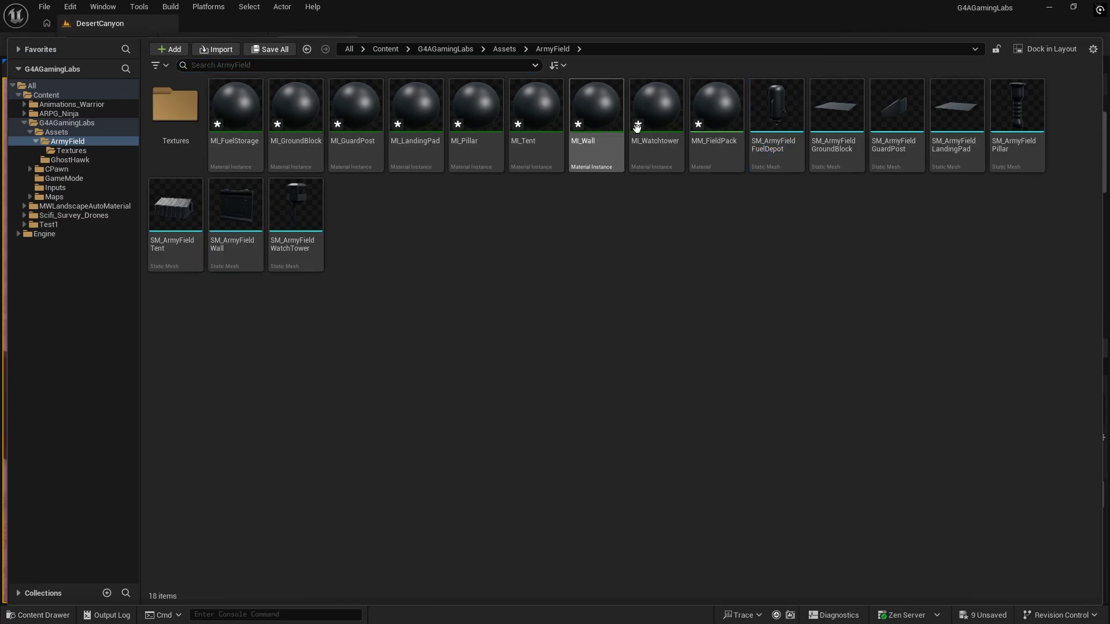
double_click(717, 116)
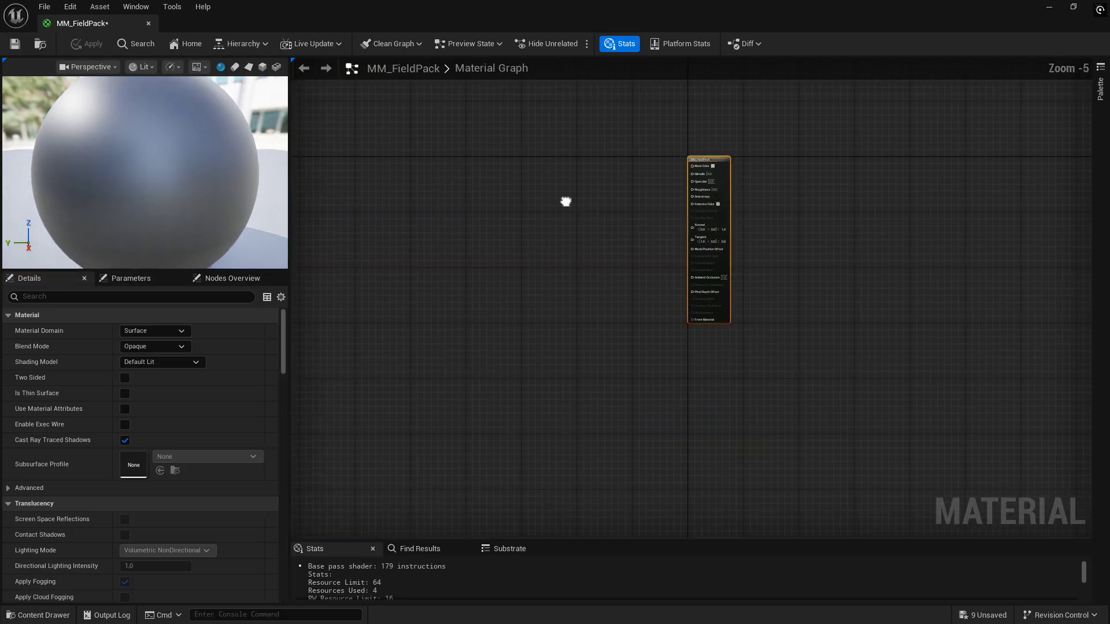
key(1)
click(465, 197)
drag(531, 215, 706, 274)
- Bring the T_FuelStorage_D, T_FuelStorage_N and T_FuelStorage_ORM textures into the material graph as texture samples
click(41, 615)
double_click(175, 385)
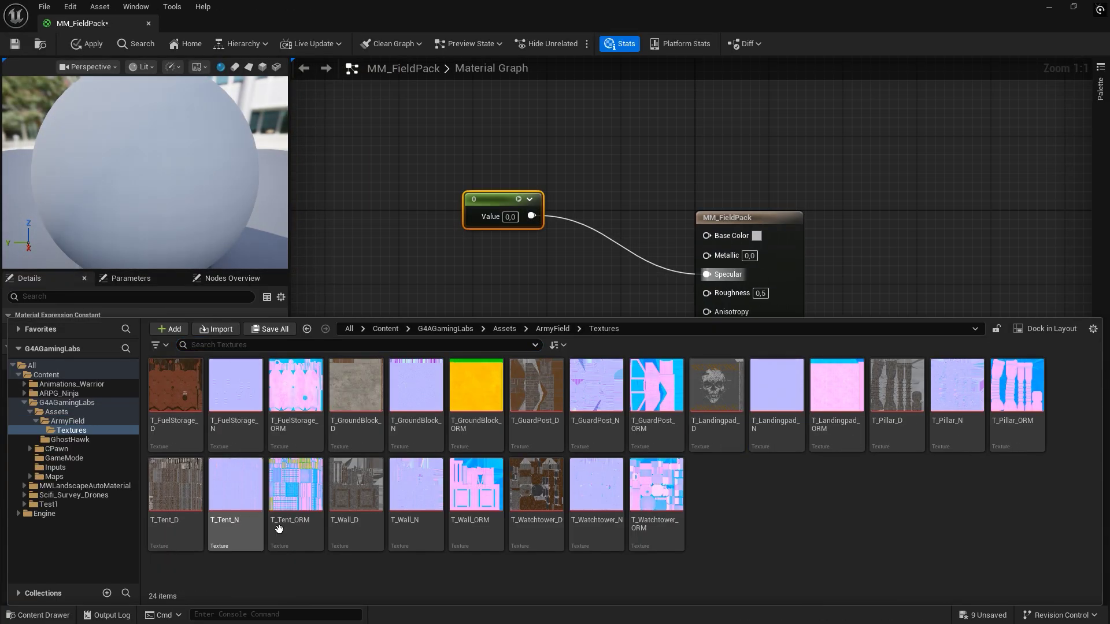
click(175, 384)
ctrl+click(236, 384)
drag(253, 464, 462, 250)
- Connect the diffuse sample's RGB to Base Color and the normal sample's RGB to Normal, spreading the texture nodes apart
drag(536, 261, 707, 235)
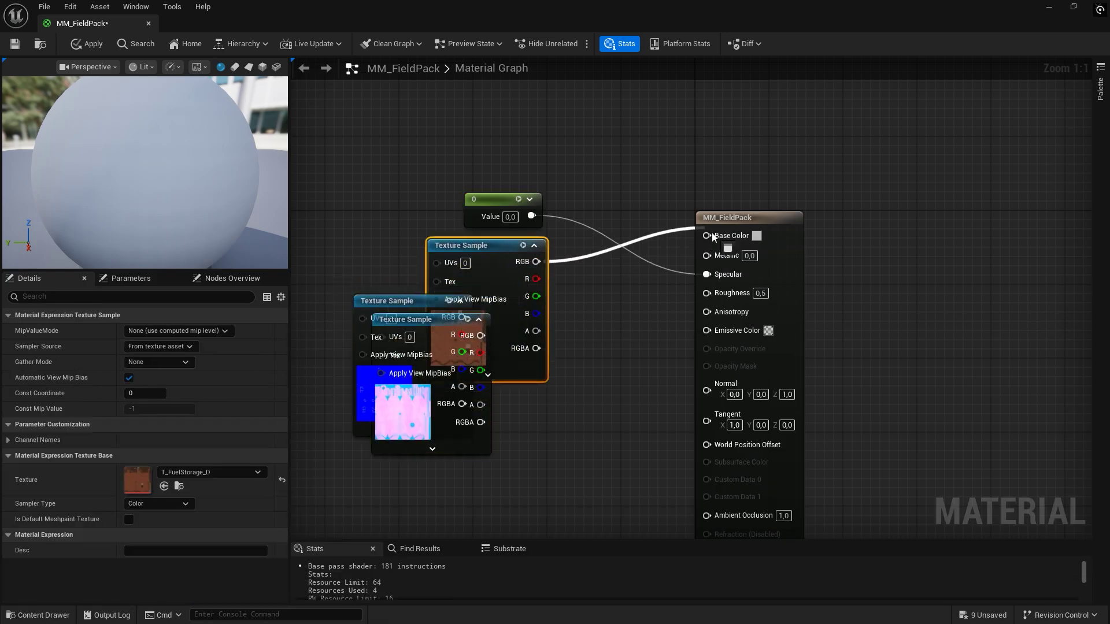
right_drag(665, 324, 739, 208)
drag(439, 185, 503, 461)
drag(457, 257, 303, 373)
drag(462, 405, 524, 303)
right_drag(607, 306, 431, 295)
drag(432, 292, 604, 261)
- Connect the ORM sample's R to Ambient Occlusion, G to Roughness and B to Metallic
right_drag(491, 363, 681, 268)
drag(343, 198, 574, 338)
click(702, 314)
right_drag(702, 314, 515, 362)
drag(445, 401, 616, 326)
drag(446, 437, 616, 78)
- Add a TexCoord node beside the texture samples and connect it to the UVs of all three
right_drag(570, 125, 744, 272)
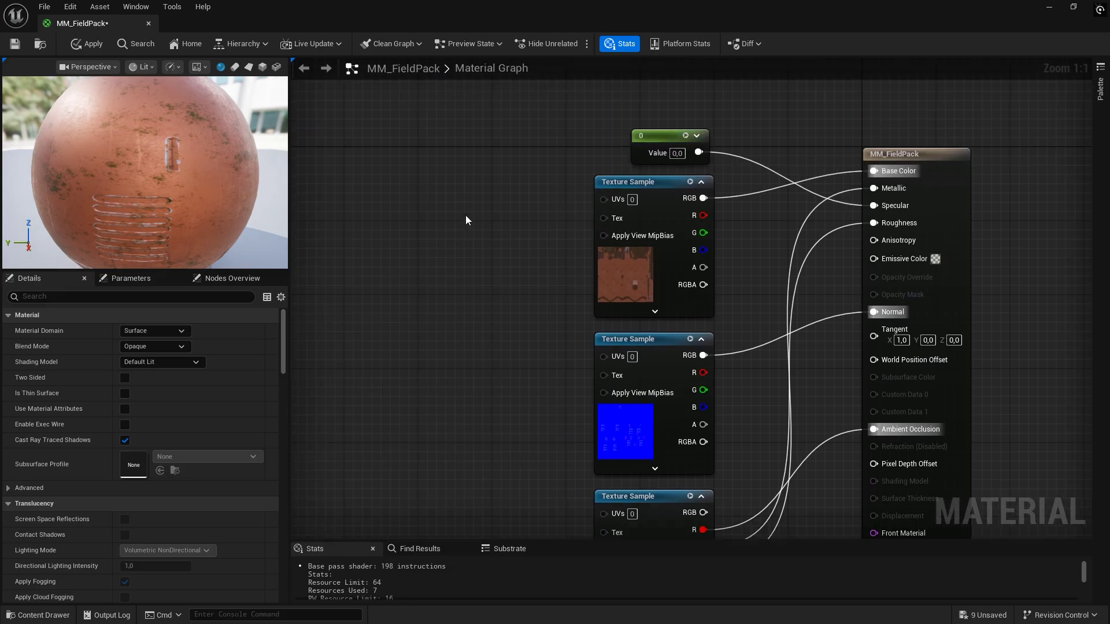
right_click(466, 215)
text(tex c)
click(521, 248)
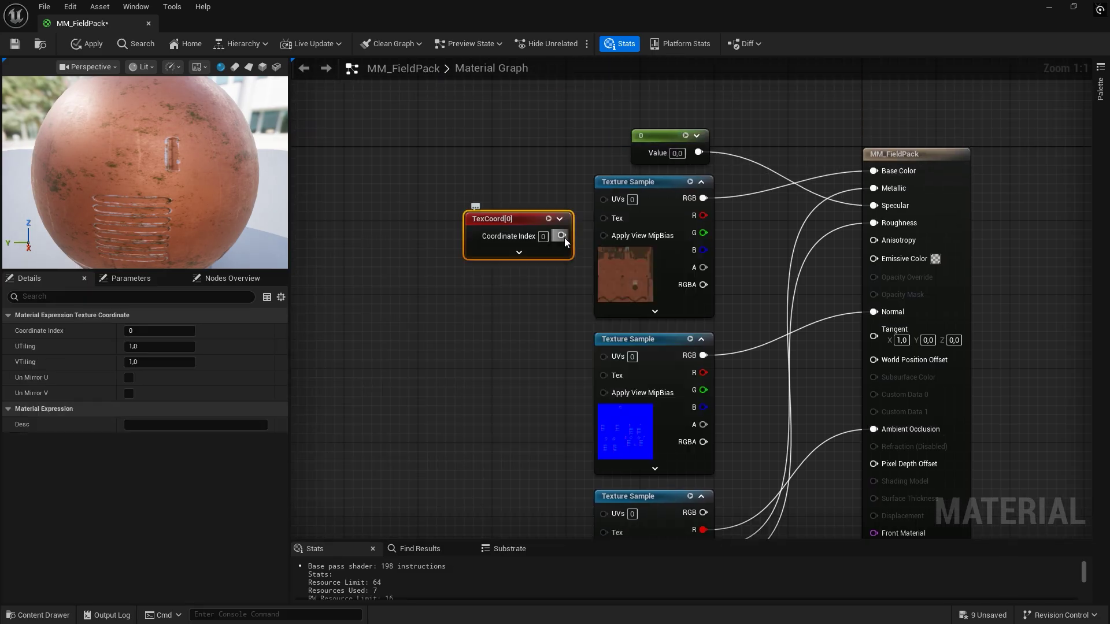
drag(505, 217, 422, 183)
right_drag(463, 249, 377, 174)
drag(393, 123, 523, 279)
drag(393, 123, 517, 437)
scroll(518, 437, down, 2)
right_drag(620, 366, 527, 319)
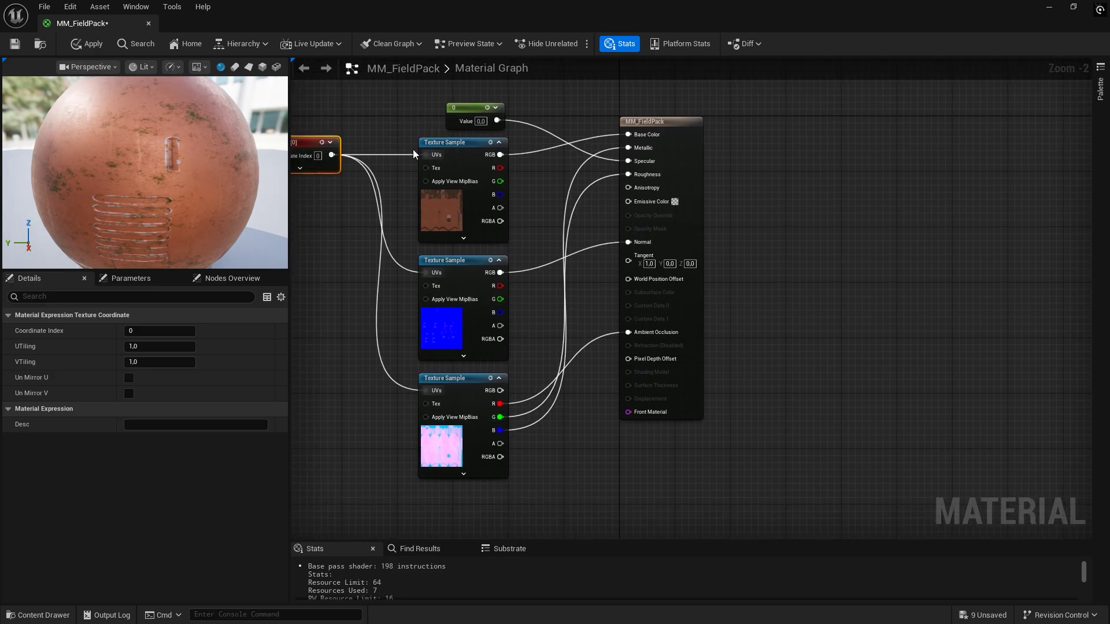
- Convert the diffuse texture sample to a parameter named "Diffuse texture"
scroll(413, 149, up, 2)
click(459, 140)
right_click(459, 139)
click(529, 198)
text(Diffuse texture)
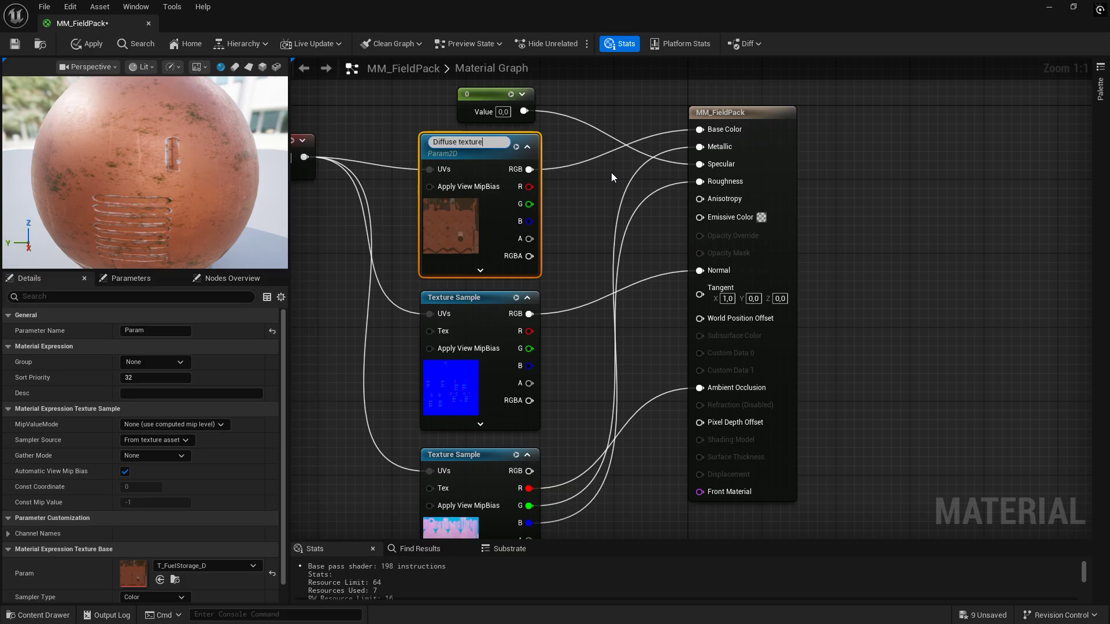
key(Return)
- Convert the normal map texture sample to a parameter named "Normal texture"
click(457, 297)
right_click(457, 297)
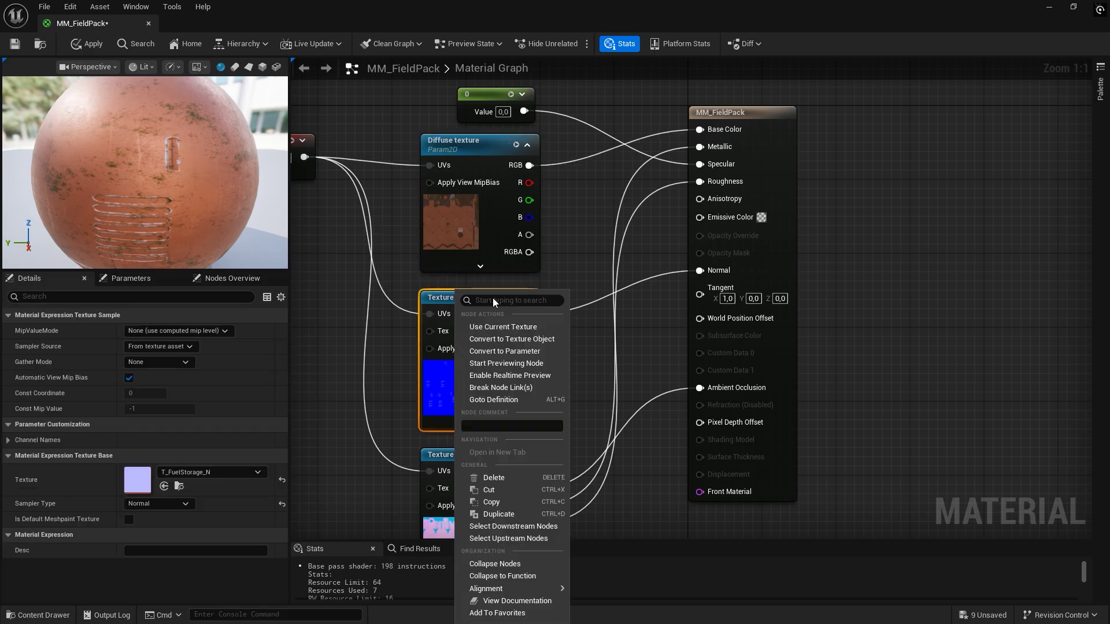
click(516, 351)
text(Normal tex)
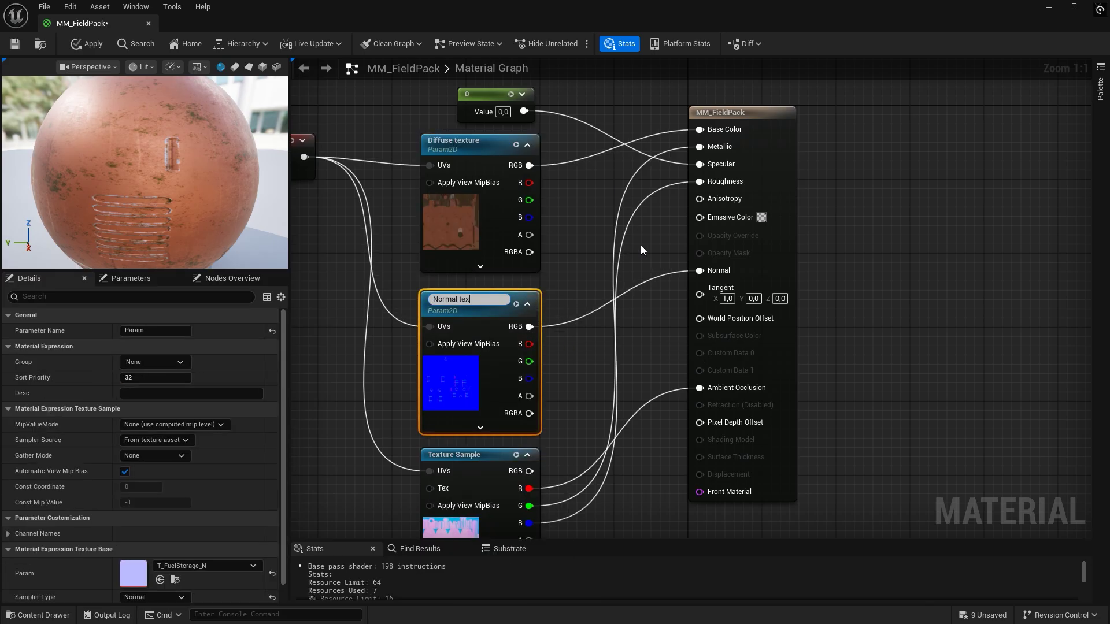
text(ture)
key(Return)
- Convert the ORM texture sample to a parameter named "ORM Texture", and save and close the master material
right_drag(562, 355, 552, 196)
click(462, 298)
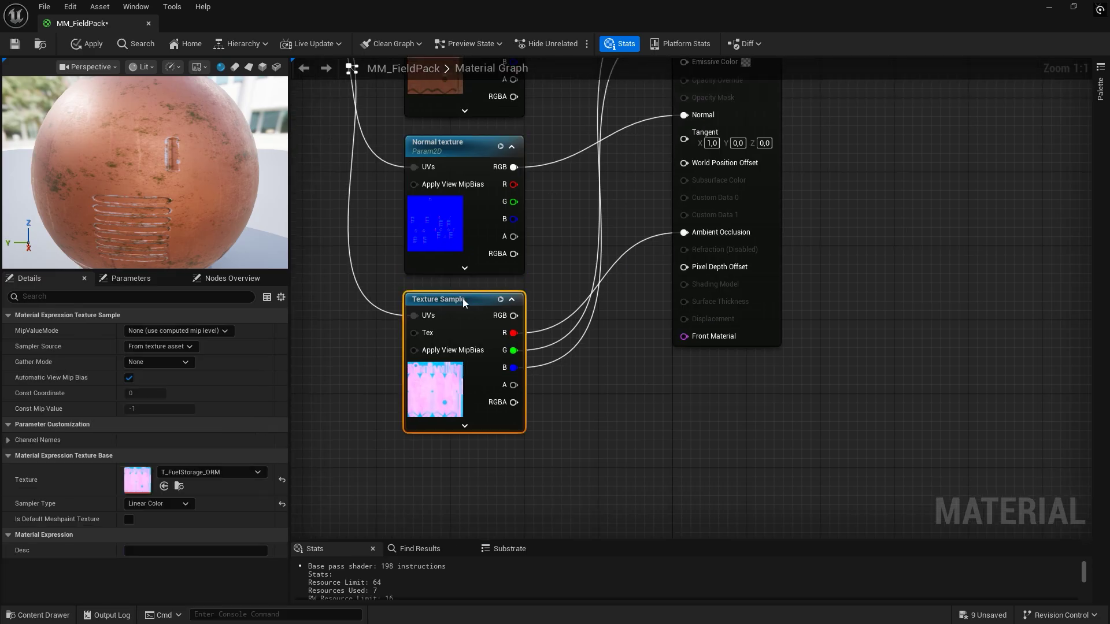
right_click(464, 300)
click(535, 353)
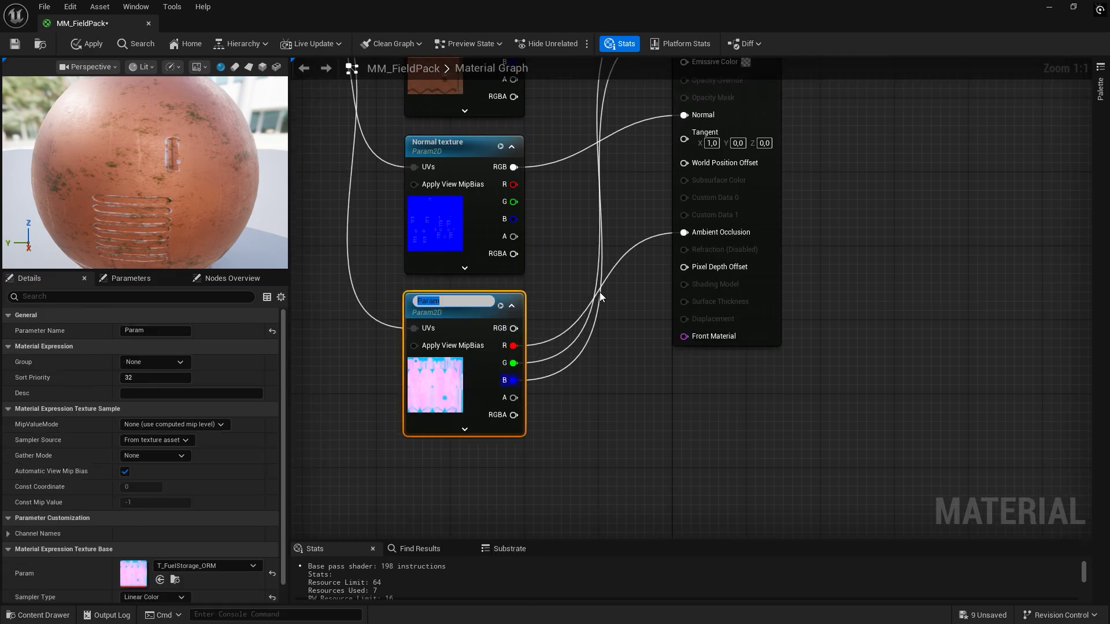
text(ORM Text)
text(ure)
key(Return)
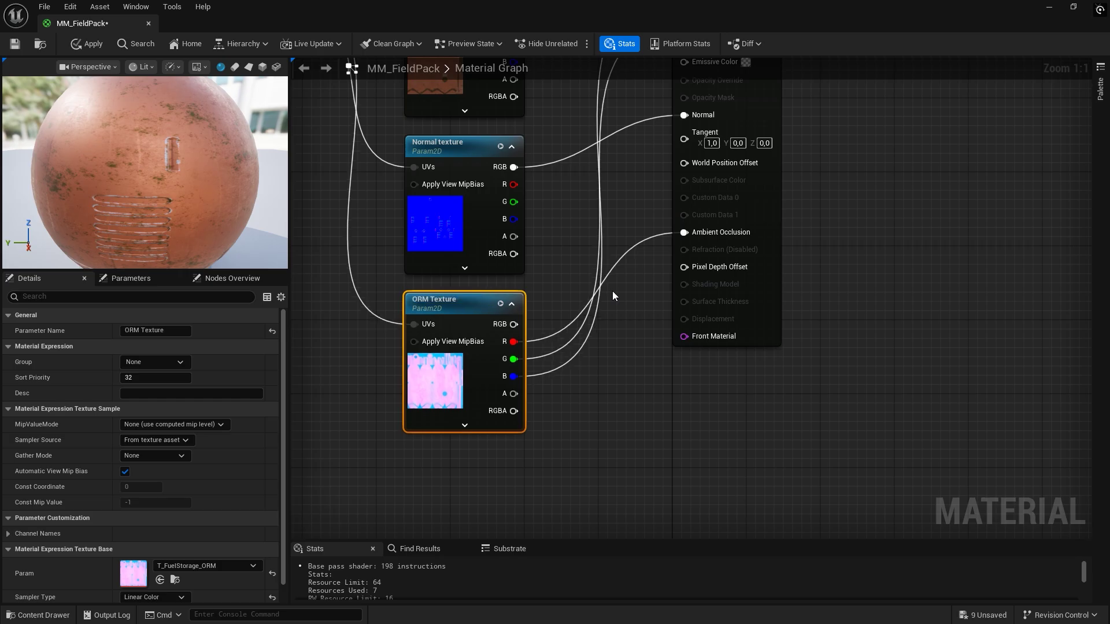
key(ctrl+s)
click(148, 23)
- Open the MI_GroundBlock material instance from the ArmyField folder and enable its Diffuse texture, Normal texture and ORM Texture overrides
click(25, 616)
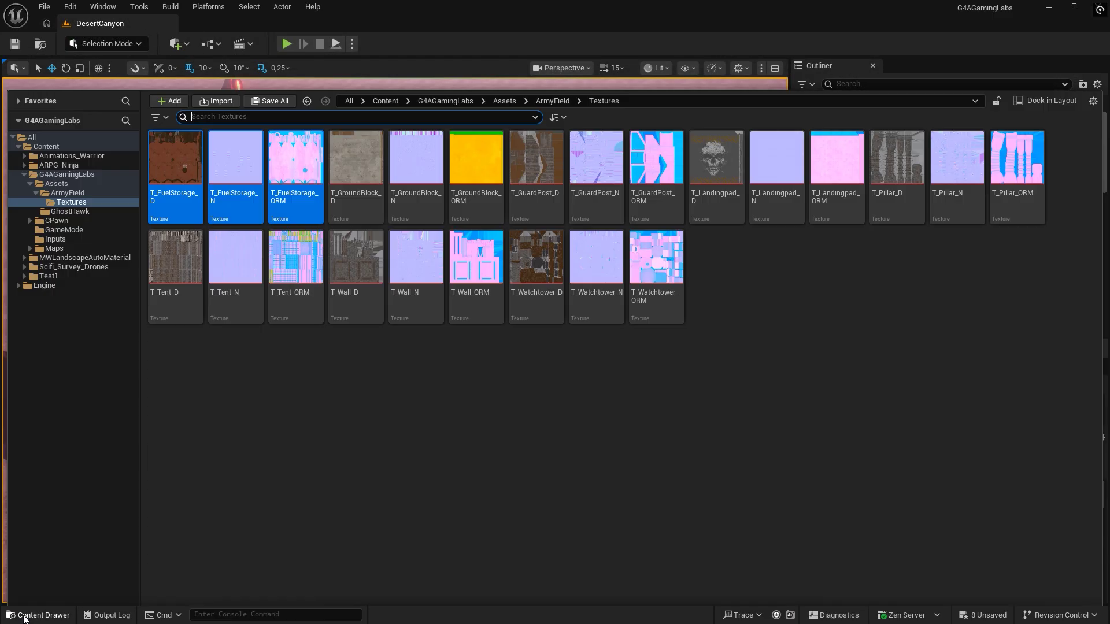
click(552, 50)
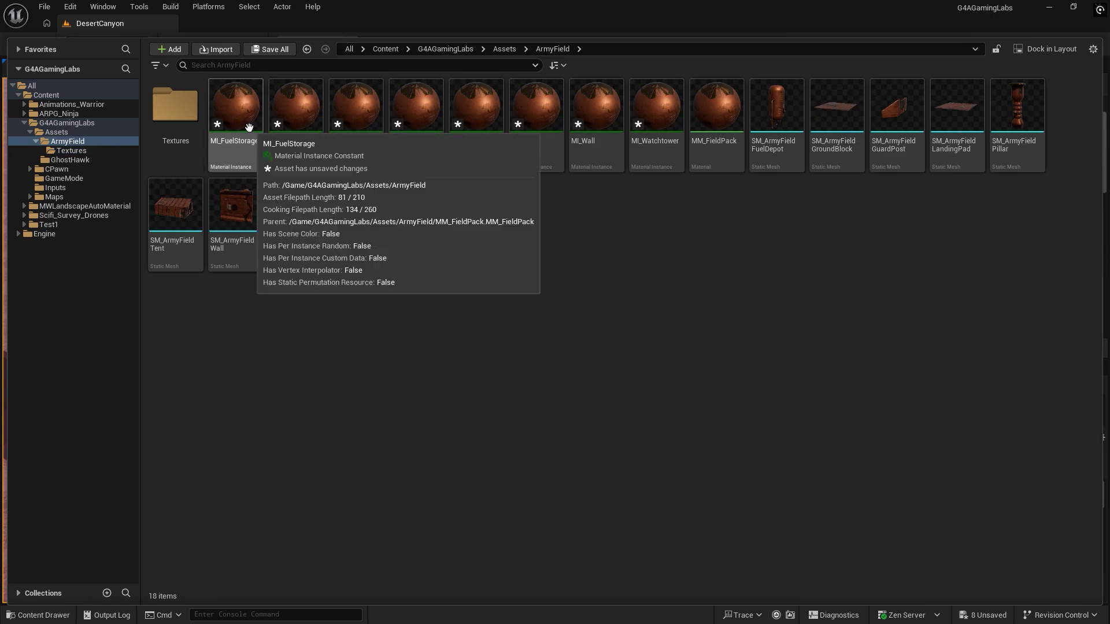
double_click(313, 121)
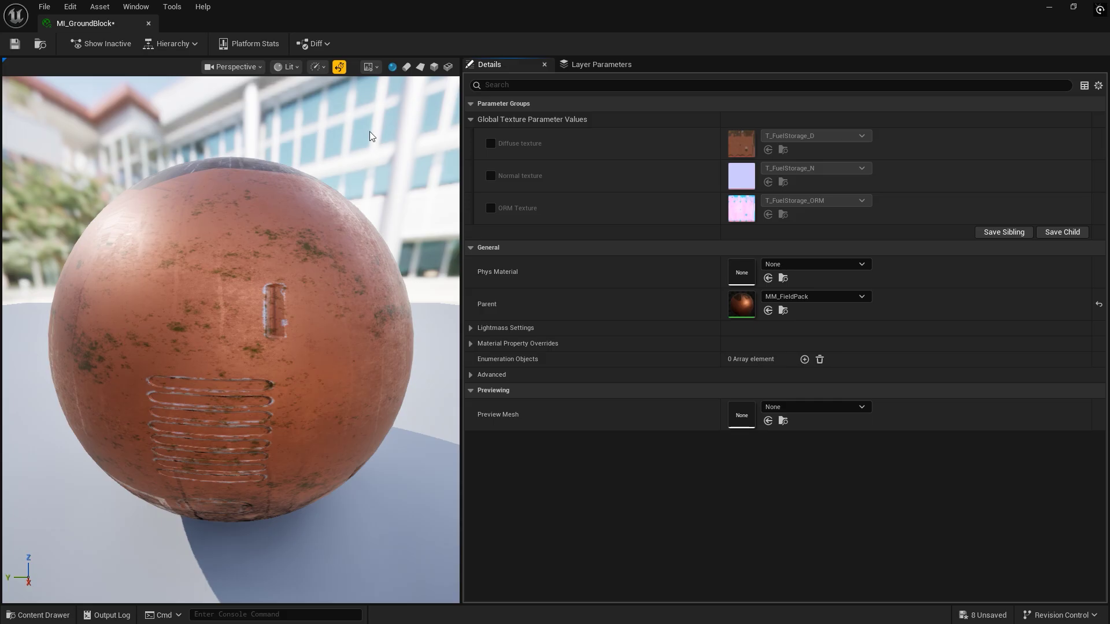
click(490, 143)
click(491, 176)
click(491, 208)
- Try to pick a ground block texture for the Diffuse texture parameter by searching for T_Ground
click(811, 140)
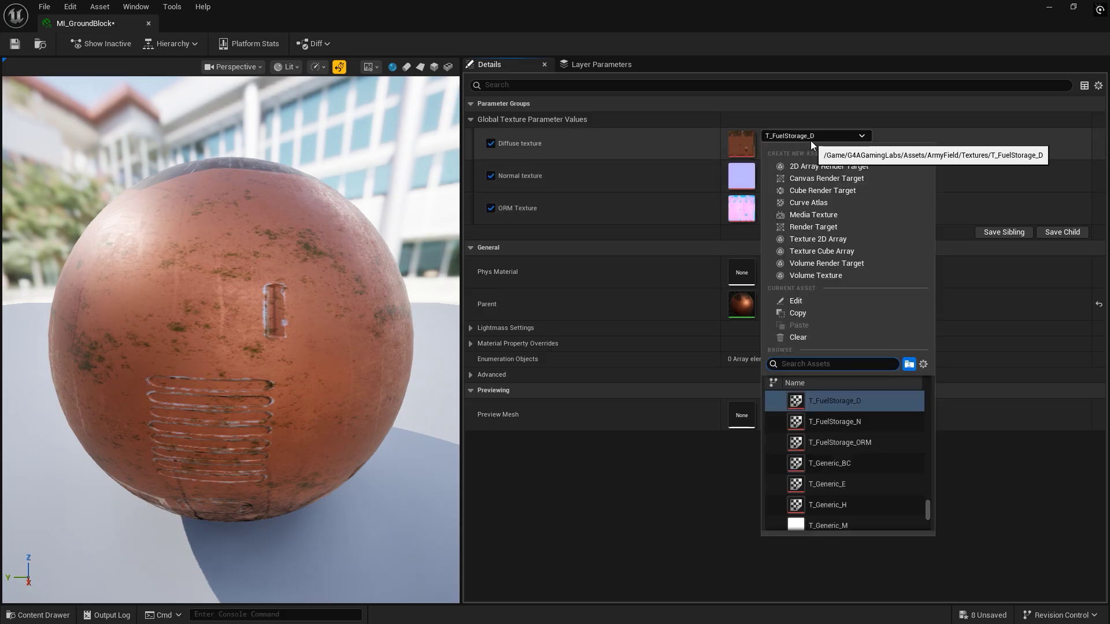
text(MI_Gr)
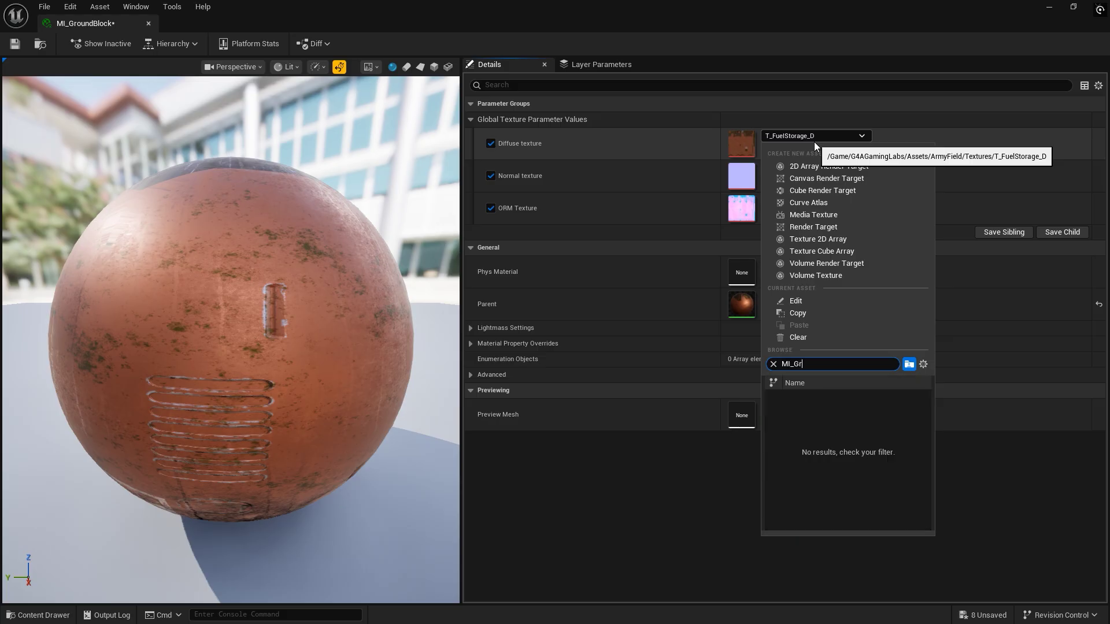
key(BackSpace)
key(BackSpace)
key(BackSpace)
text(T_Ground)
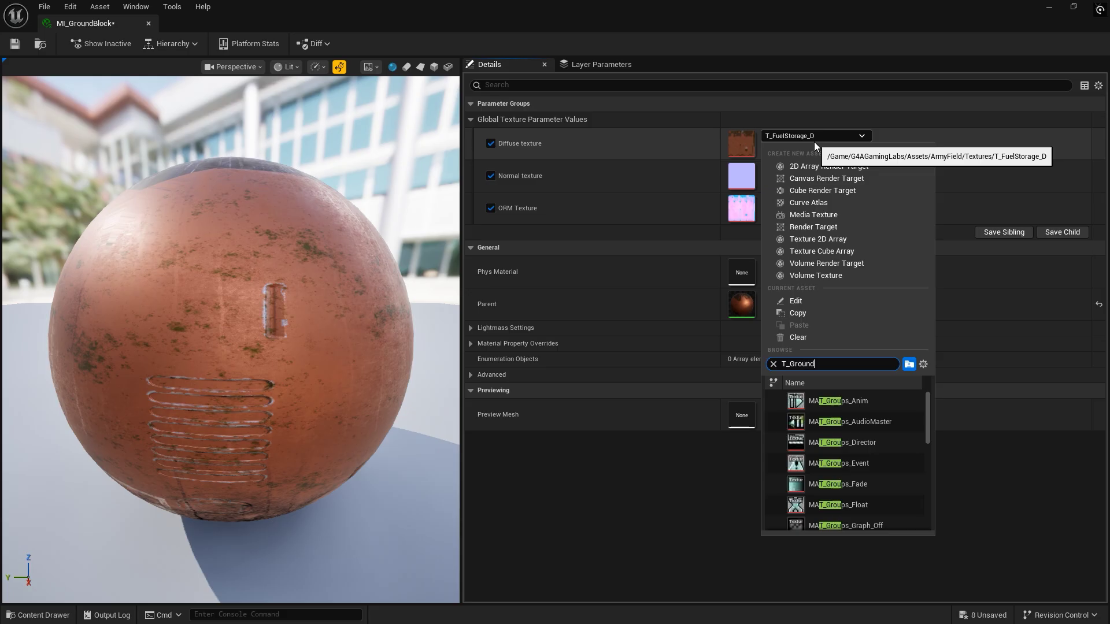
click(866, 425)
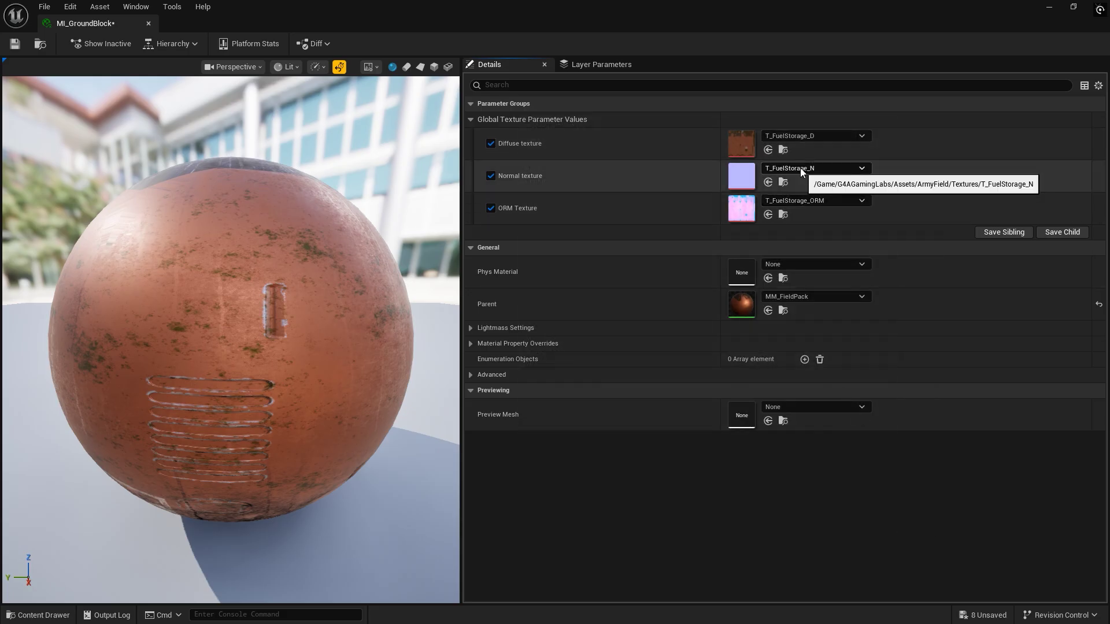
- Set the instance's Diffuse texture to T_GroundBlock_D and its Normal texture to T_GroundBlock_N
click(778, 137)
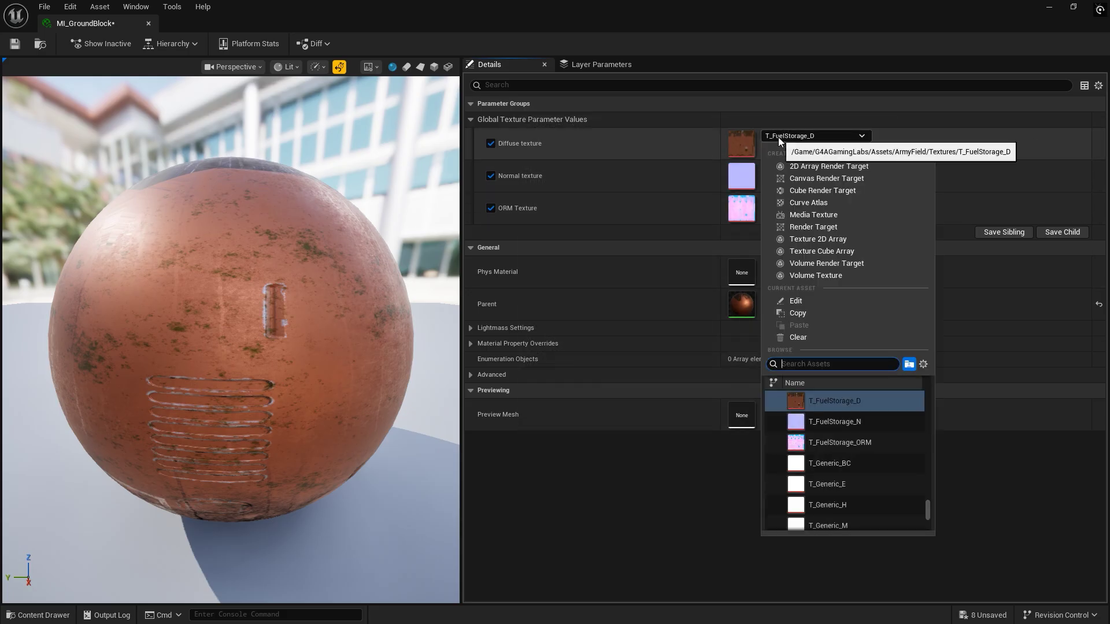
text(T_Ground)
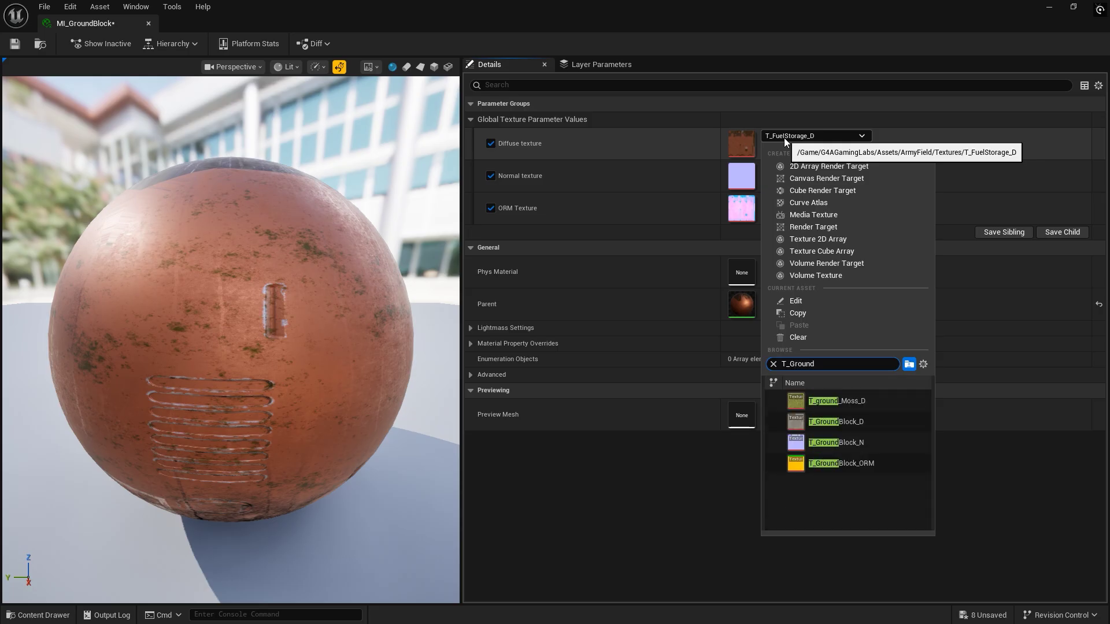
click(795, 422)
click(789, 168)
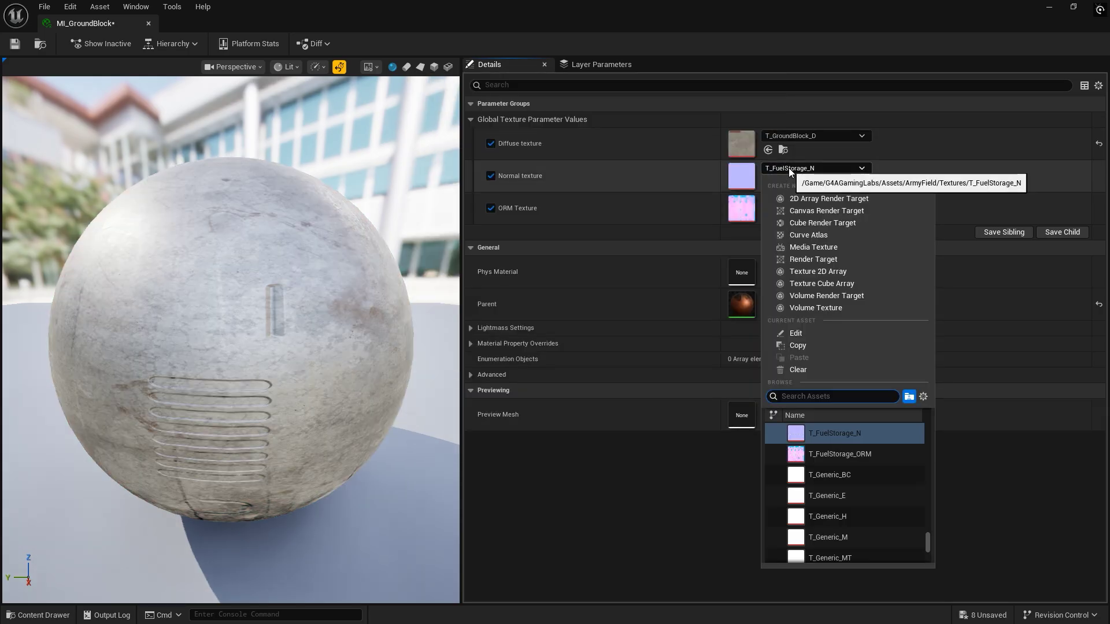
text(T_Ground)
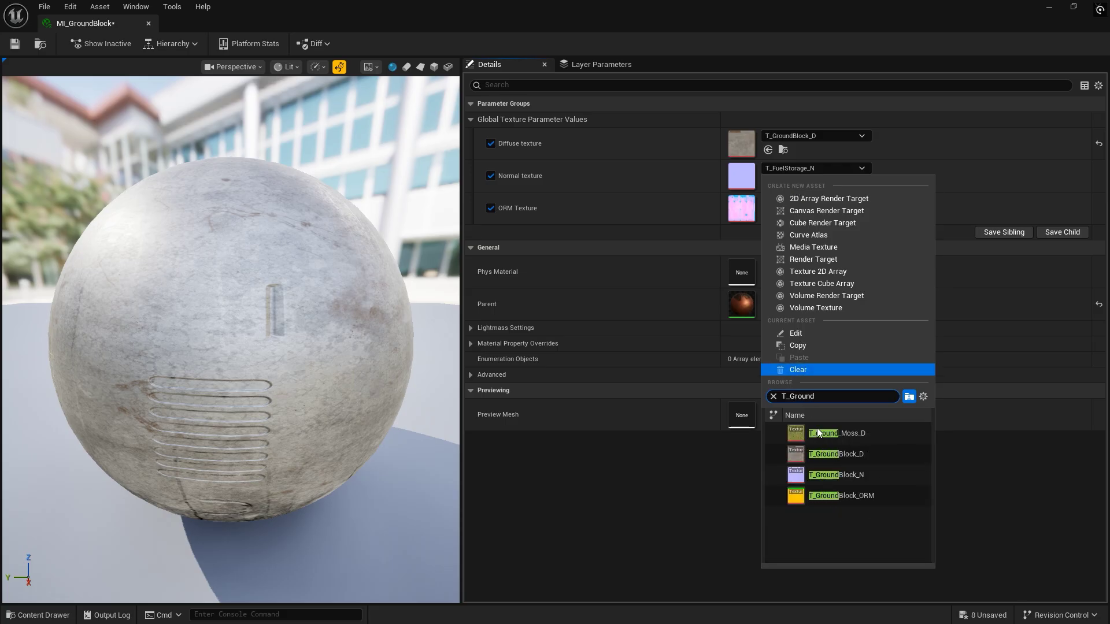
click(838, 471)
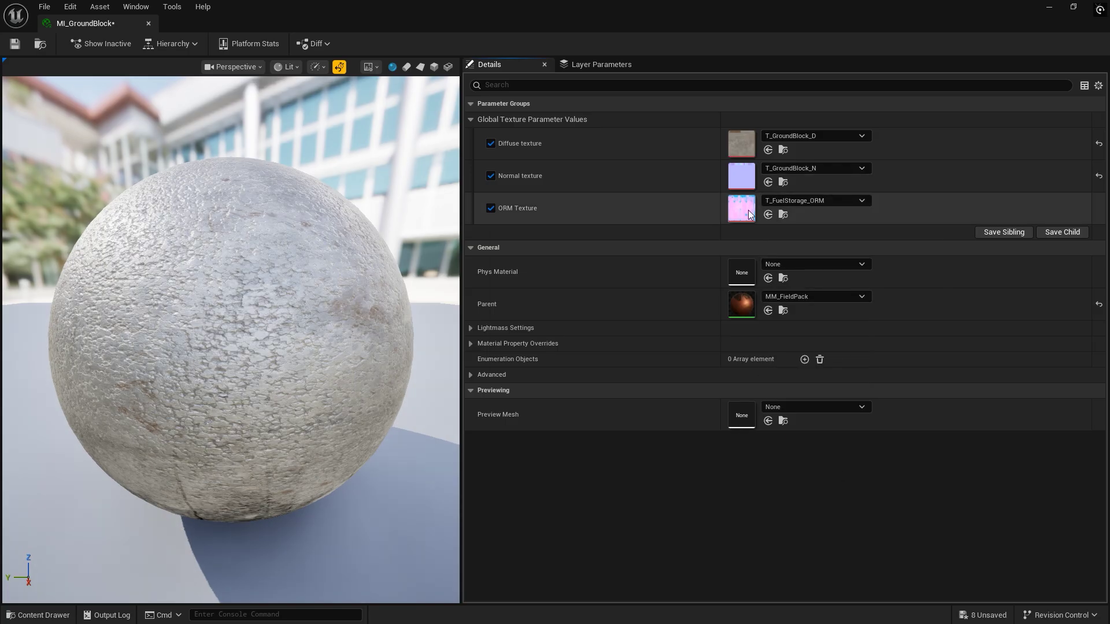
- Set the ground block instance's ORM Texture to T_GroundBlock_ORM, and save and close the instance
click(788, 200)
text(T_Ground)
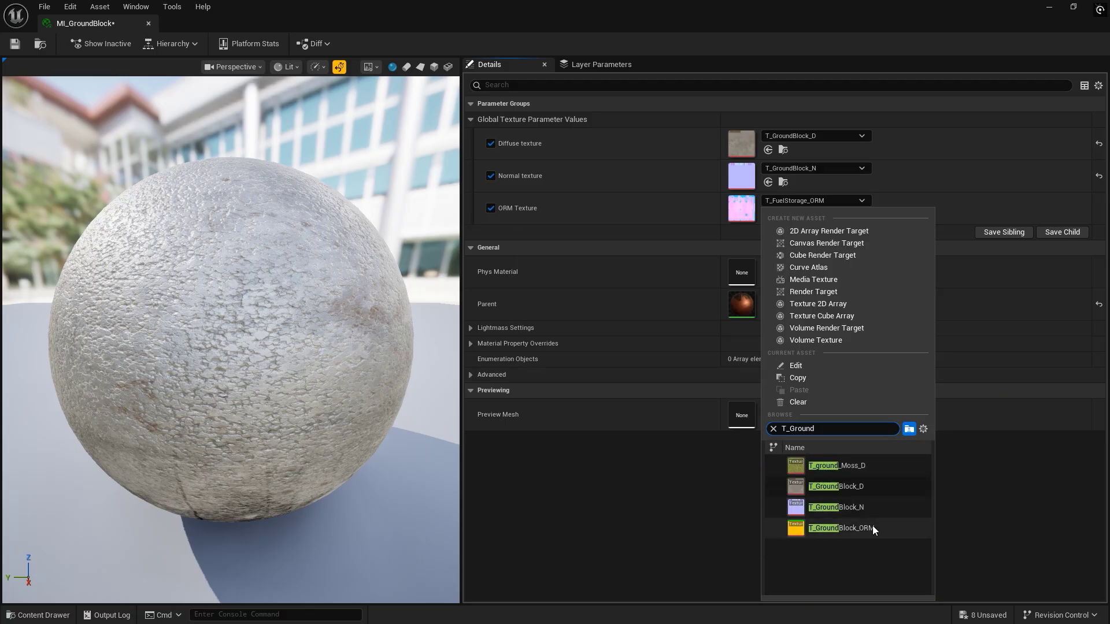
click(873, 525)
click(15, 43)
click(149, 23)
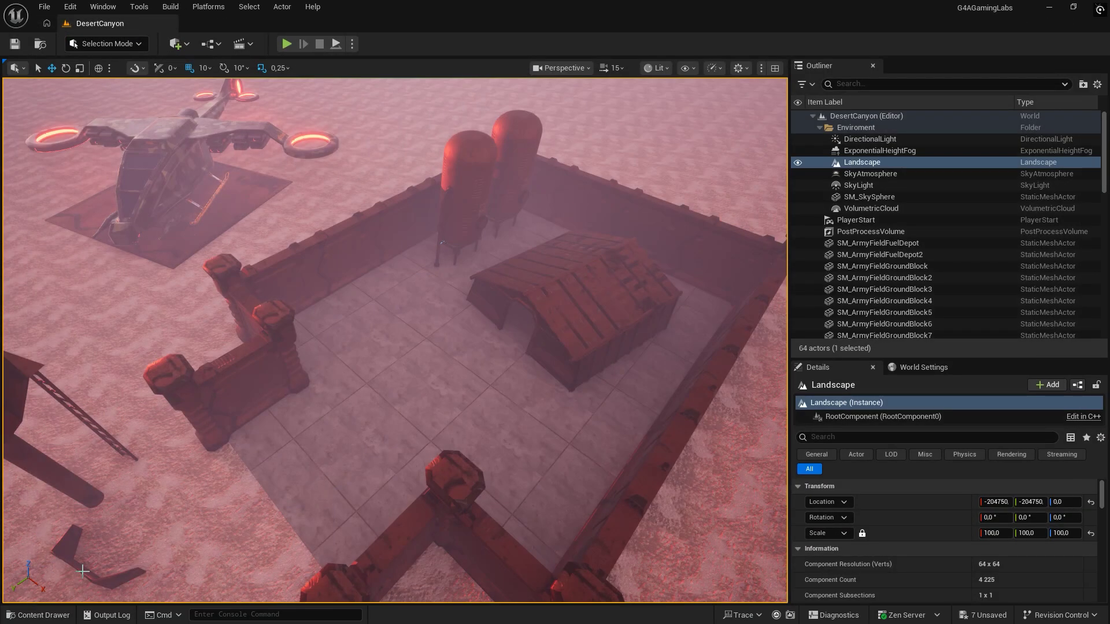
- Open the MI_GuardPost material instance and enable its Diffuse texture, Normal texture and ORM Texture overrides
click(37, 615)
double_click(355, 115)
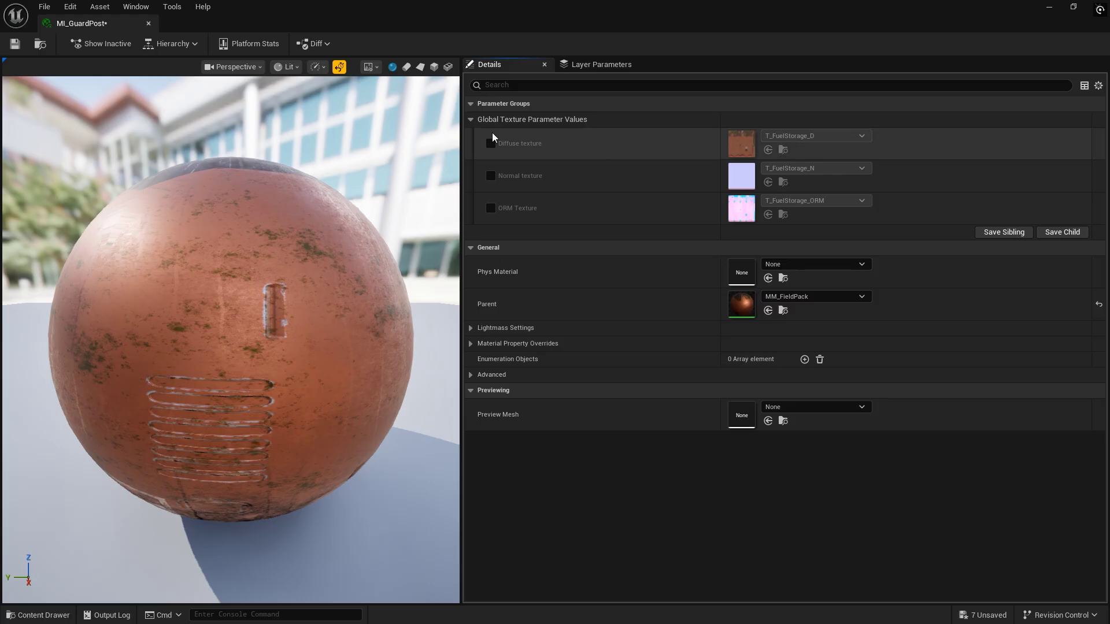
click(491, 144)
click(491, 209)
- Set the guard post instance's Diffuse texture to T_GuardPost_D and its Normal texture to T_GuardPost_N
click(813, 135)
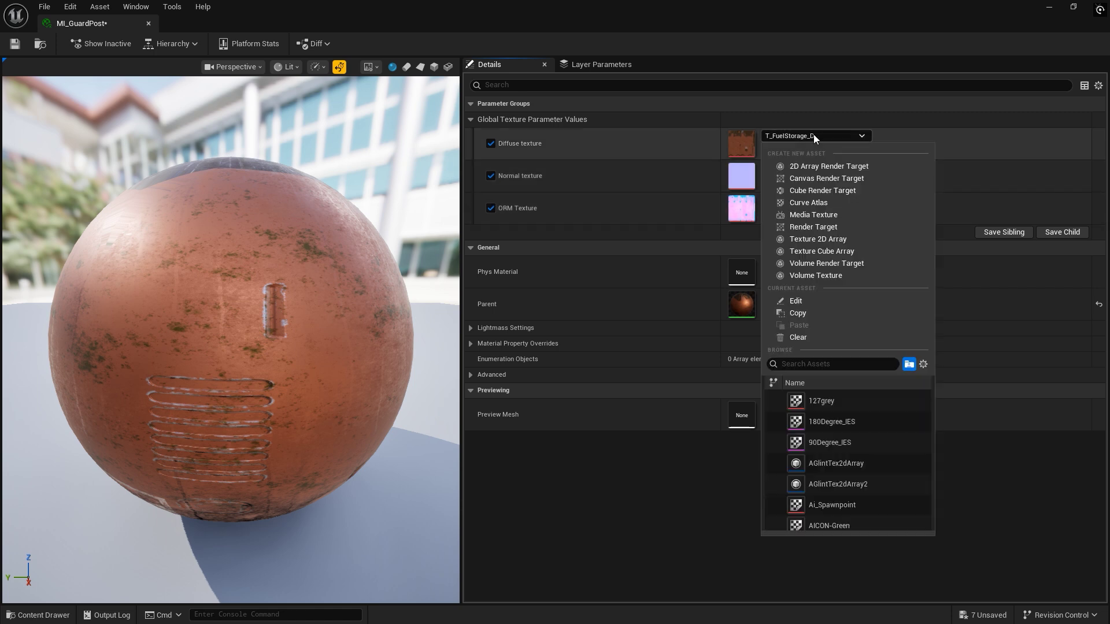
text(T_Guard)
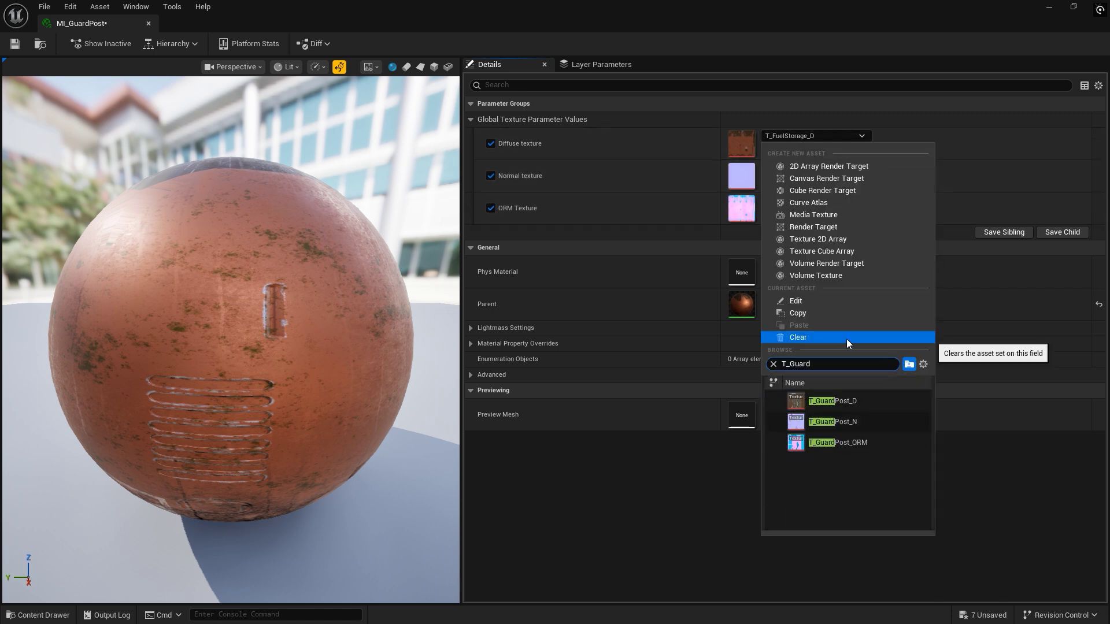
click(814, 401)
click(820, 169)
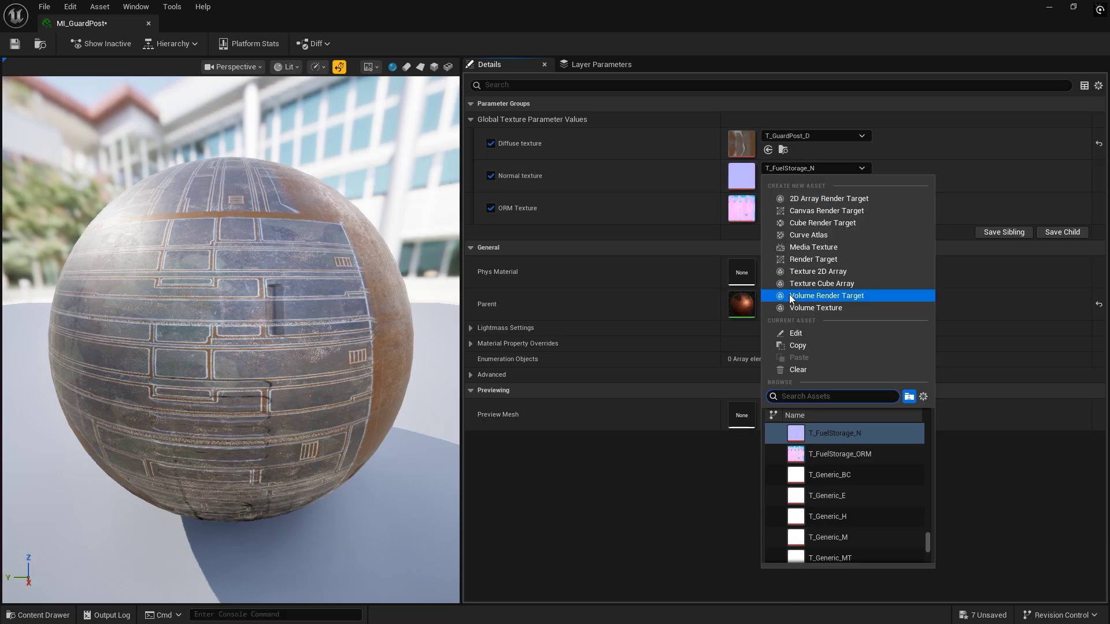
text(T_Gua)
click(833, 453)
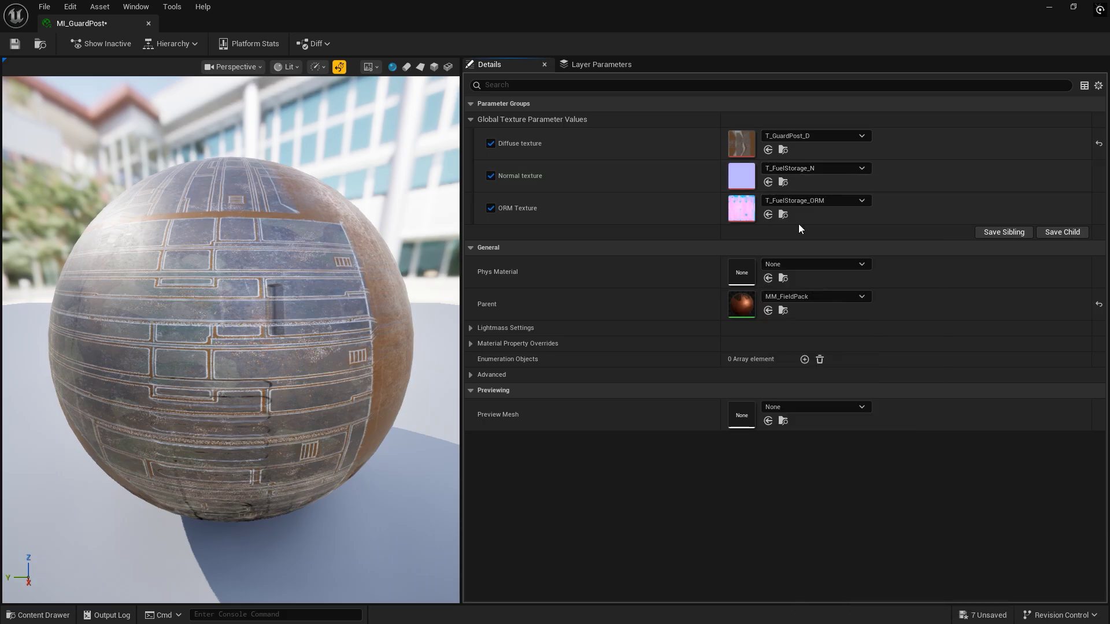
- Set the guard post instance's ORM Texture to T_GuardPost_ORM, and save and close the instance
click(812, 201)
text(T_G)
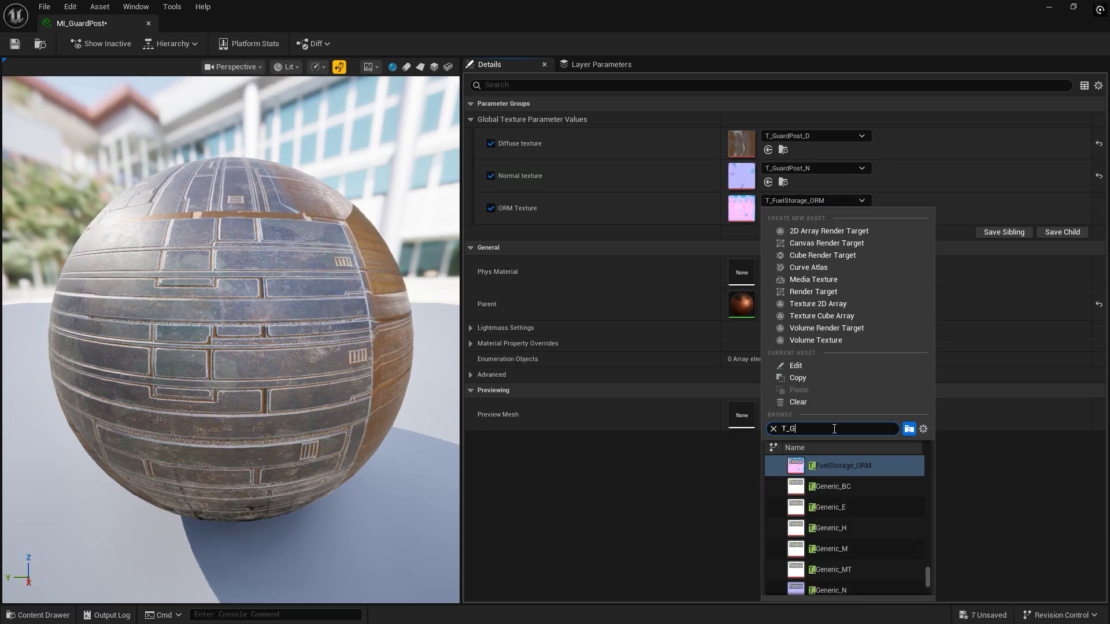
text(uard)
click(837, 509)
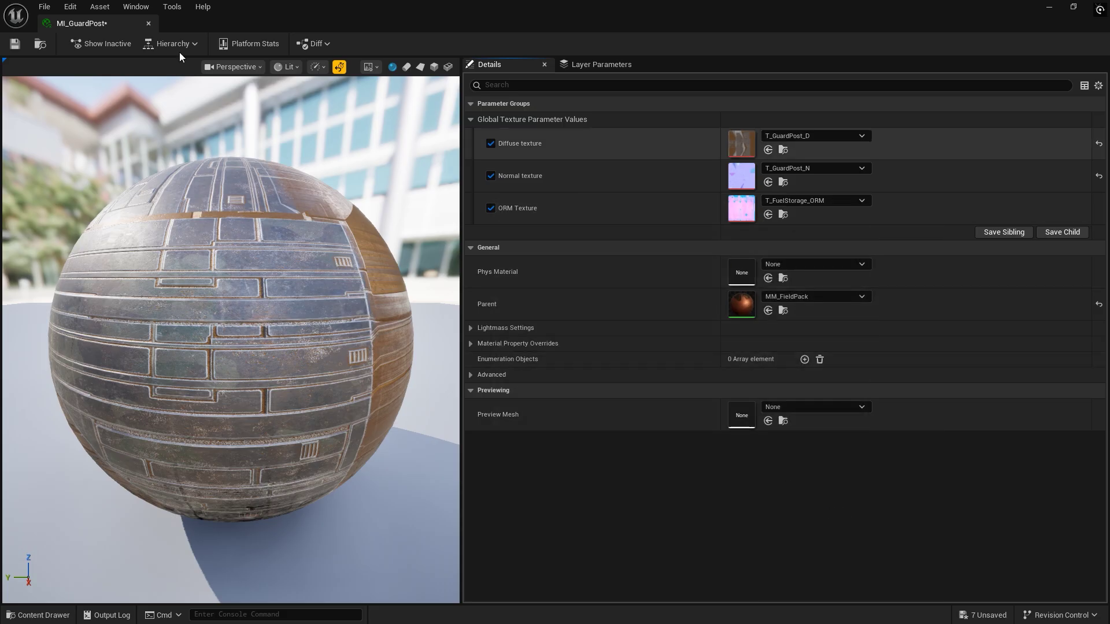
click(148, 24)
- Open the MI_LandingPad material instance and enable its Diffuse texture, Normal texture and ORM Texture overrides
click(38, 615)
click(172, 540)
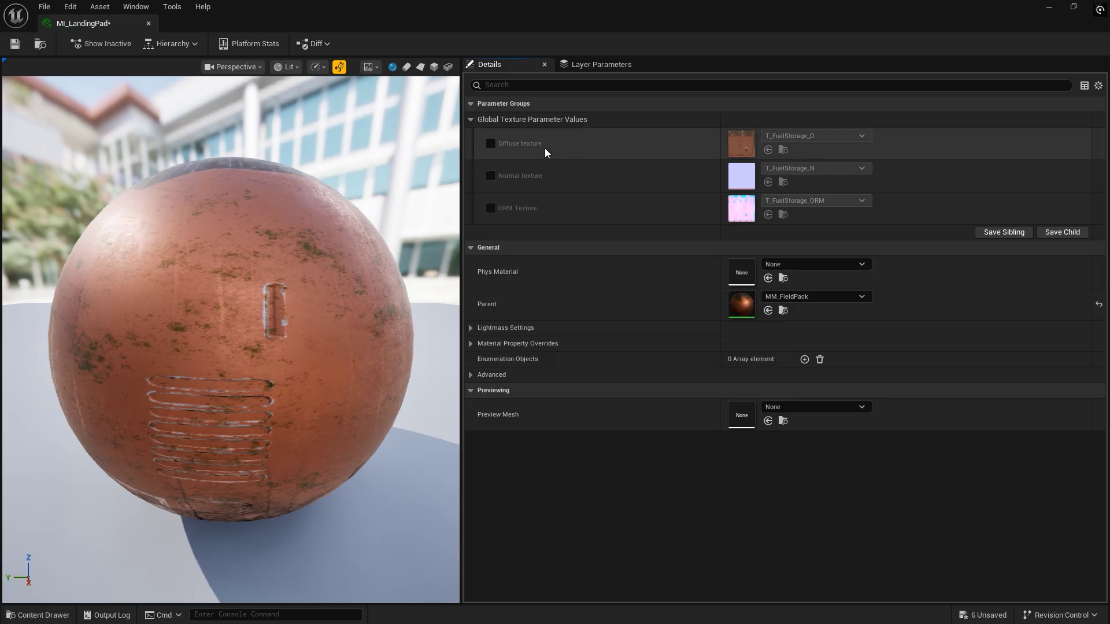
click(491, 143)
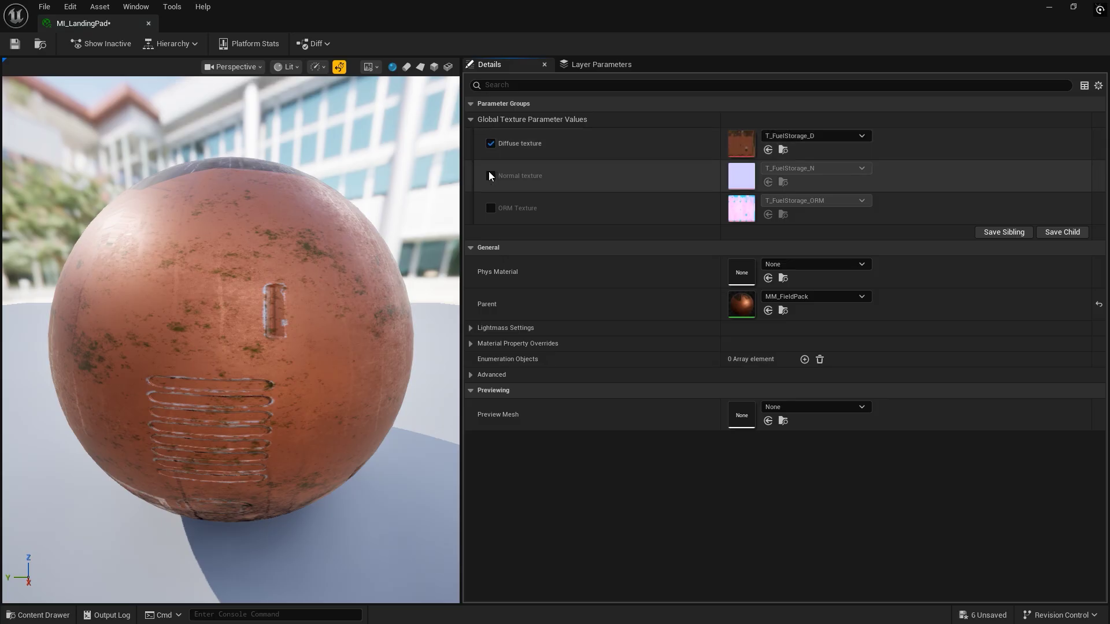
click(491, 176)
click(491, 208)
- Try to assign T_Landingpad_D to the landing pad instance's Diffuse texture by searching for T_Landing
click(841, 140)
text(T_Landing)
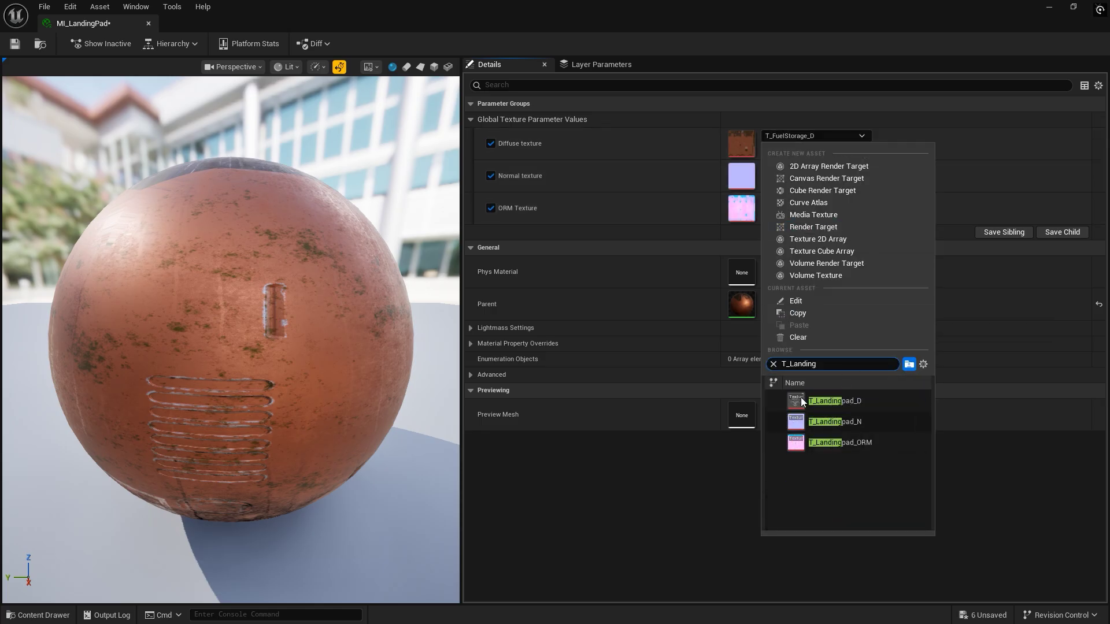
click(800, 399)
- Set the landing pad instance's Diffuse texture to T_Landingpad_D and its Normal texture to T_Landingpad_N
click(810, 136)
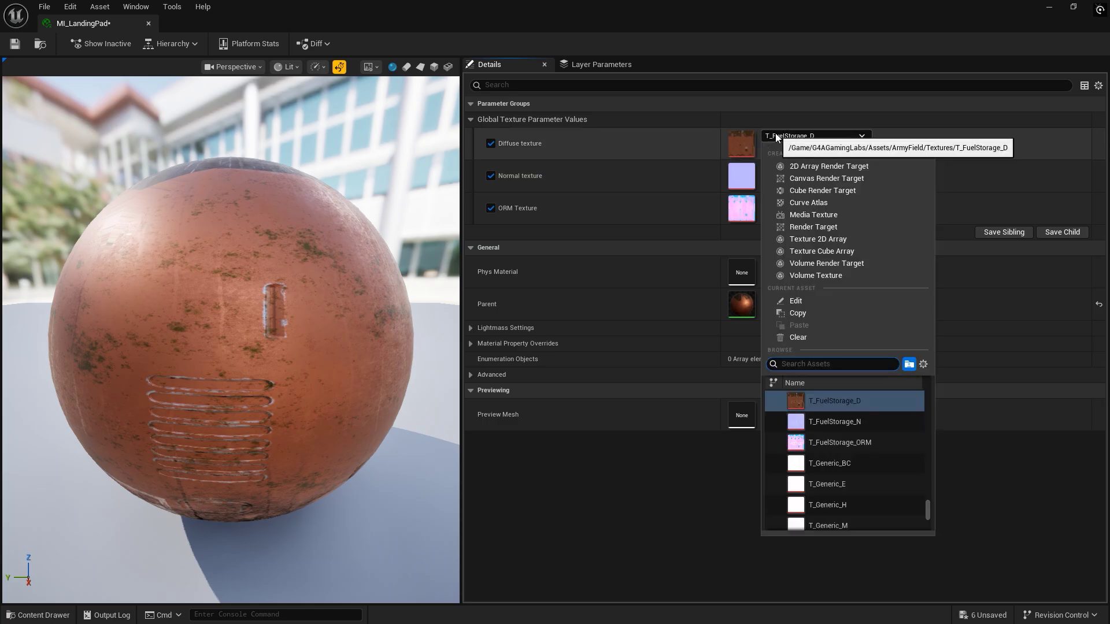
text(Landing)
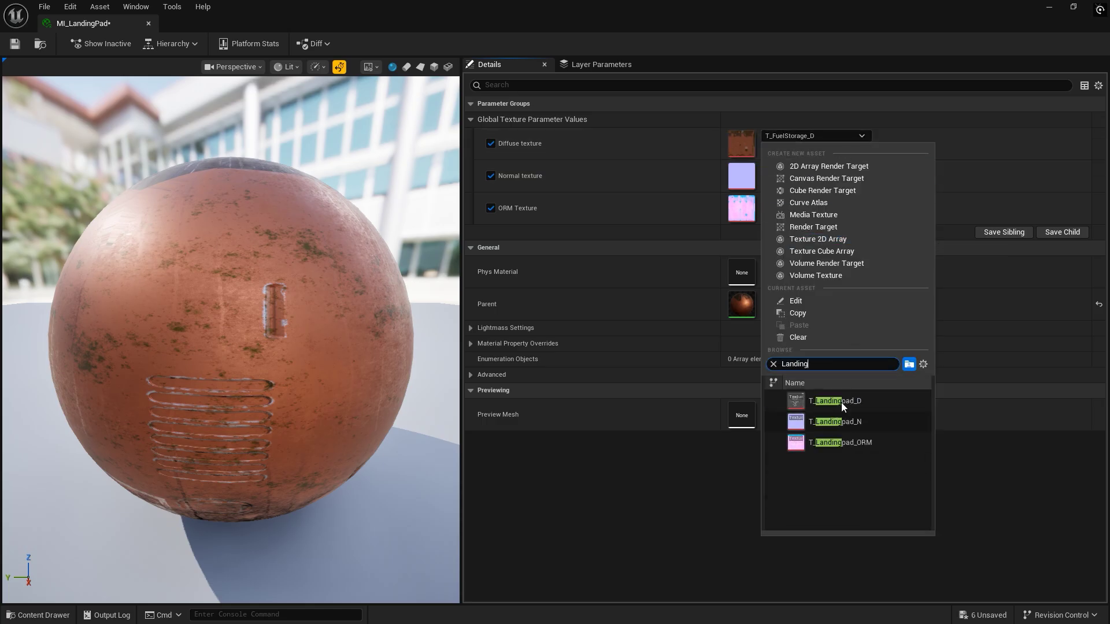
click(841, 401)
click(789, 169)
text(Landing)
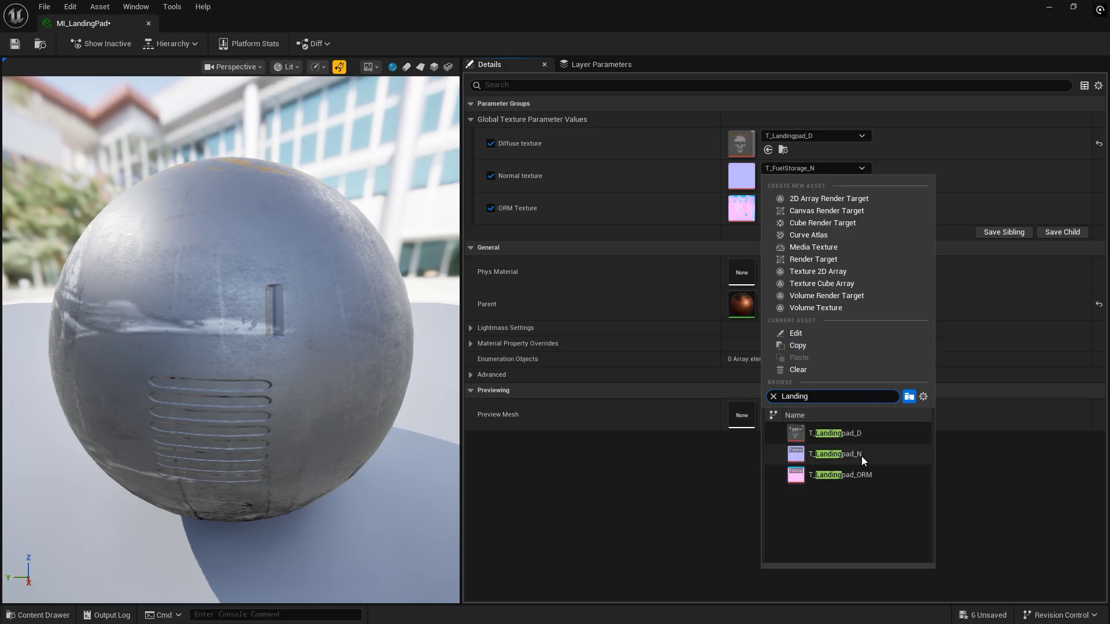
click(862, 456)
- Set the landing pad instance's ORM Texture to T_Landingpad_ORM, and save and close the instance
click(806, 200)
text(Landing)
click(823, 509)
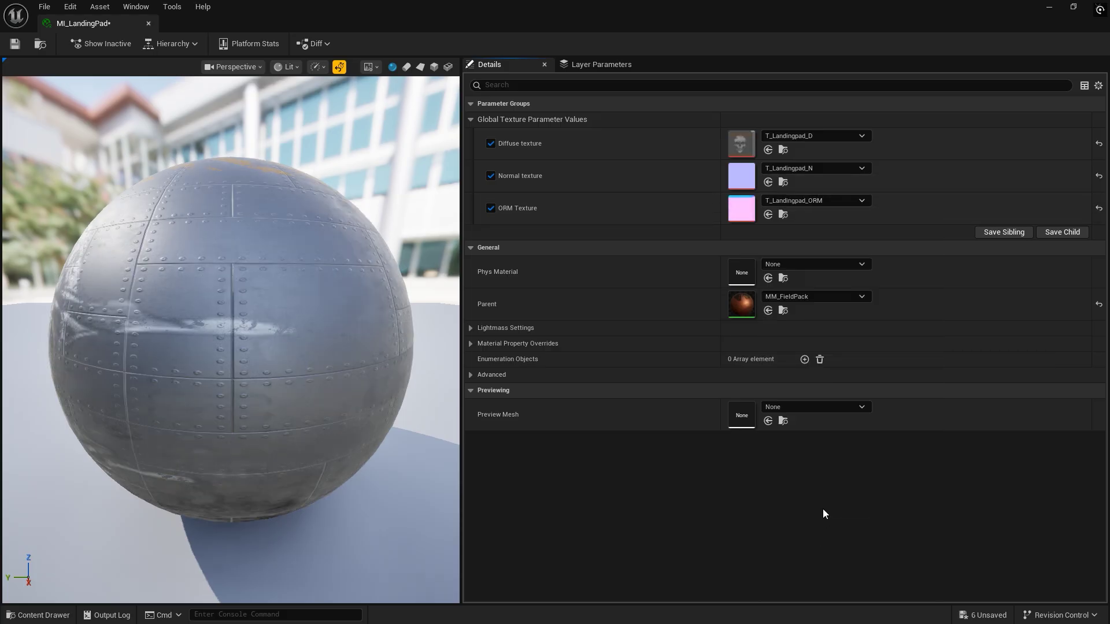
click(22, 44)
click(149, 23)
- Open the MI_Pillar material instance and enable its Diffuse texture, Normal texture and ORM Texture overrides
key(ctrl+space)
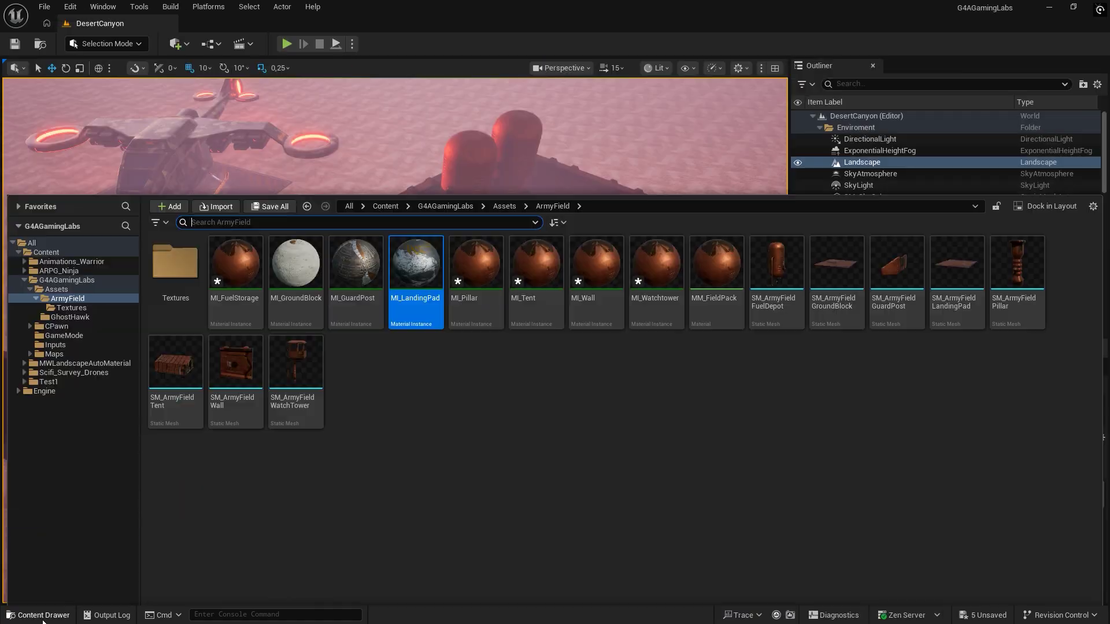
double_click(476, 159)
click(491, 143)
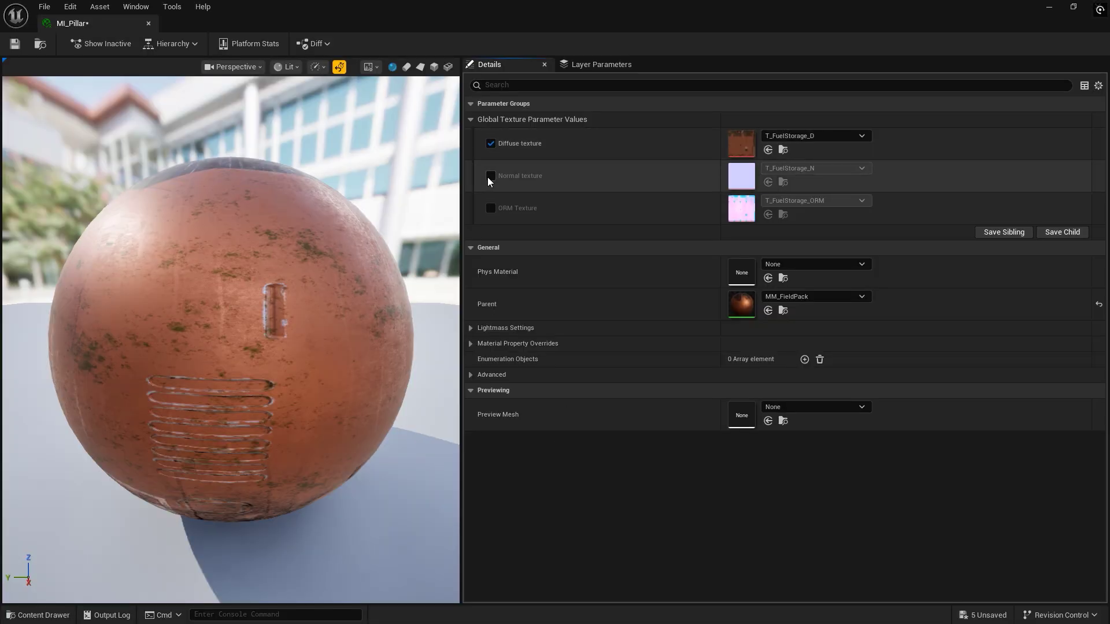
click(491, 176)
click(491, 208)
- Set the pillar instance's ORM Texture to T_Pillar_ORM and its Normal texture to T_Pillar_N
click(780, 199)
text(pilla)
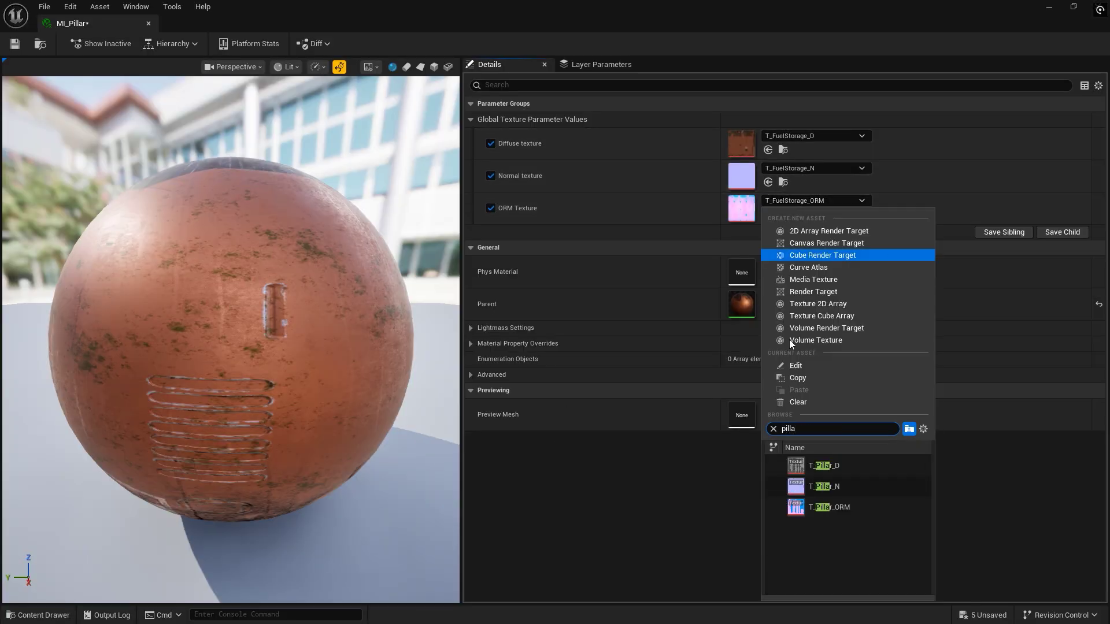
click(834, 506)
click(792, 167)
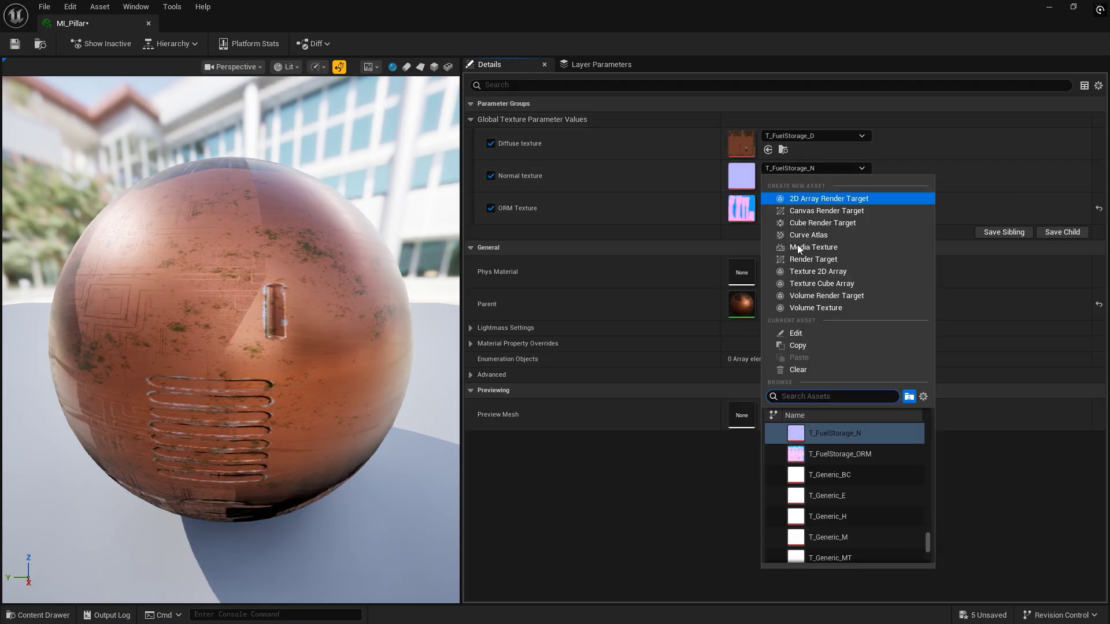
text(pillar)
click(810, 449)
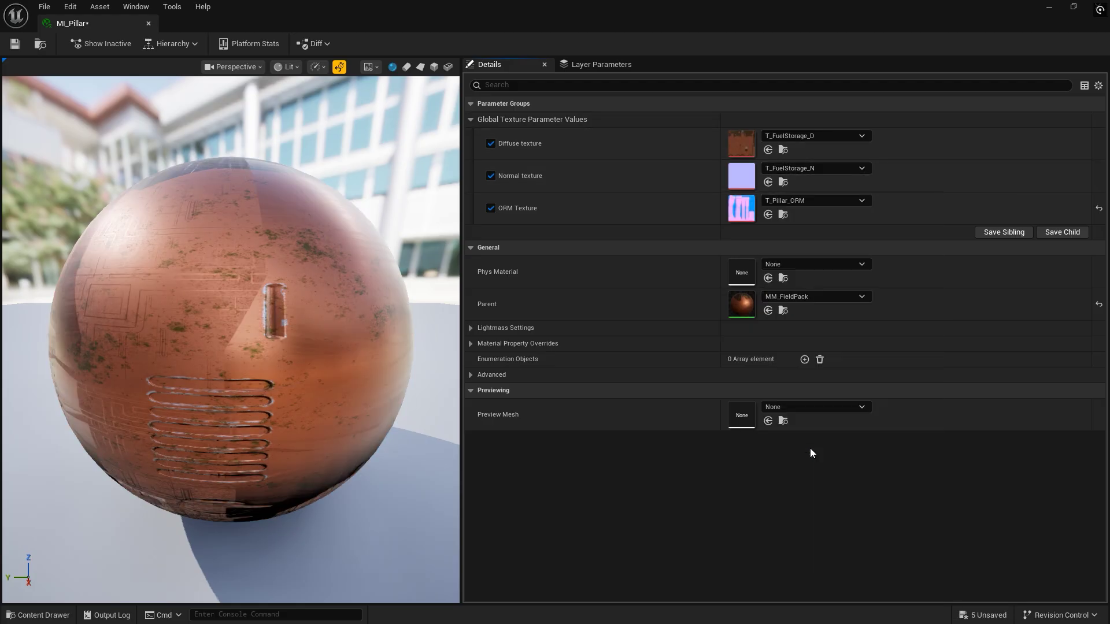
- Set the pillar instance's Diffuse texture to T_Pillar_D, and save and close the instance
click(821, 137)
text(pillar)
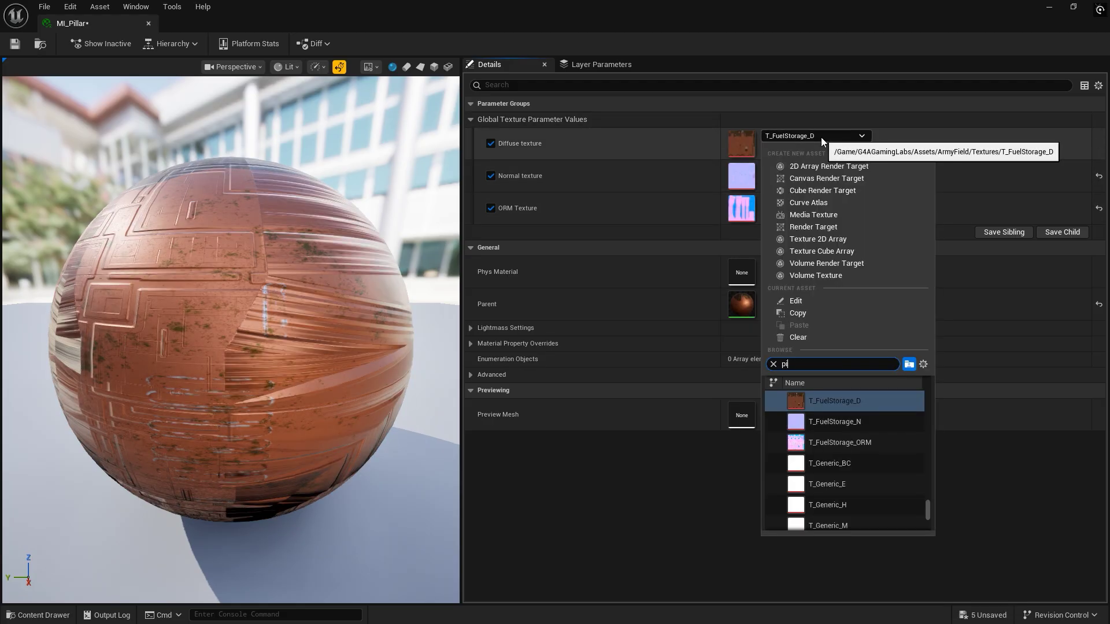
click(824, 401)
click(15, 44)
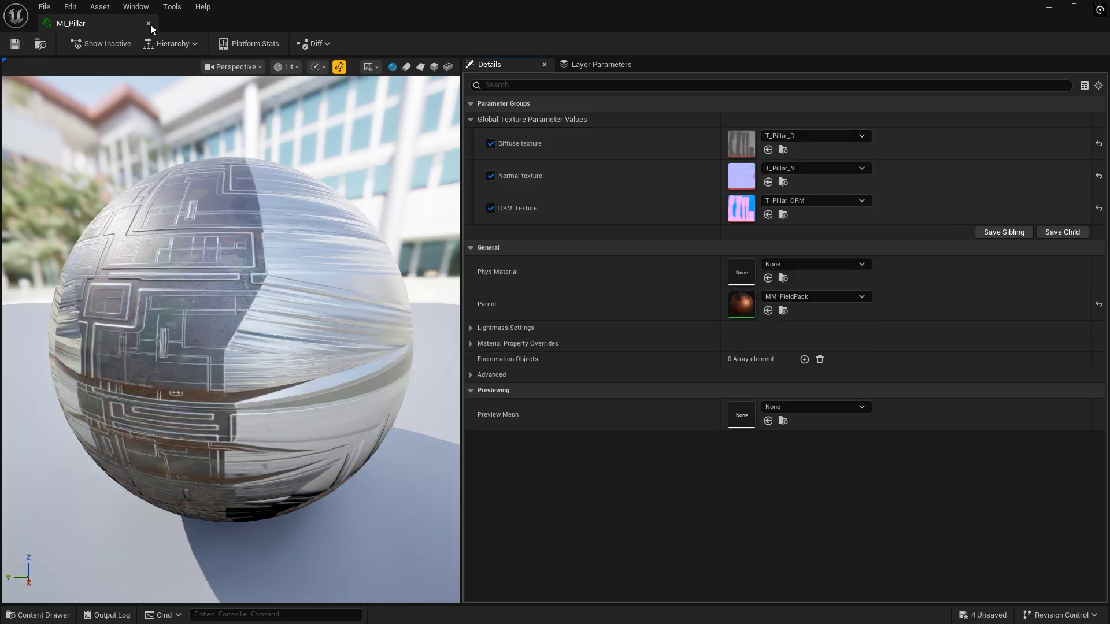
click(149, 23)
- Open the MI_Tent material instance and enable its Diffuse texture, Normal texture and ORM Texture overrides
click(38, 615)
double_click(556, 124)
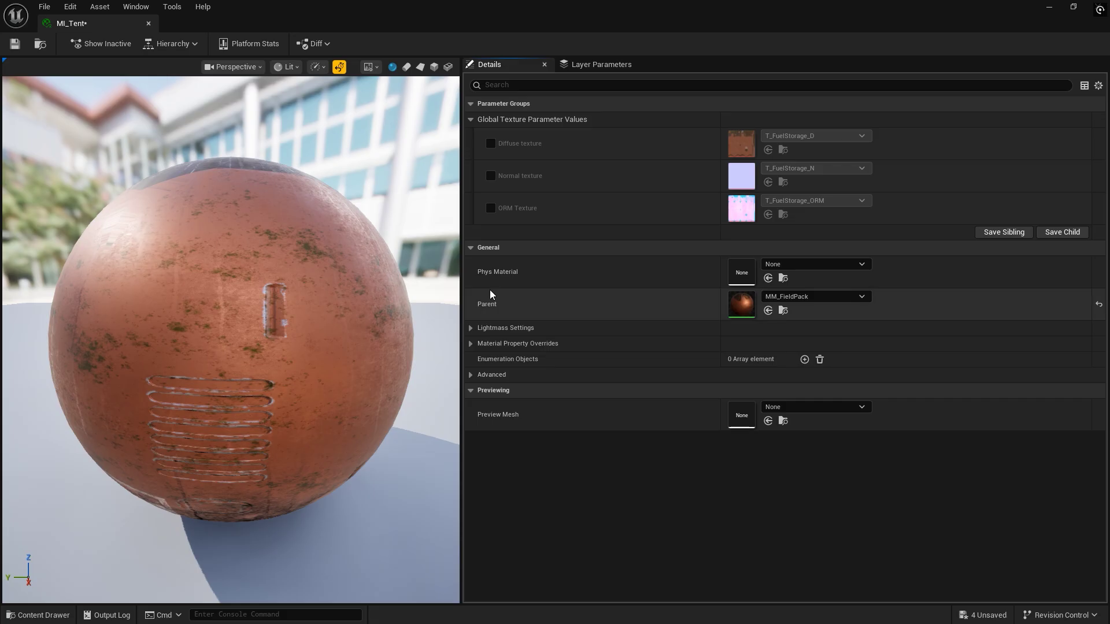
click(490, 143)
click(490, 175)
click(491, 208)
- Set the tent instance's Diffuse texture to T_Tent_D and its Normal texture to T_Tent_N
click(812, 136)
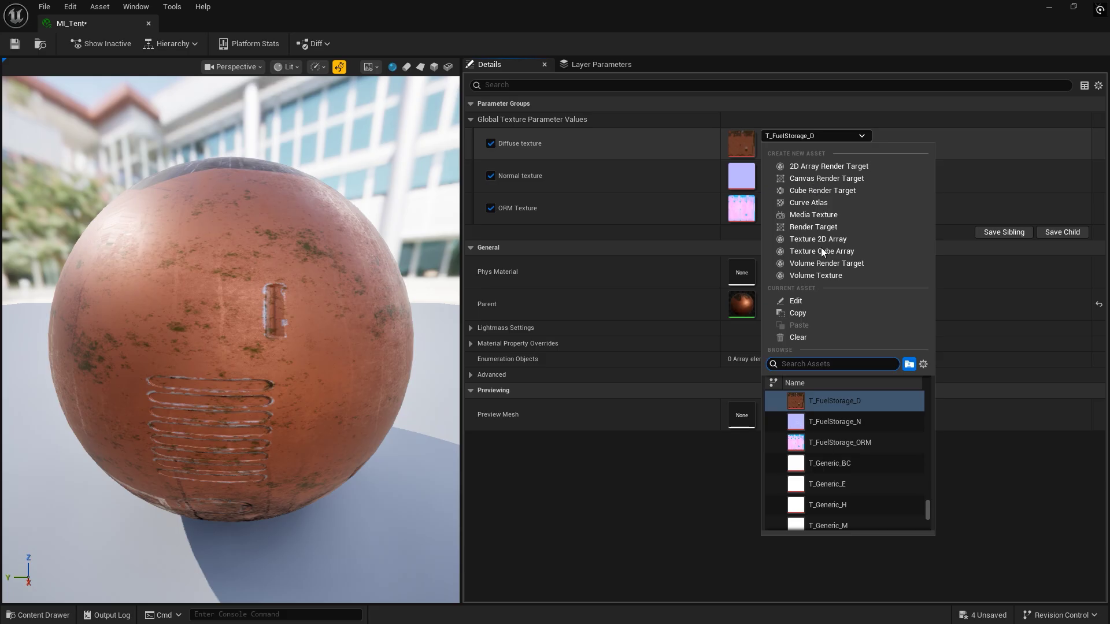
text(Tent)
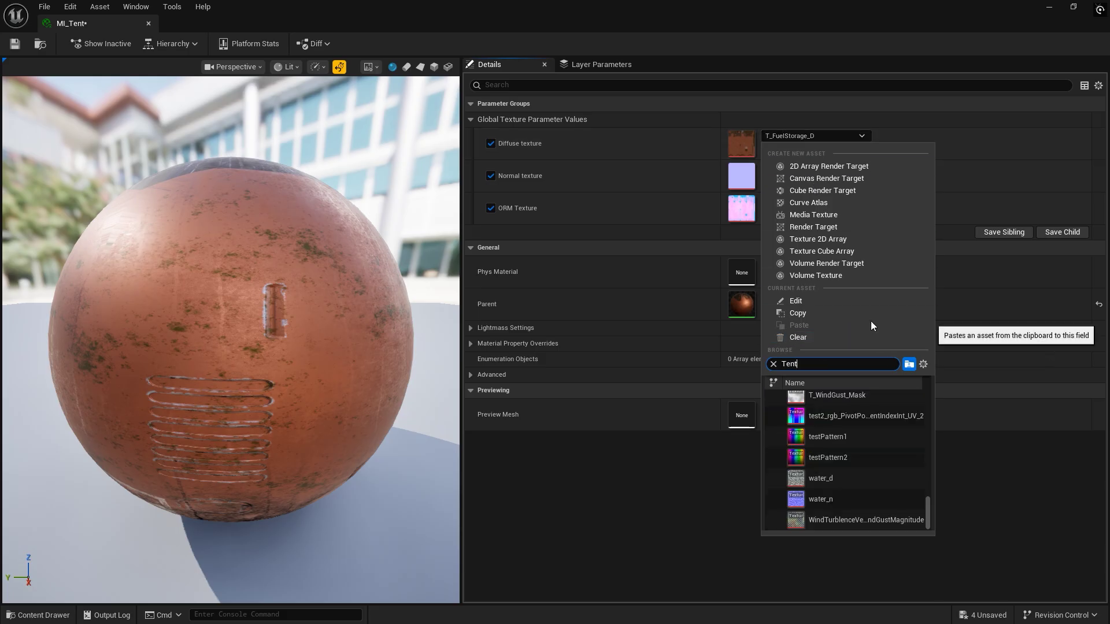
key(Home)
text(T_)
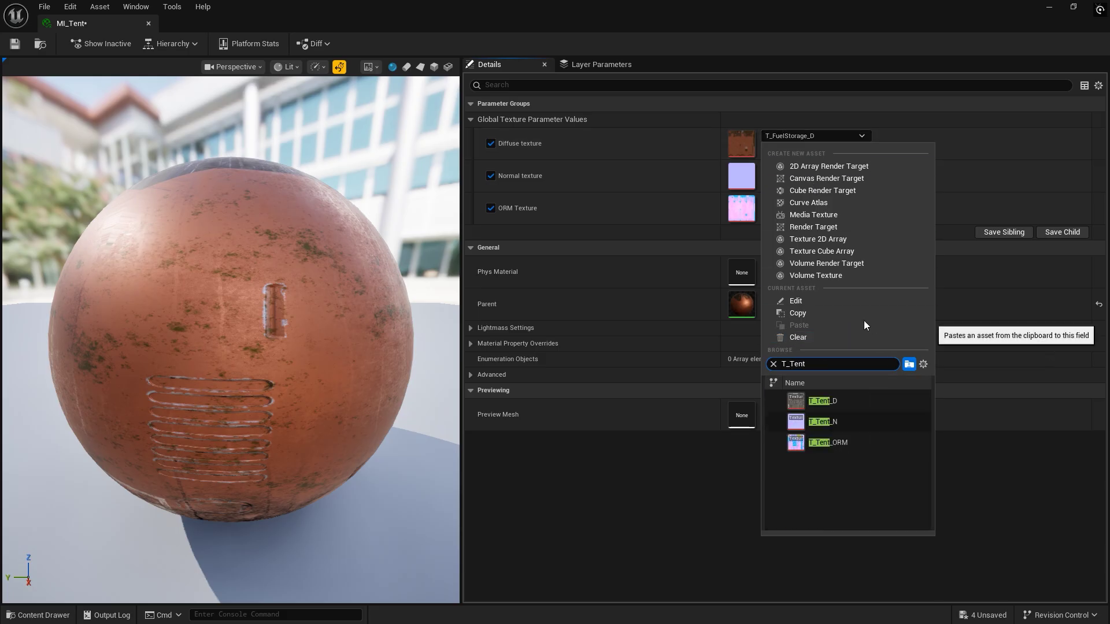
click(824, 401)
click(810, 168)
text(T_Tent)
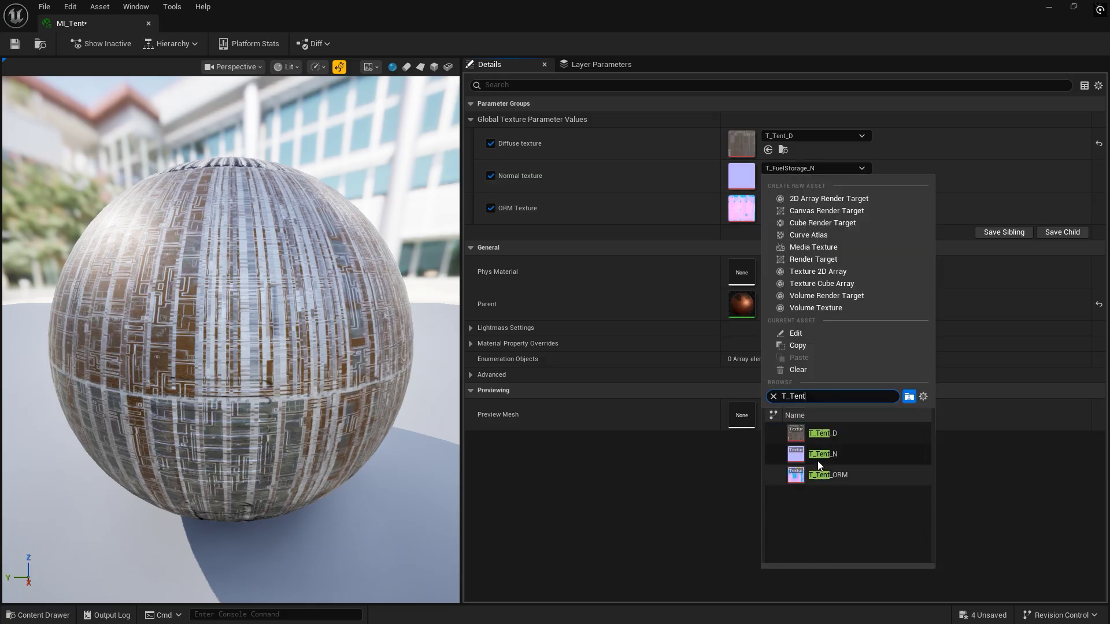
click(817, 458)
- Set the tent instance's ORM Texture to T_Tent_ORM, and save and close the instance
click(823, 203)
text(T)
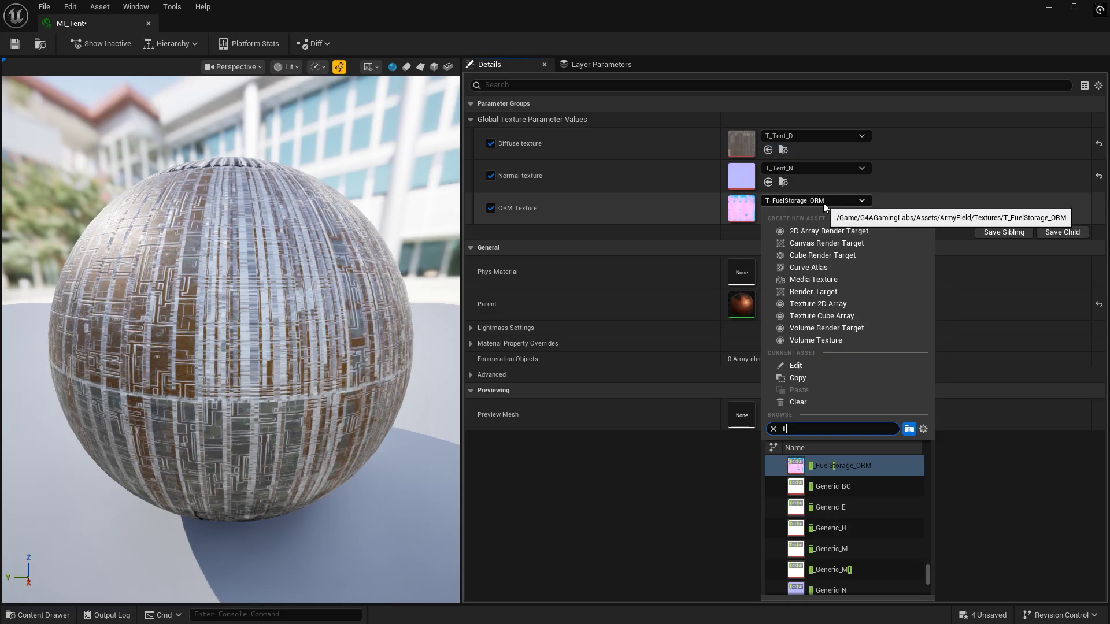
text(_Tent)
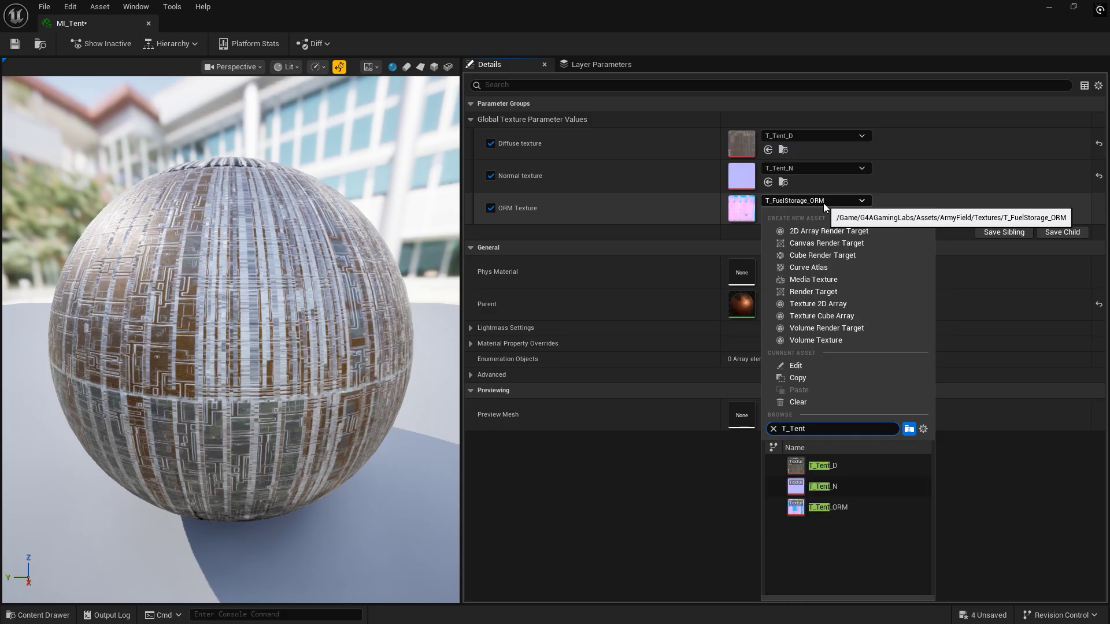
click(827, 507)
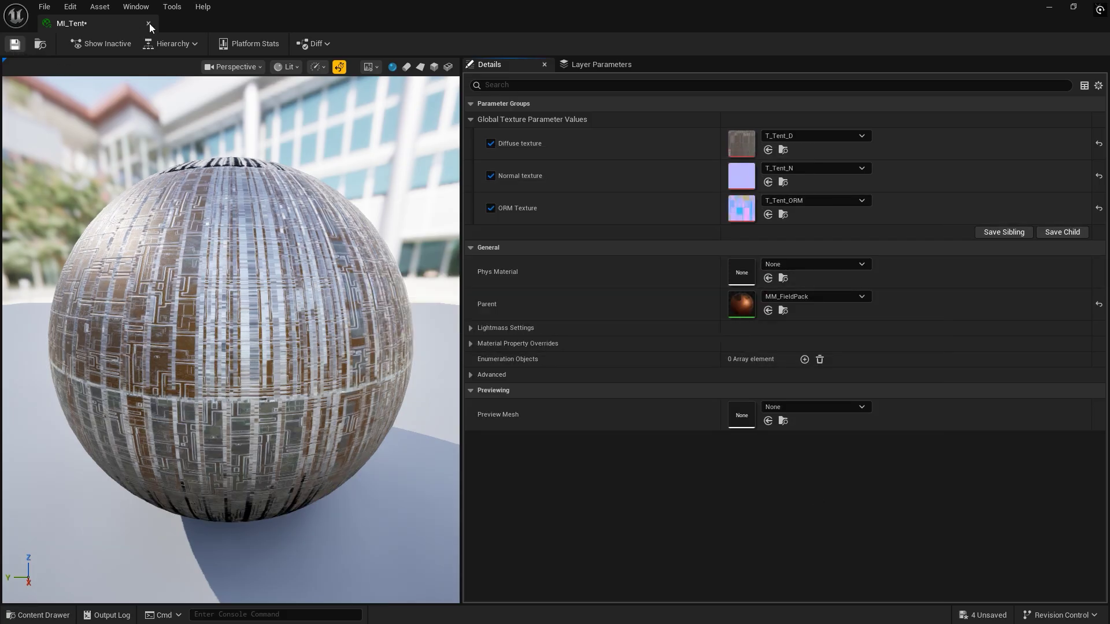
click(148, 23)
- Open the MI_Wall material instance and enable its Diffuse texture, Normal texture and ORM Texture overrides
click(37, 614)
double_click(587, 137)
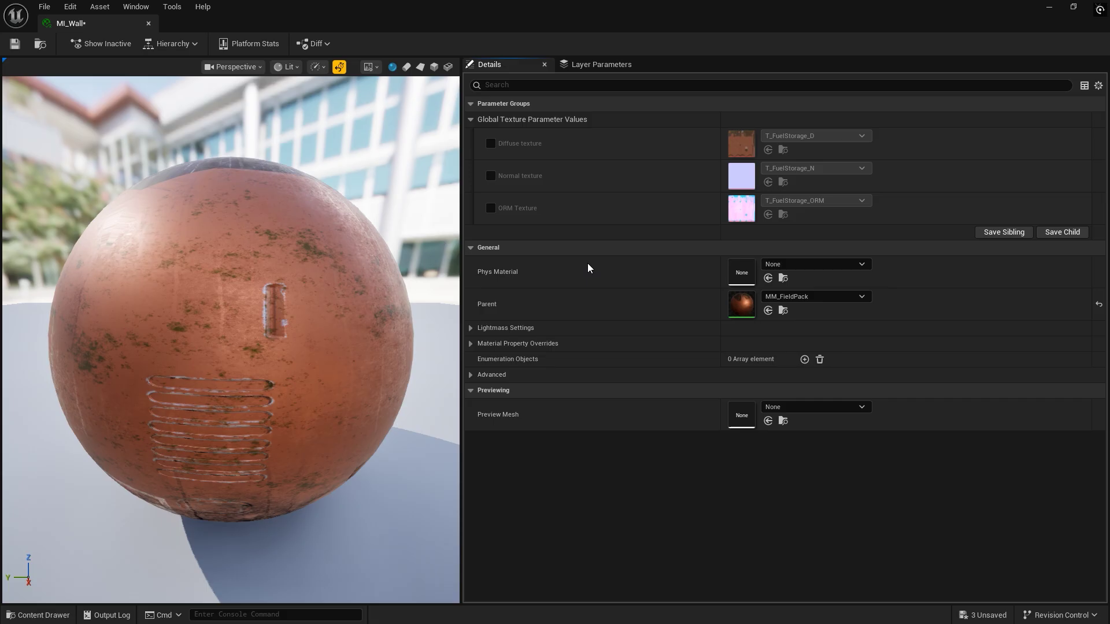
click(491, 144)
click(491, 176)
click(490, 209)
- Set the wall instance's Diffuse texture to T_Wall_D and its Normal texture to T_Wall_N
click(786, 136)
text(T_)
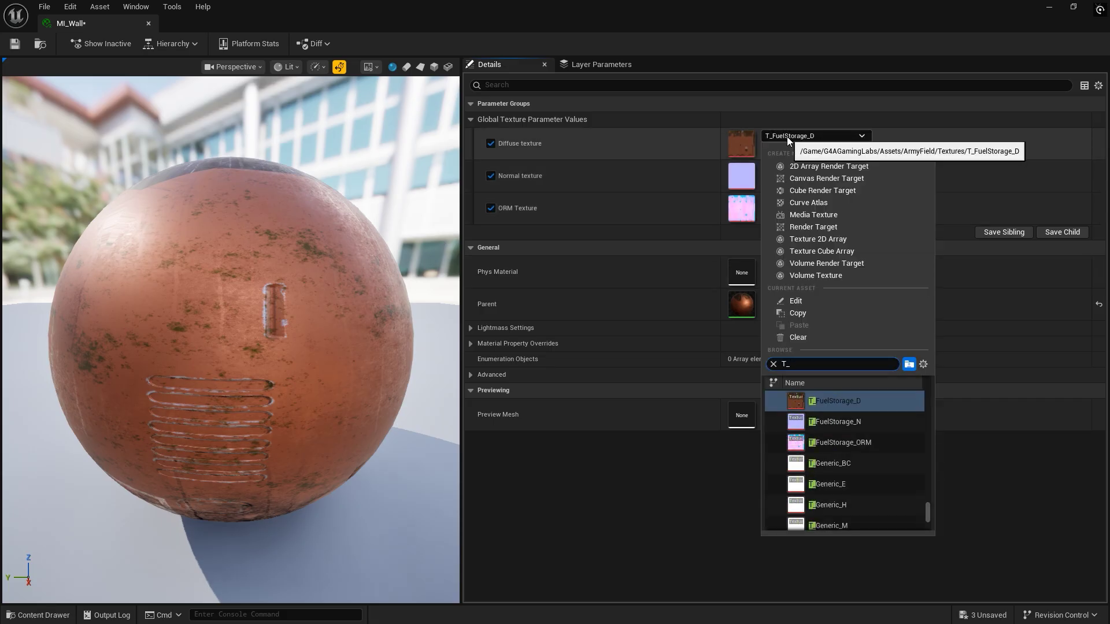
text(Wall)
key(Return)
click(802, 169)
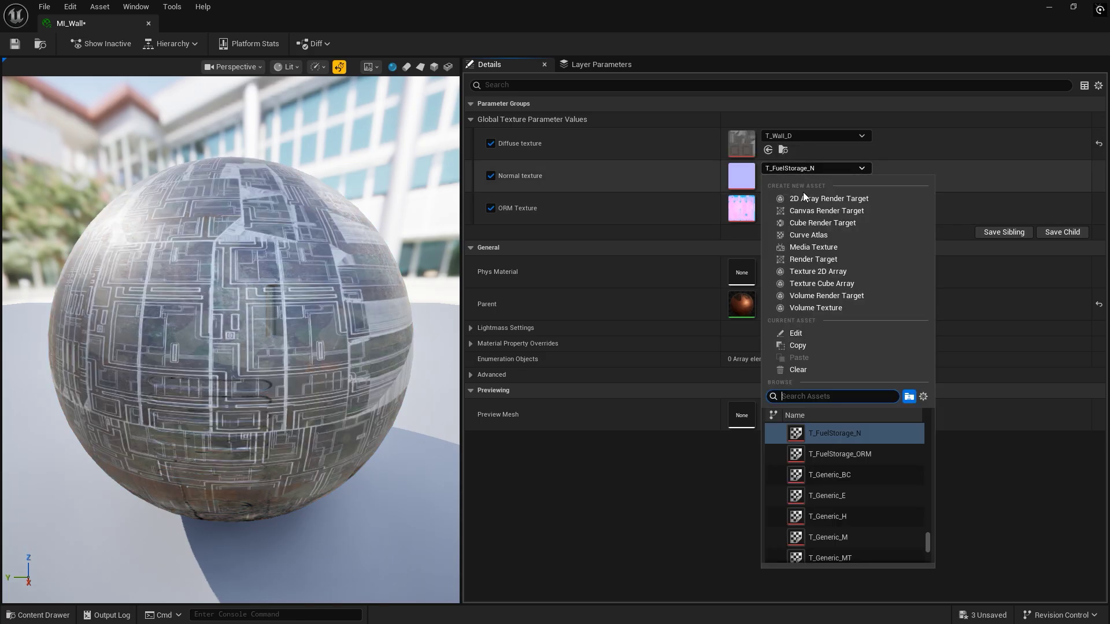
text(T_Wall)
click(831, 455)
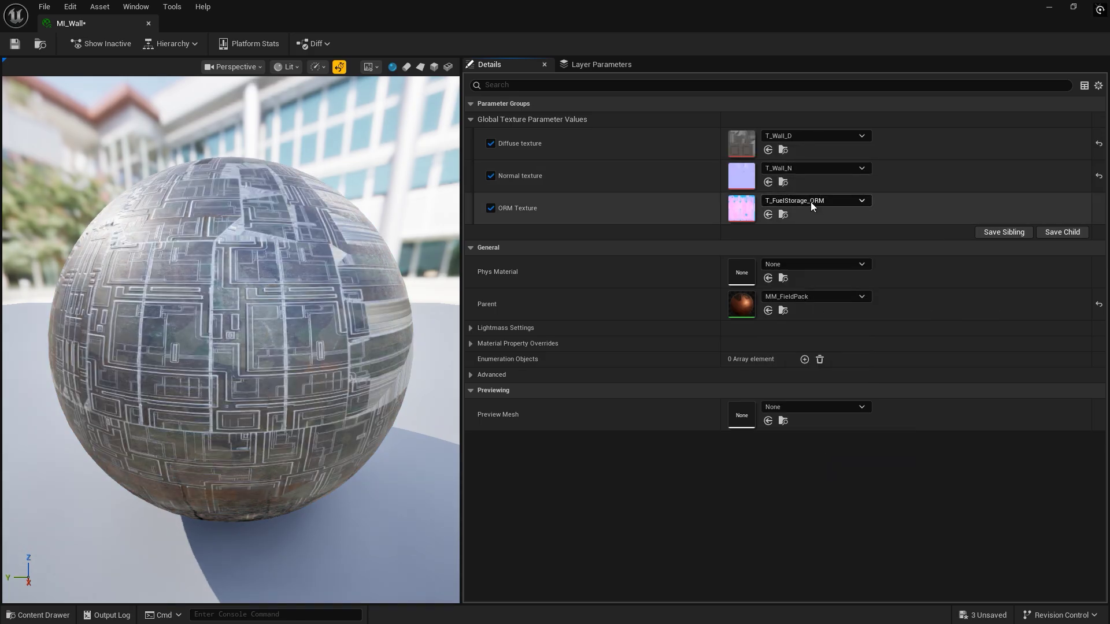
- Set the wall instance's ORM Texture to T_Wall_ORM, and save and close the instance
click(810, 202)
text(wall)
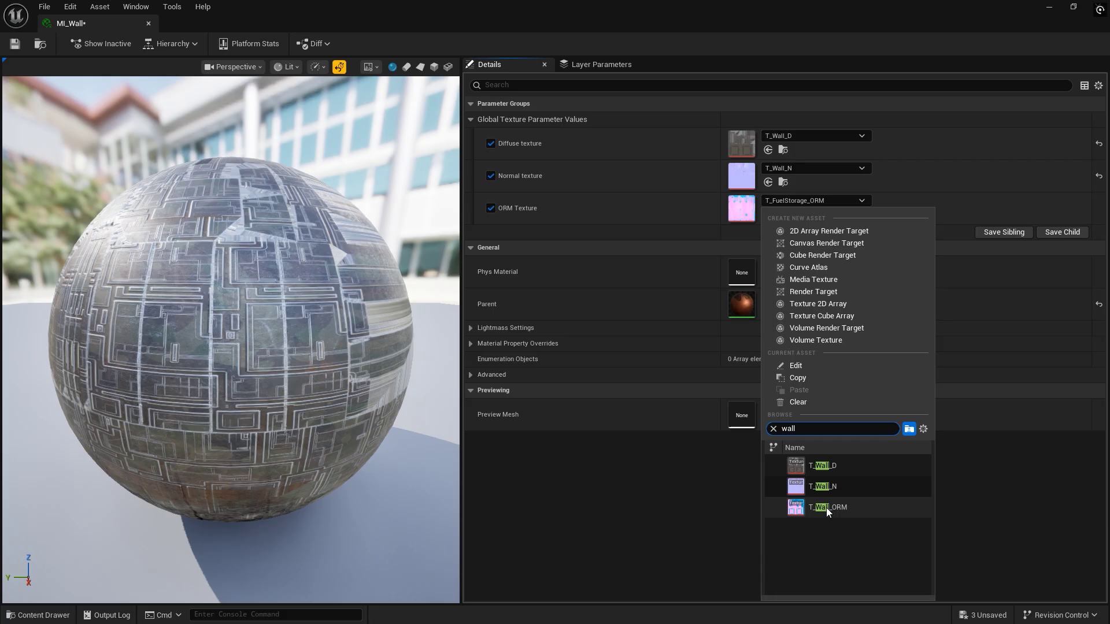
click(827, 508)
click(40, 43)
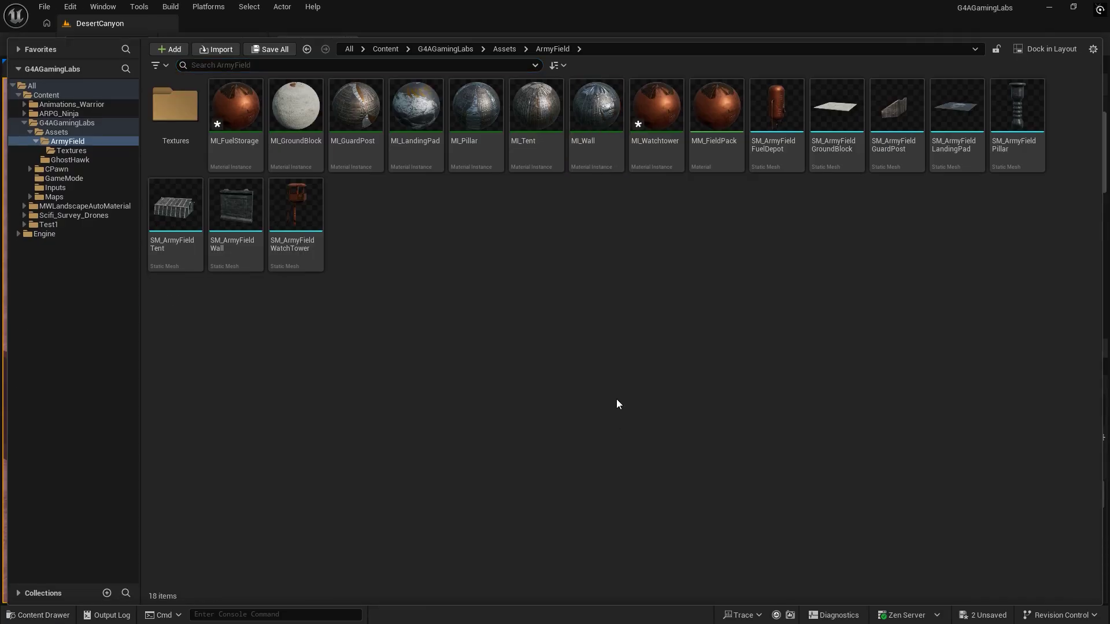
- Open the MI_Watchtower material instance and enable its Diffuse texture, Normal texture and ORM Texture overrides
double_click(663, 143)
click(491, 144)
click(491, 176)
click(491, 208)
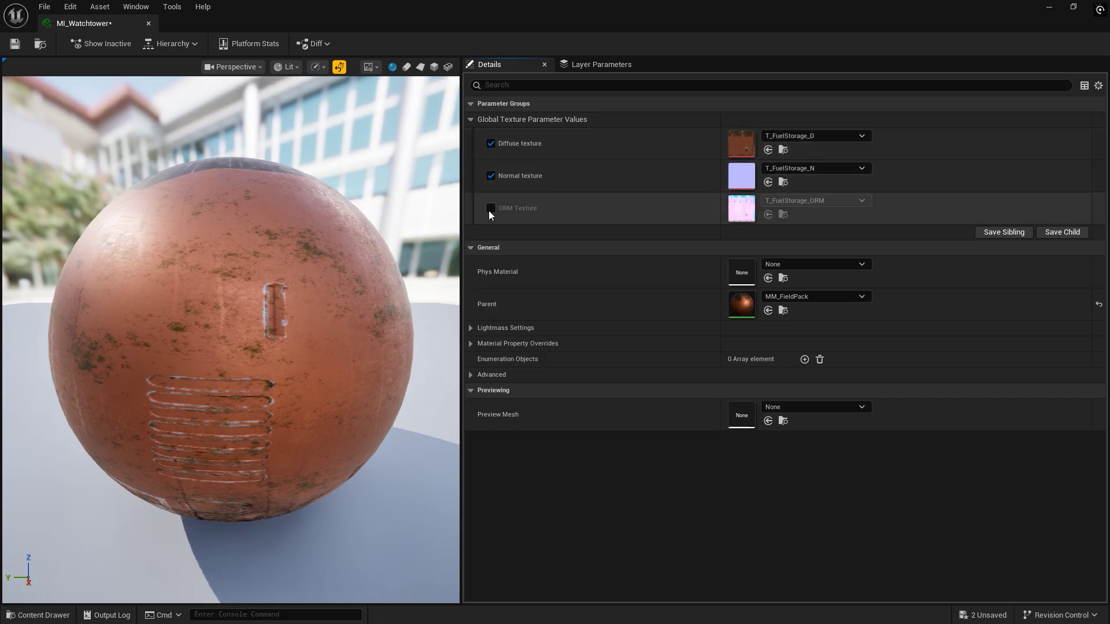
- Set the watchtower instance's Diffuse texture to T_Watchtower_D and its Normal texture to T_Watchtower_N
click(806, 136)
text(watchtower)
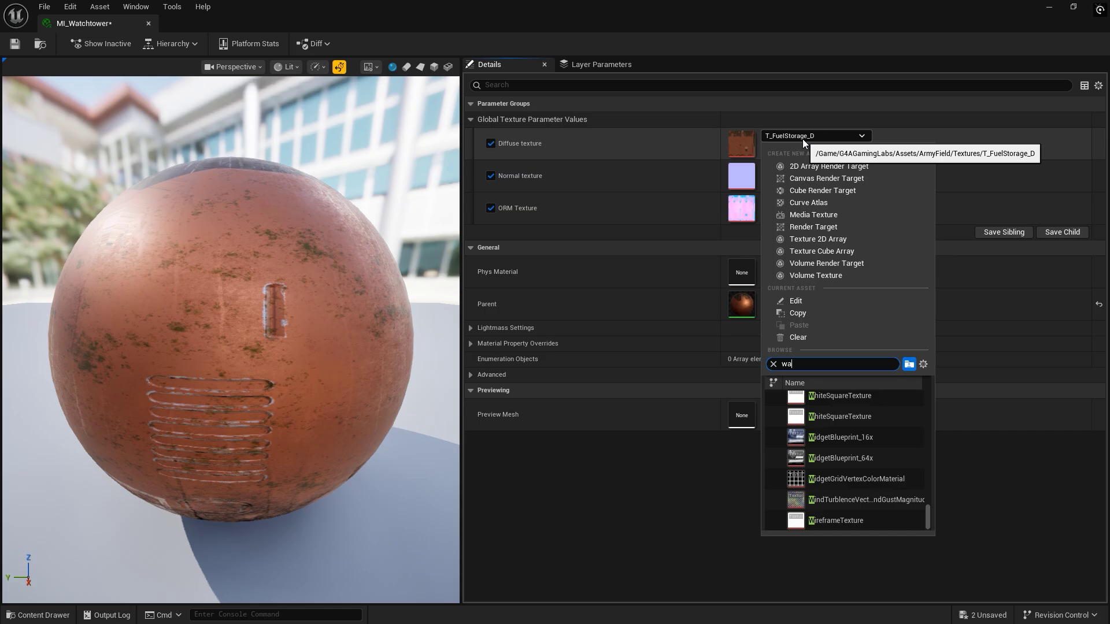
click(833, 400)
click(792, 173)
text(watchtower)
click(838, 454)
- Set the watchtower instance's ORM Texture to T_Watchtower_ORM, and save and close the instance
click(798, 198)
text(t_watch)
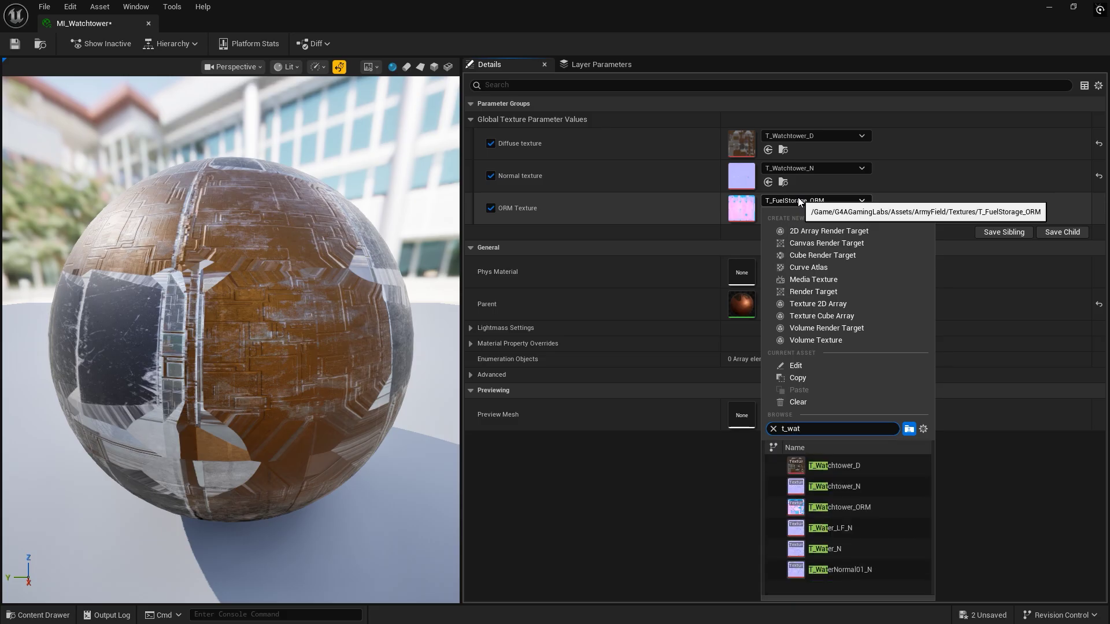
click(847, 512)
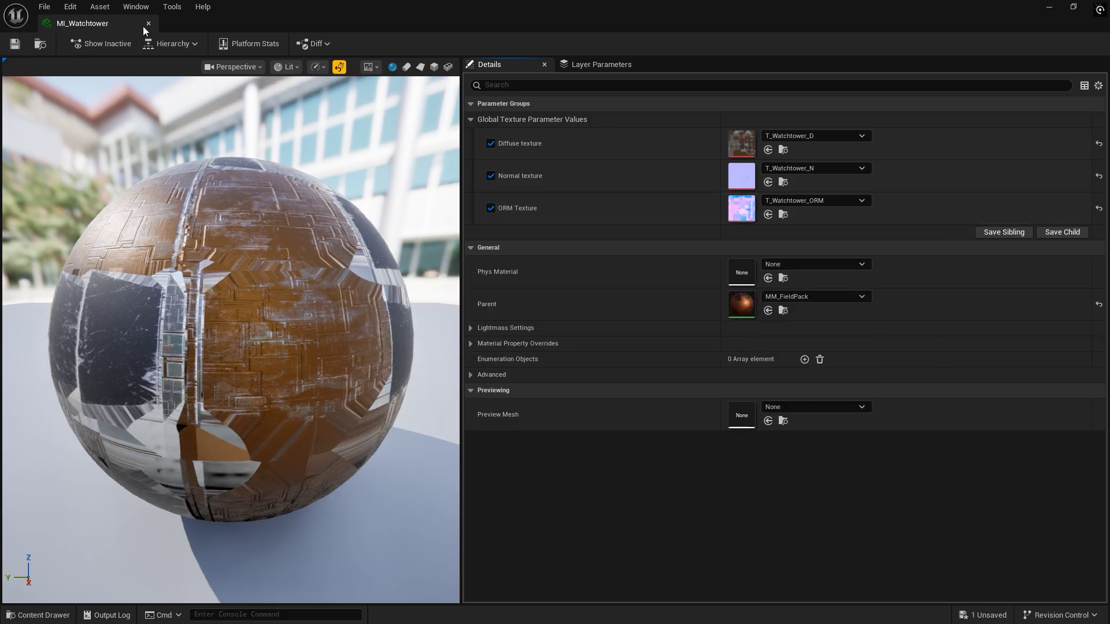
click(147, 23)
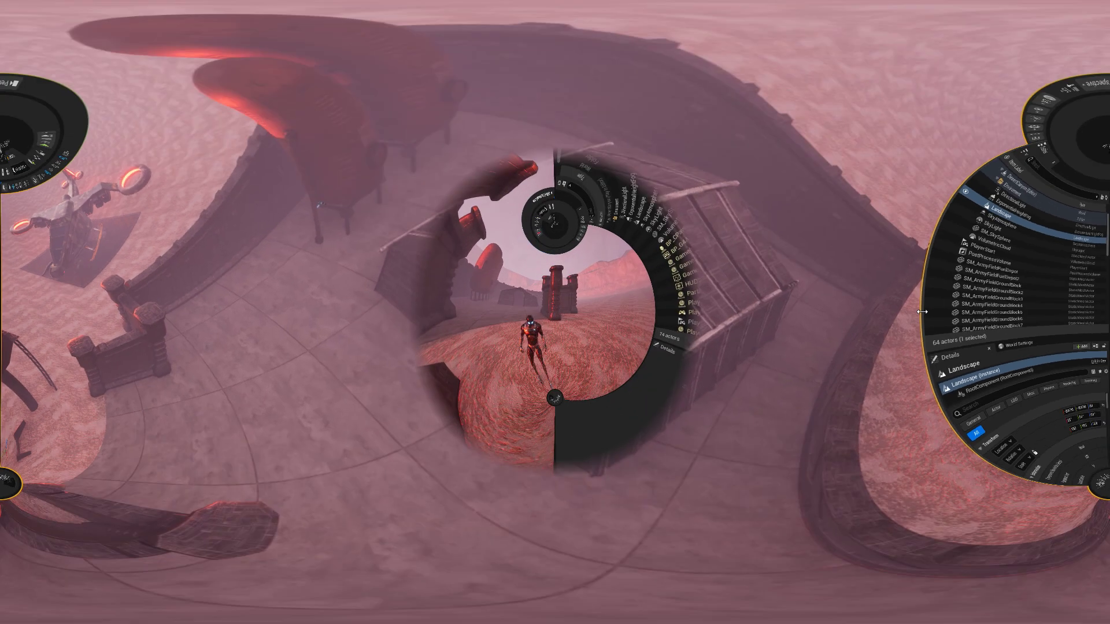
- Play the DesertCanyon level and move the character around outside the base to examine the textured watchtower, pillars, outer walls and landing pad
key(a)
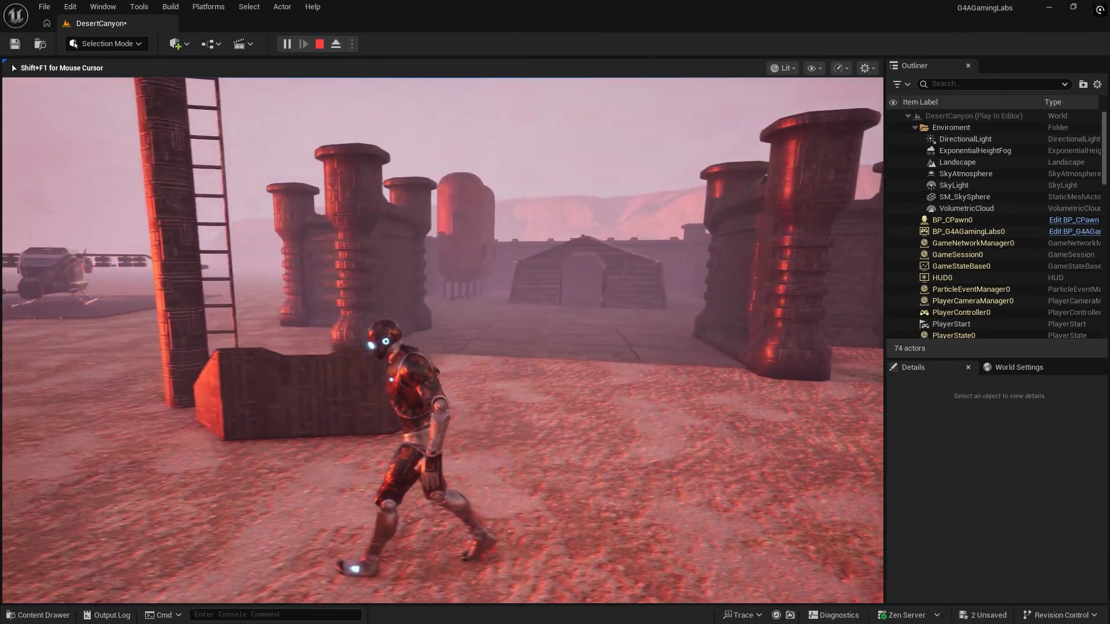
key(a)
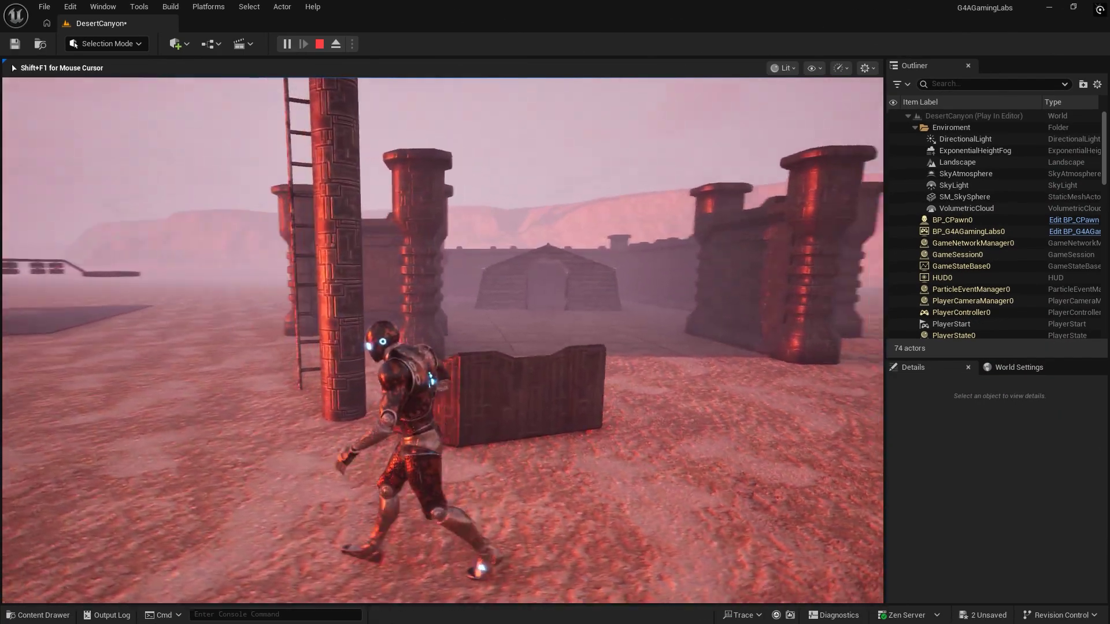
key(a)
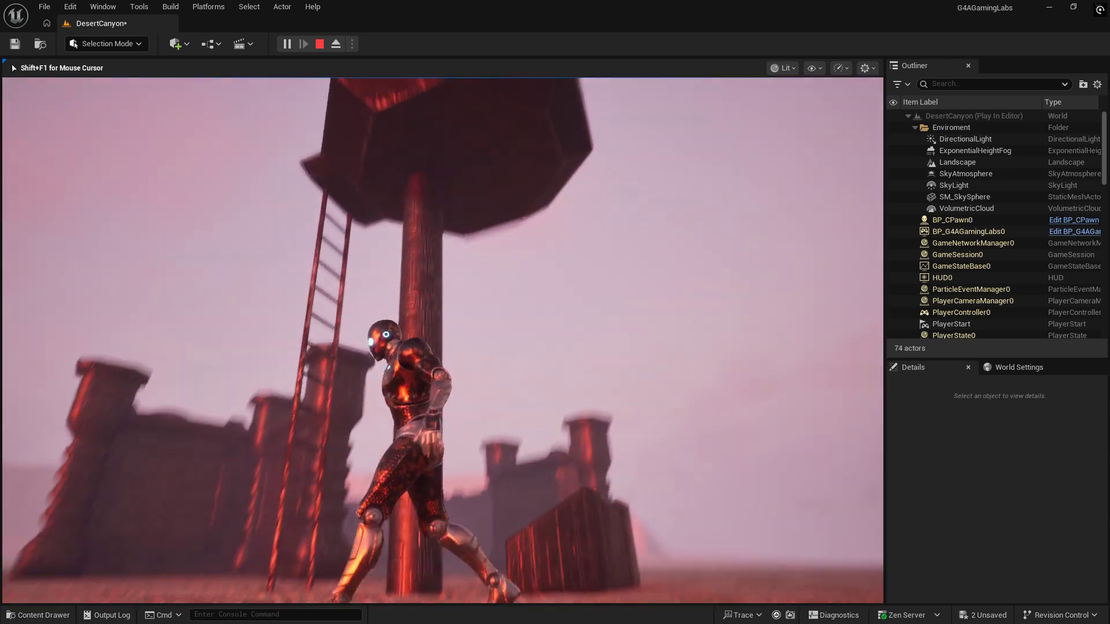
key(a)
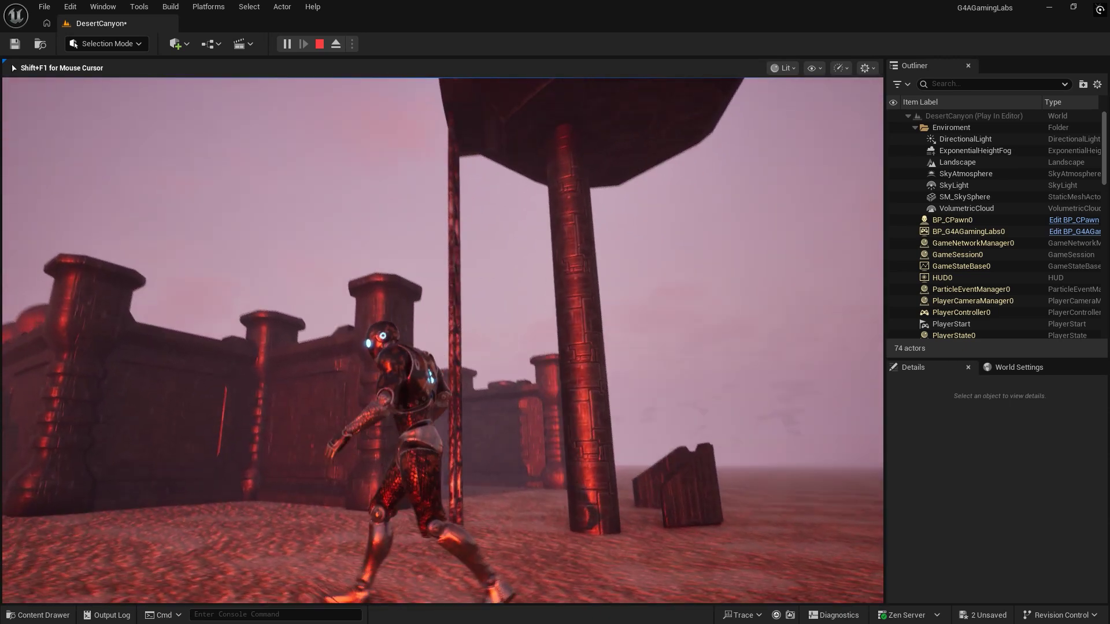
key(a)
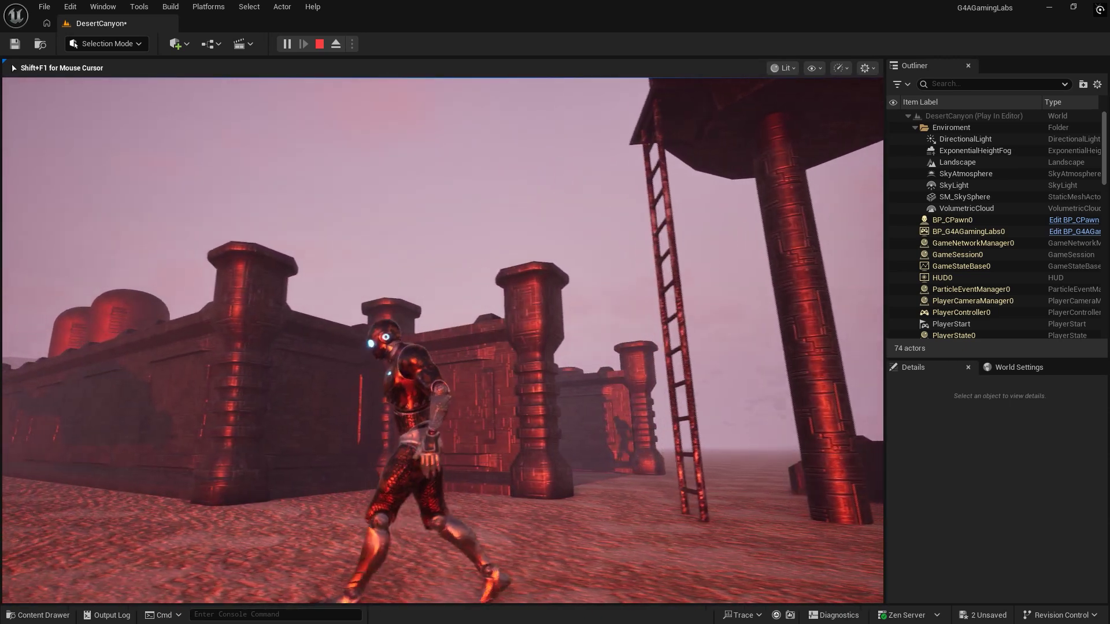
key(w)
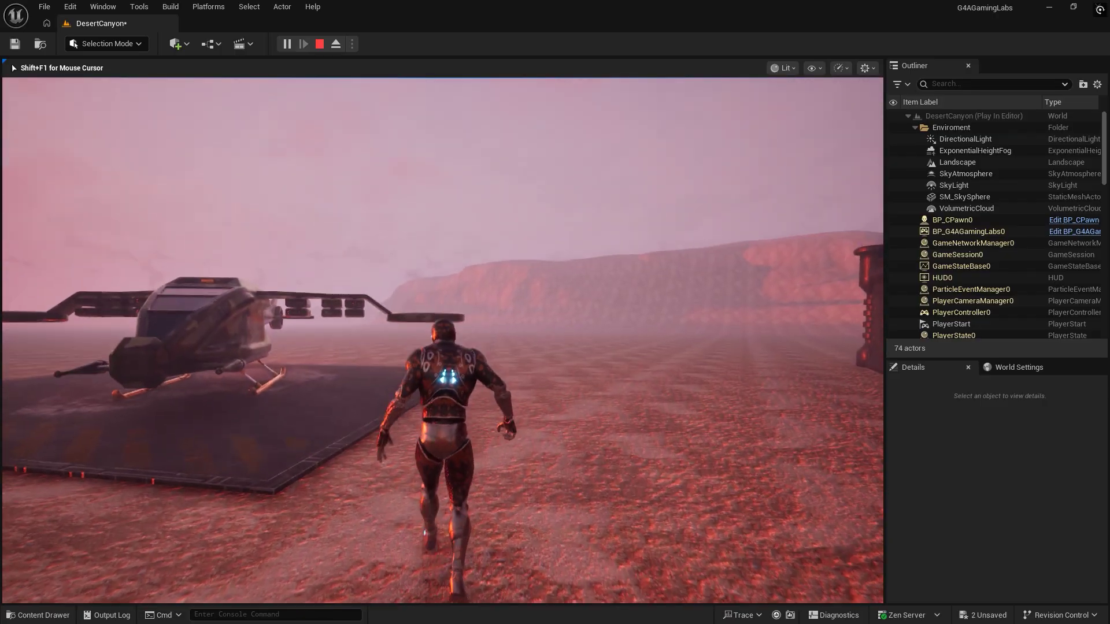
key(w)
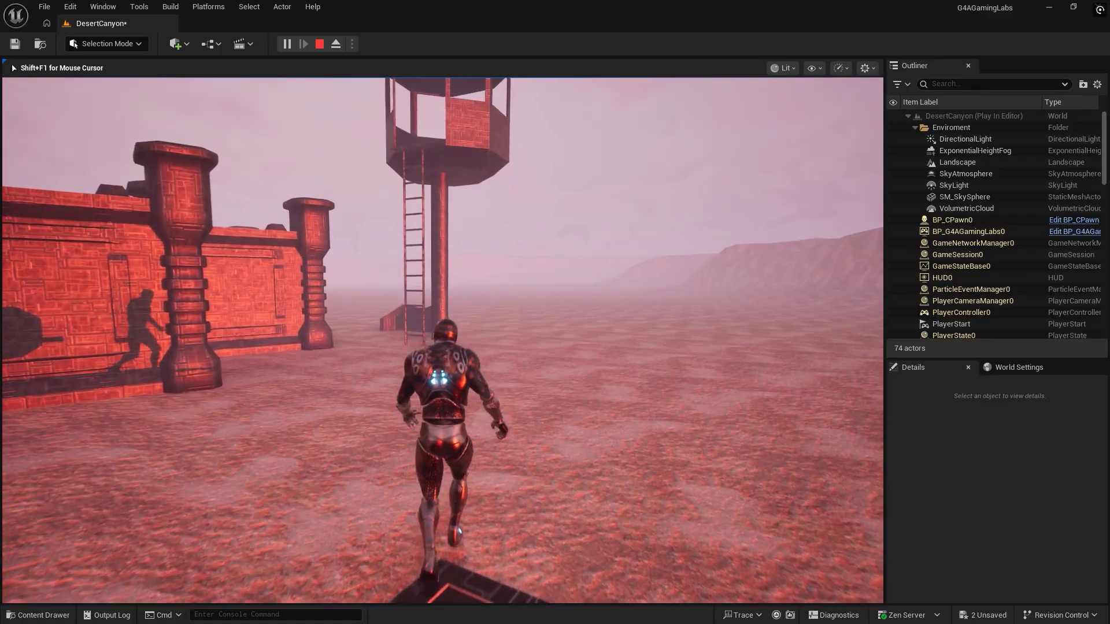
key(w)
key(w)
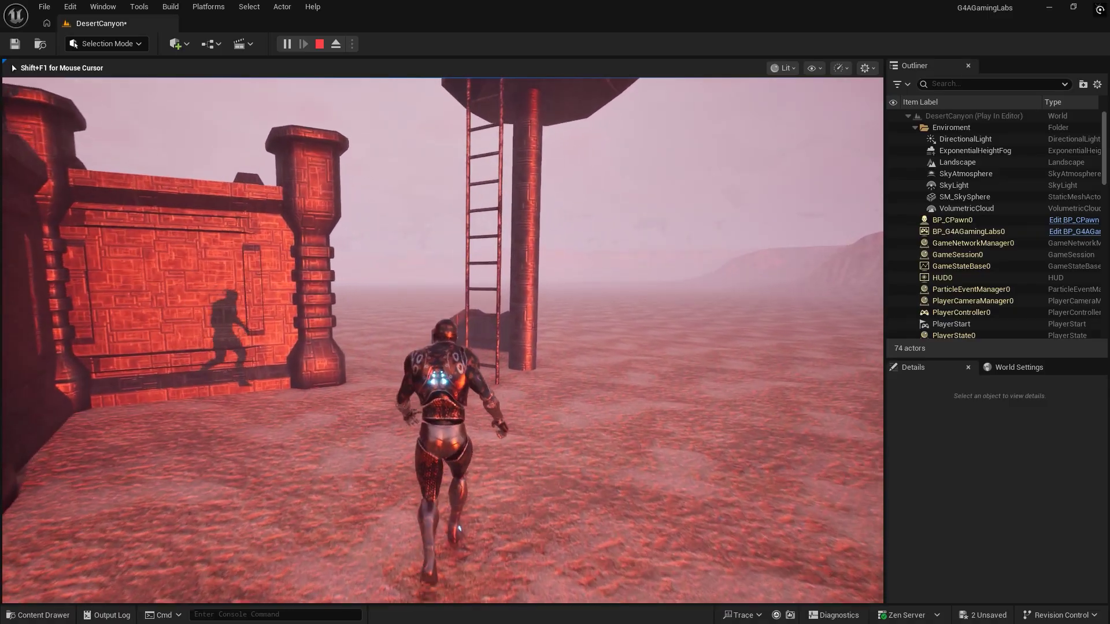
key(w)
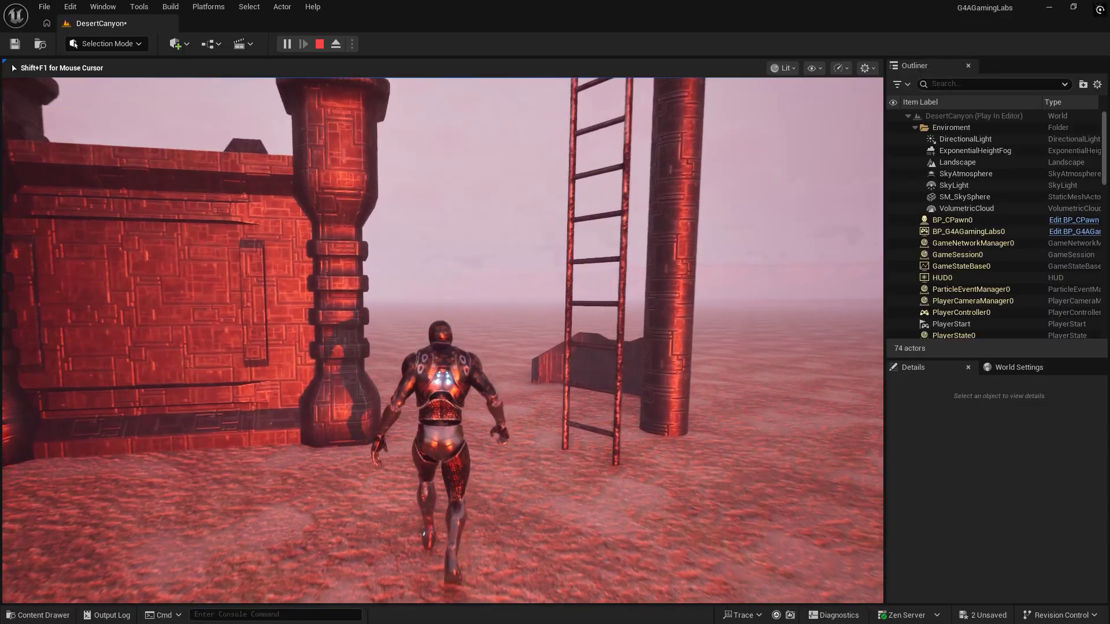
key(w)
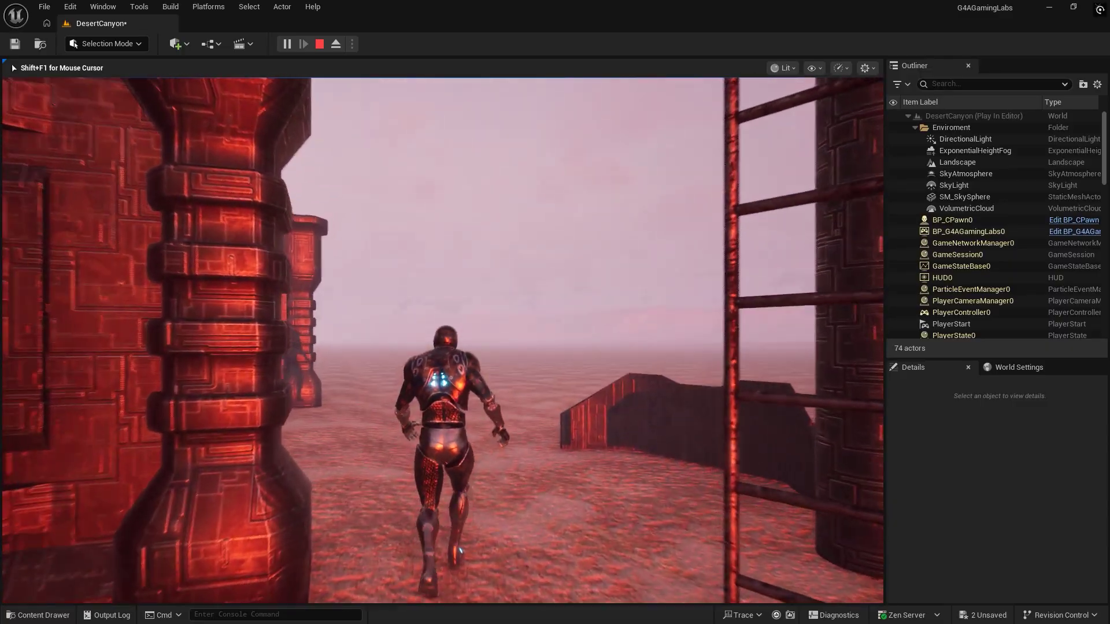
- Run the character through the walled courtyard to examine the materials on the tent, inner walls, ground blocks and fuel tanks
key(w)
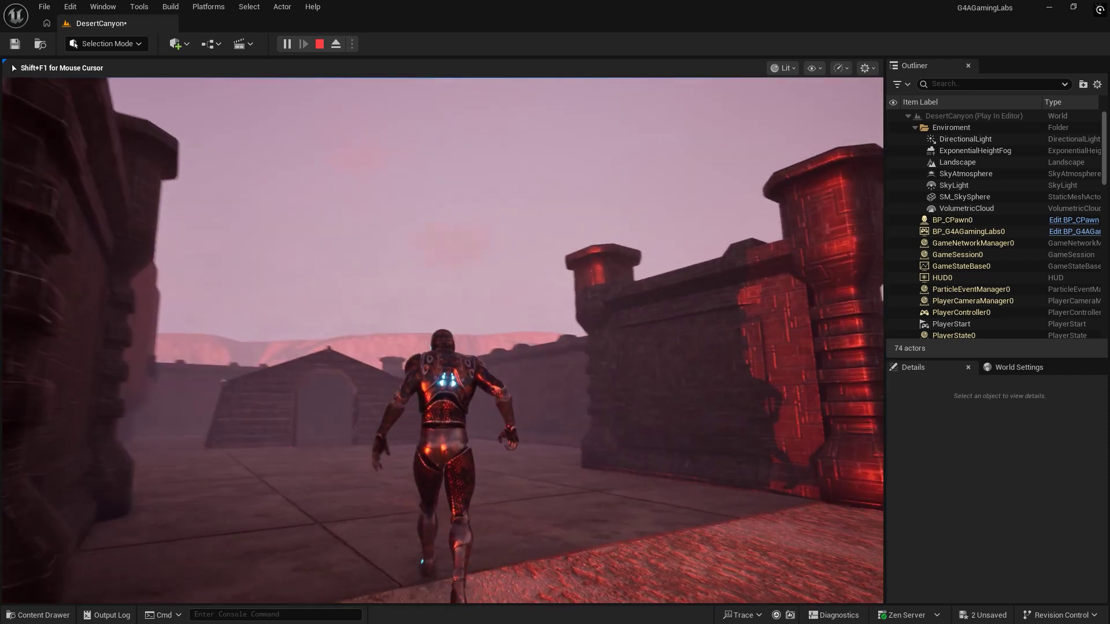
key(w)
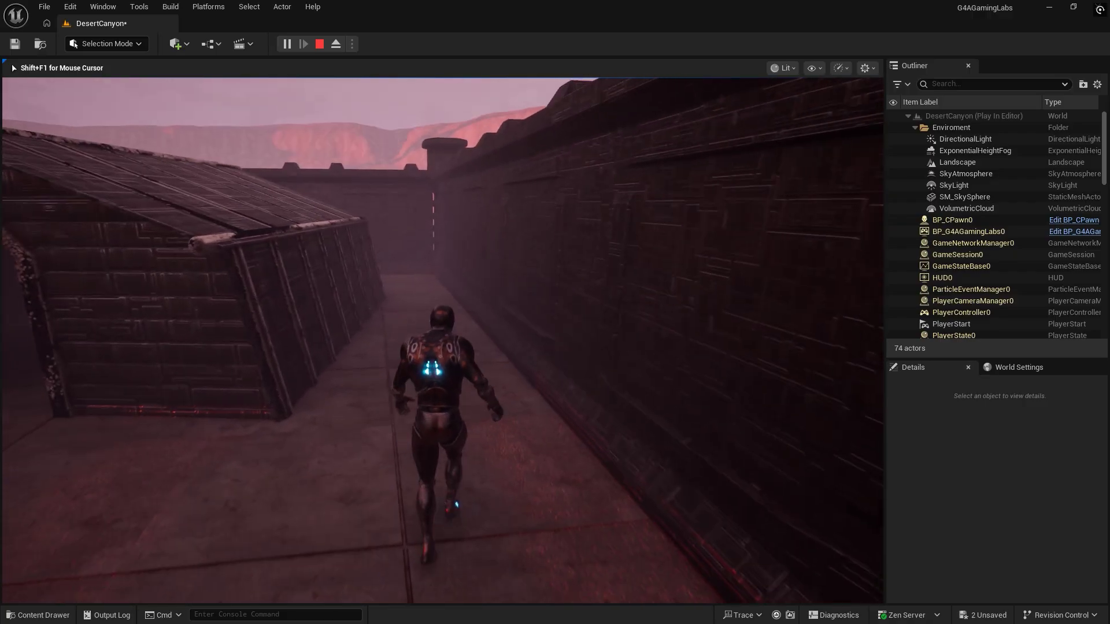
key(w)
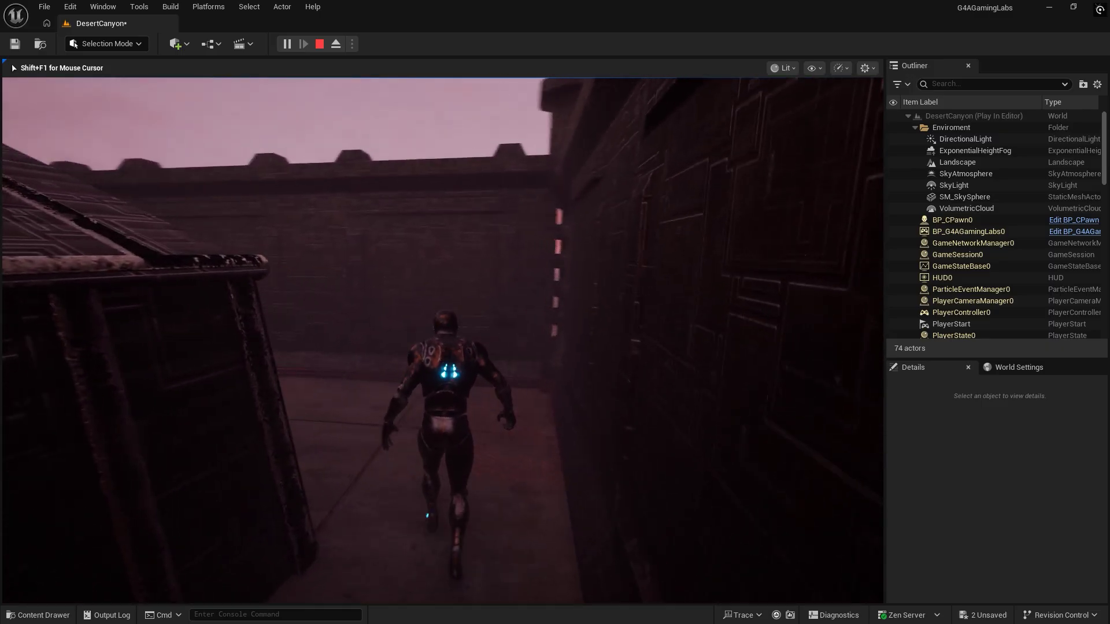
key(w)
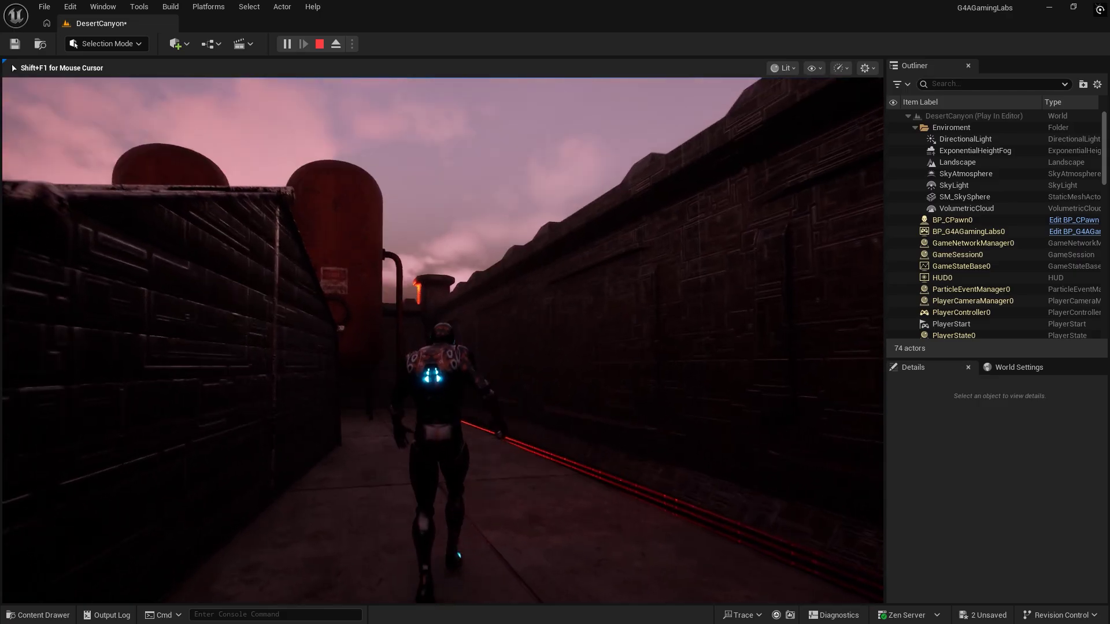
key(w)
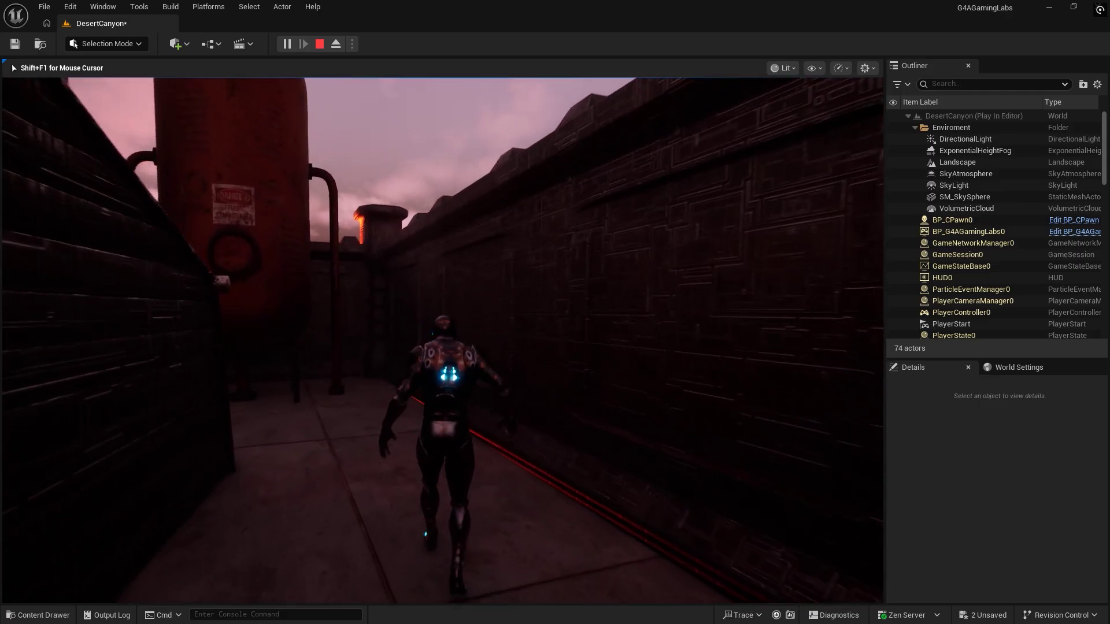
key(w)
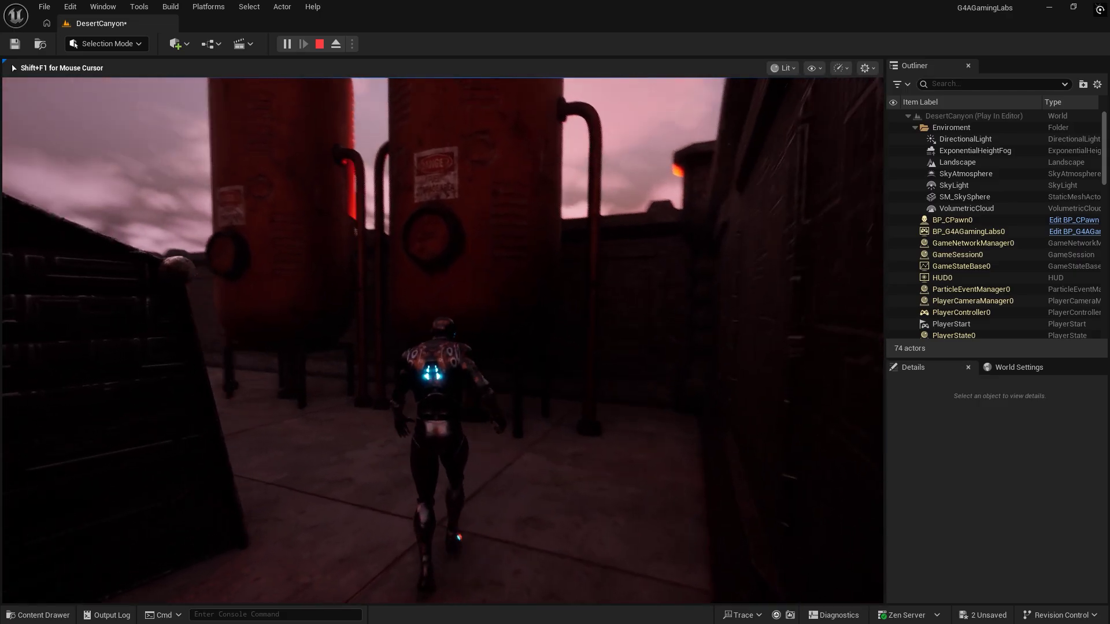
key(w)
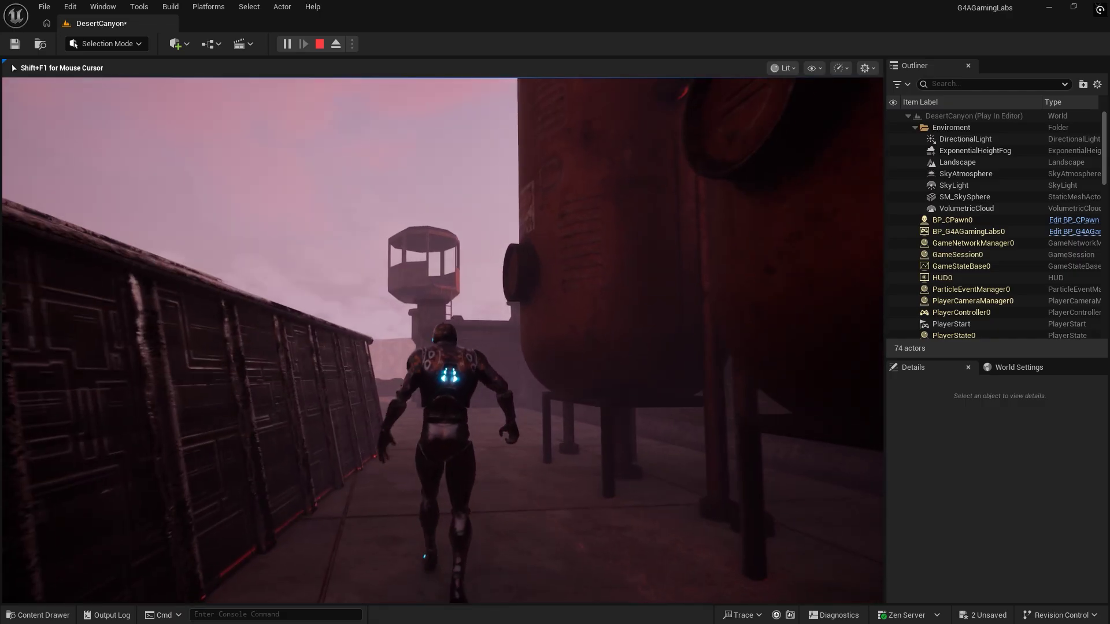
key(w)
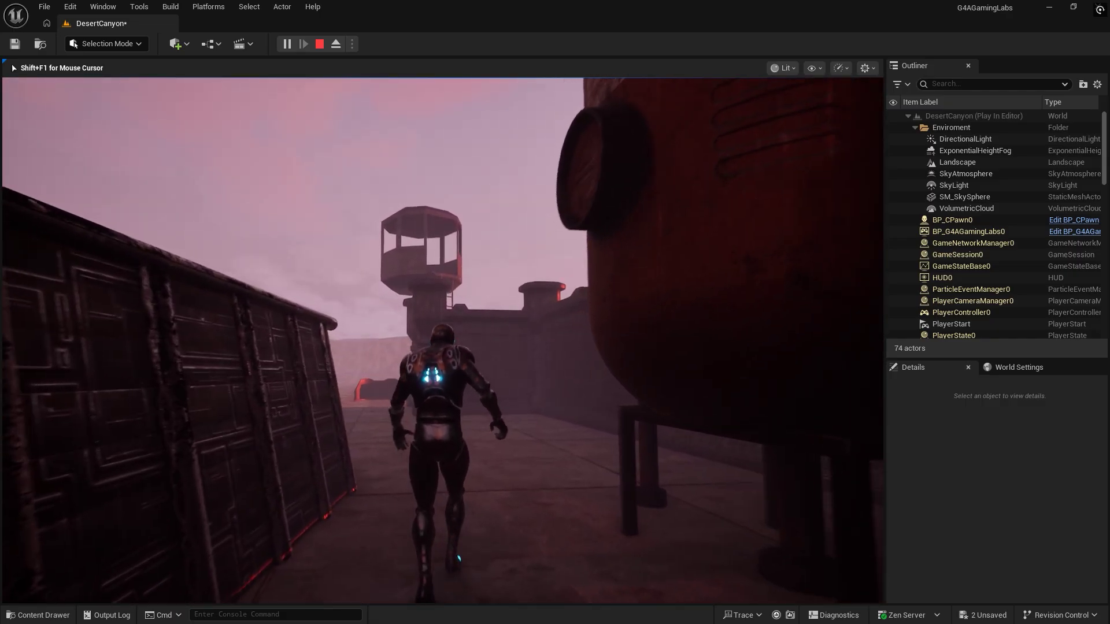
key(w)
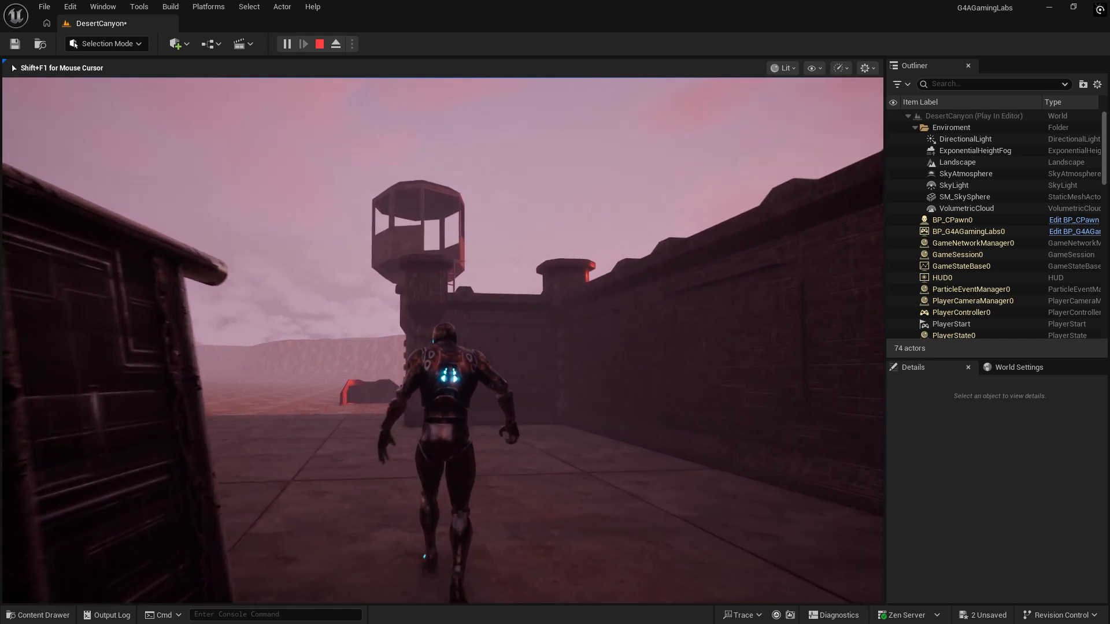
key(w)
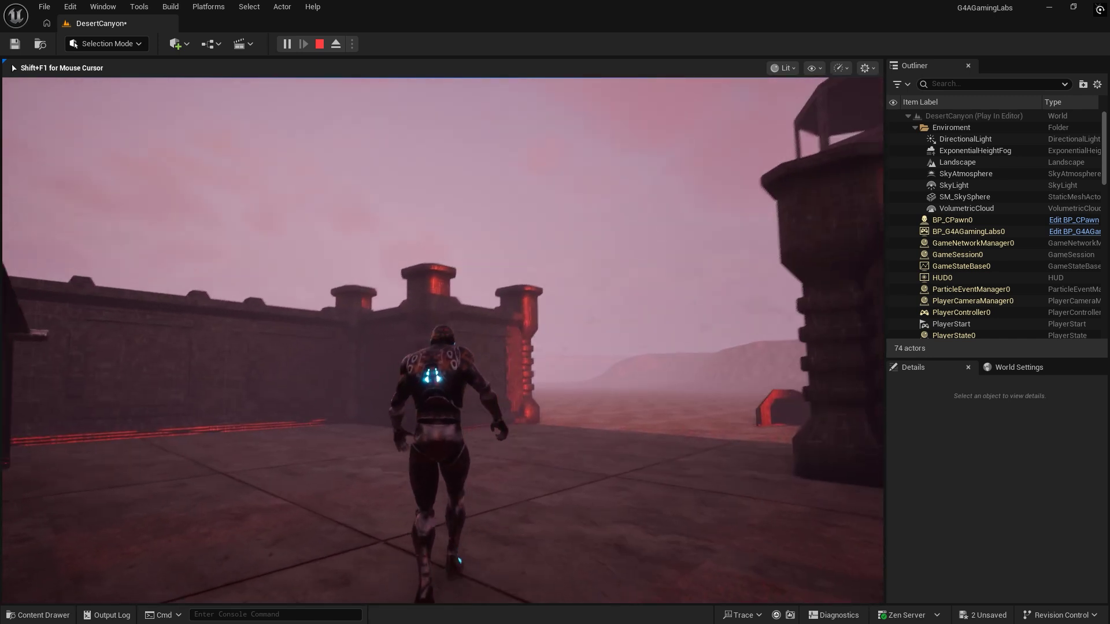
key(w)
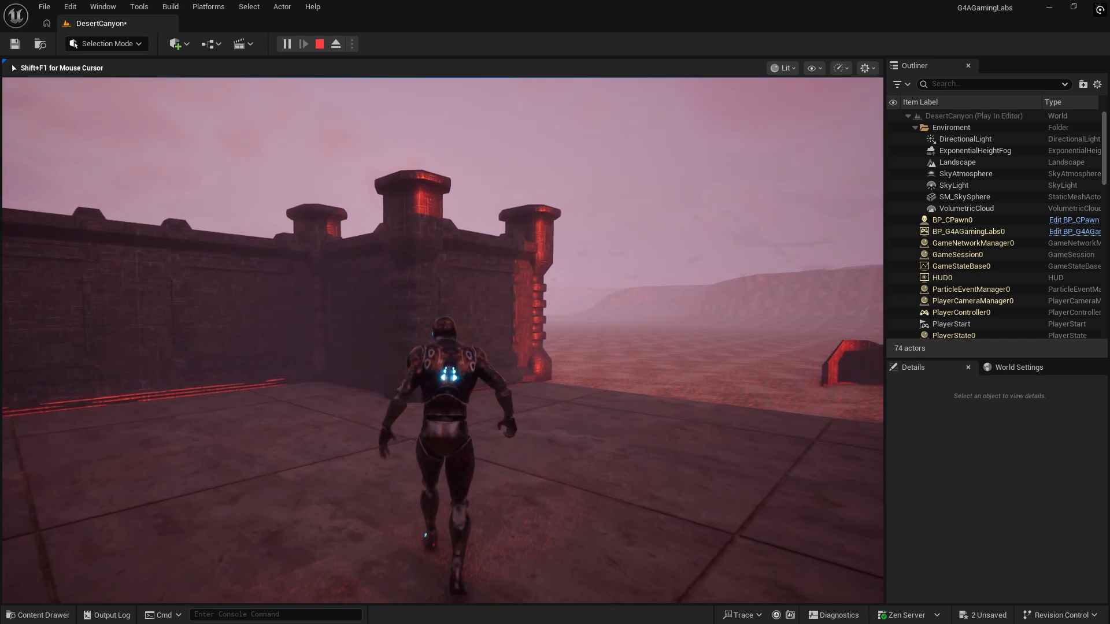
- Run the character out through the gate and past the guard post to examine its material against the desert
key(w)
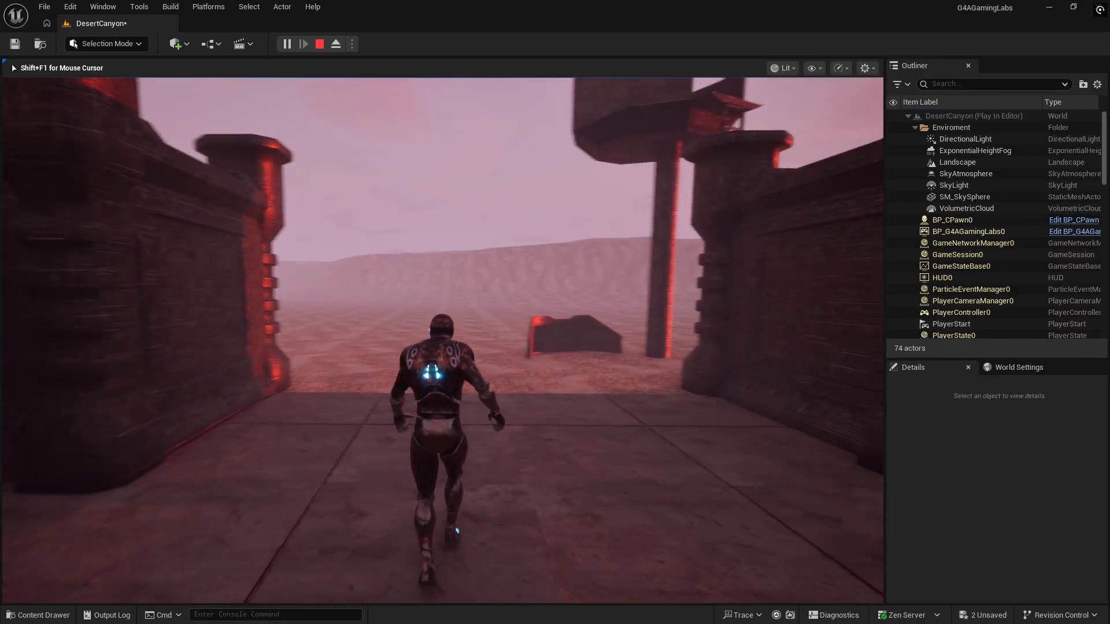
key(w)
key(w)
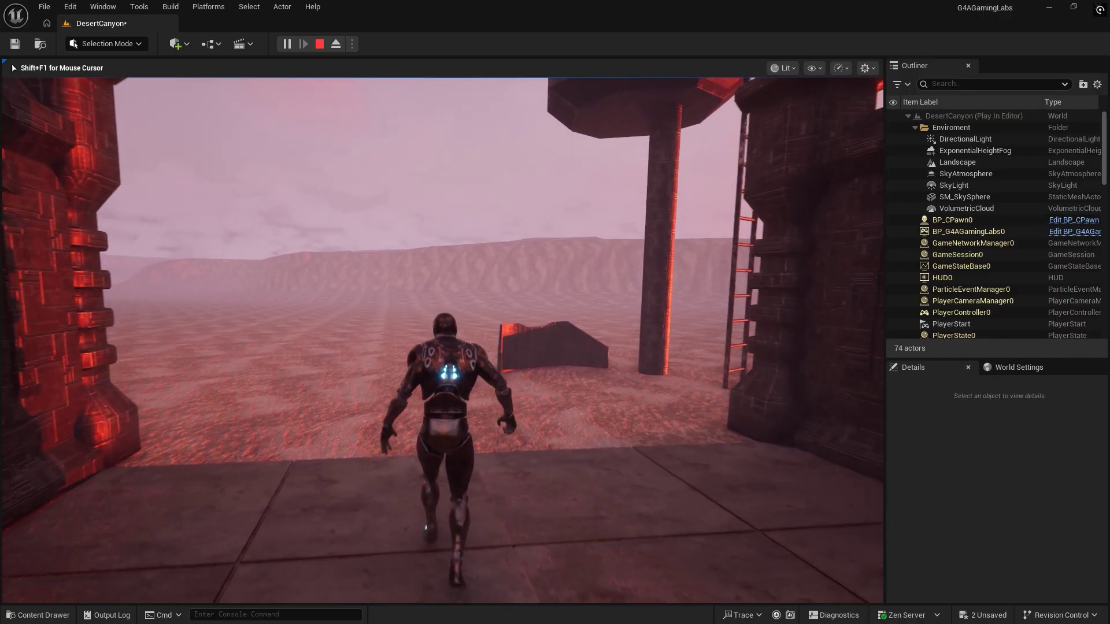
key(w)
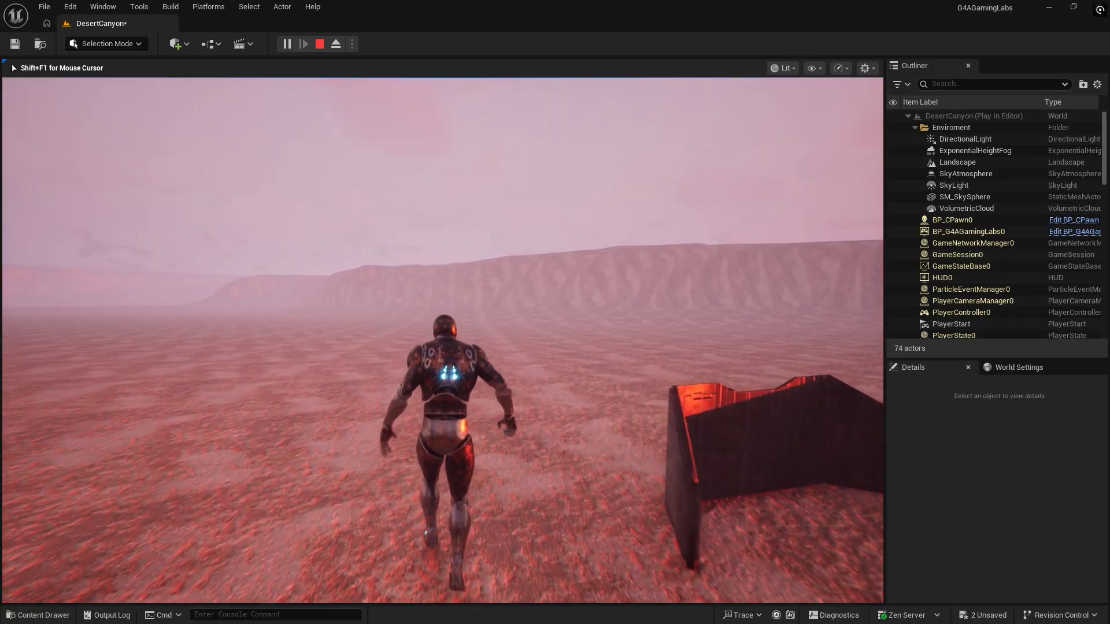
key(w)
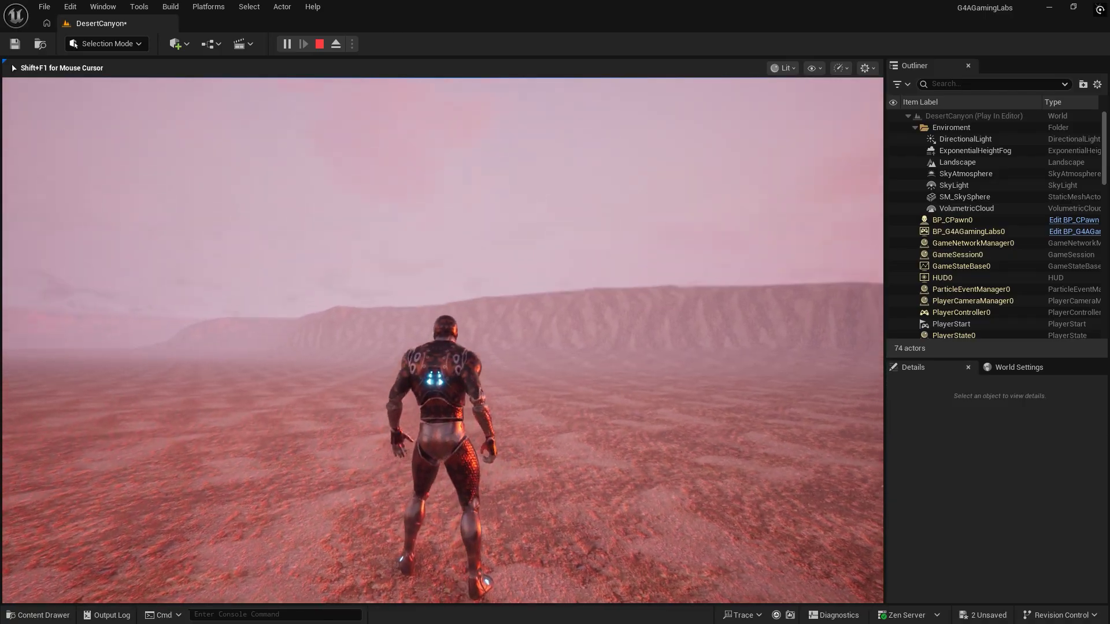